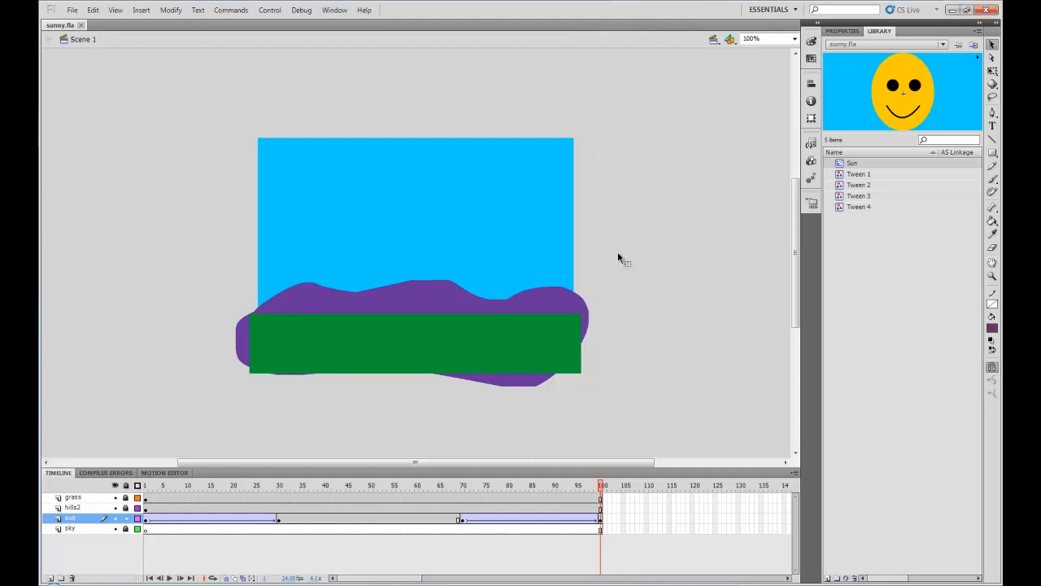
Step: Preview the existing sunny animation as a test movie and close the preview window
key("ctrl+Return")
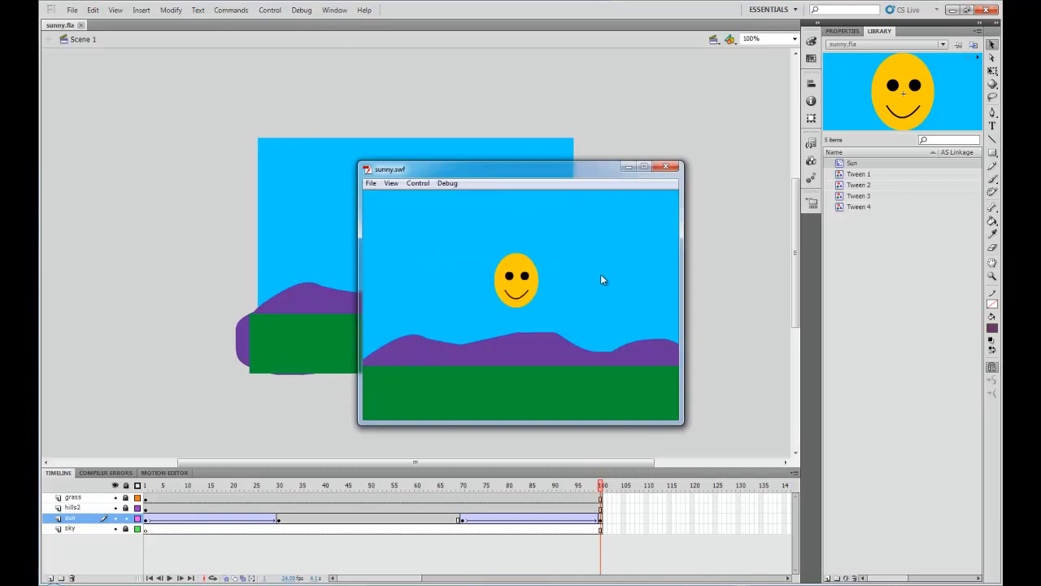
left_click(665, 168)
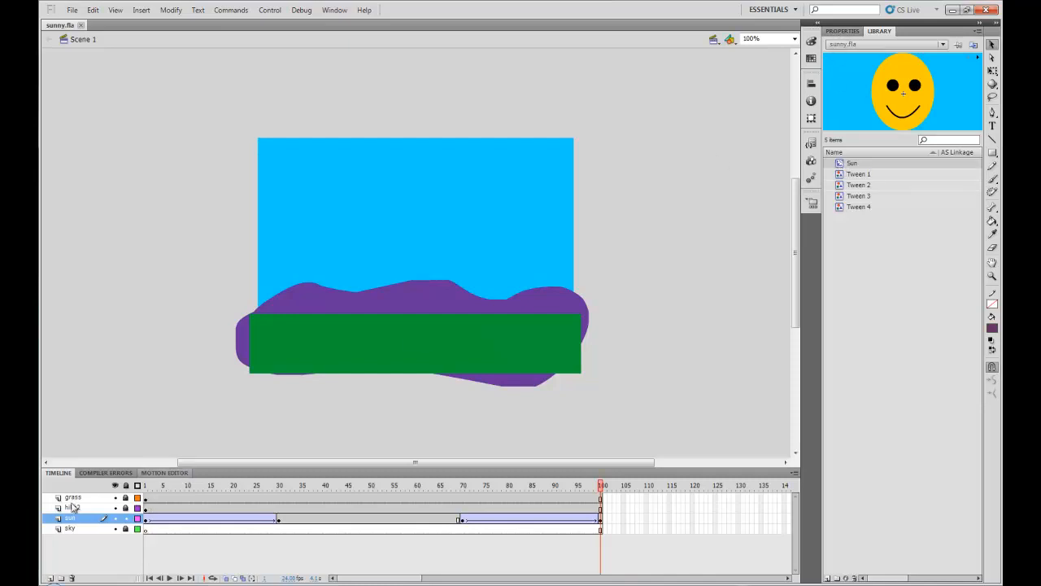
Step: Create a new ActionScript 3.0 document with a #00CCFF blue background color
left_click(70, 530)
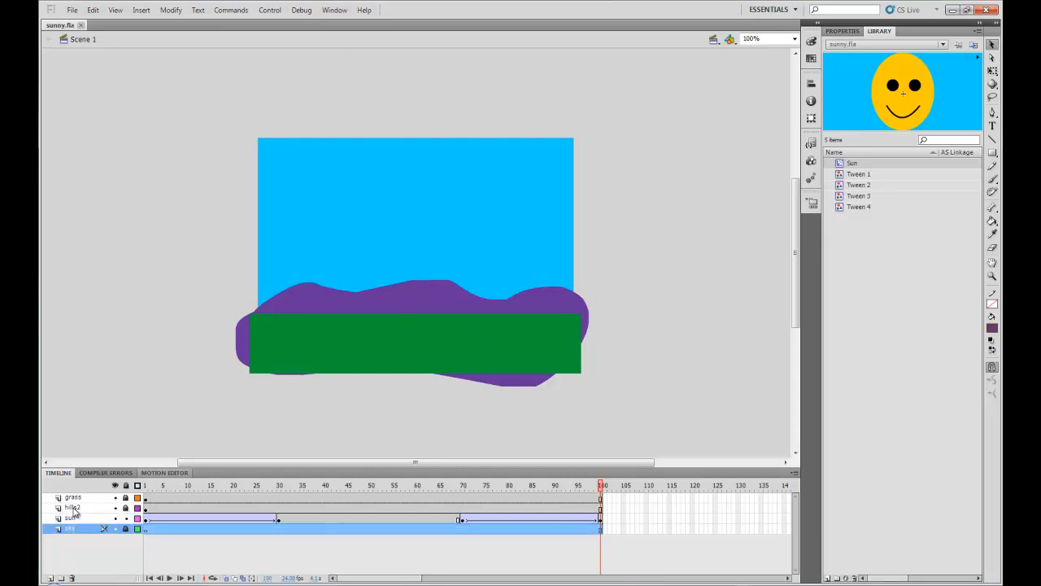
left_click(73, 12)
left_click(86, 23)
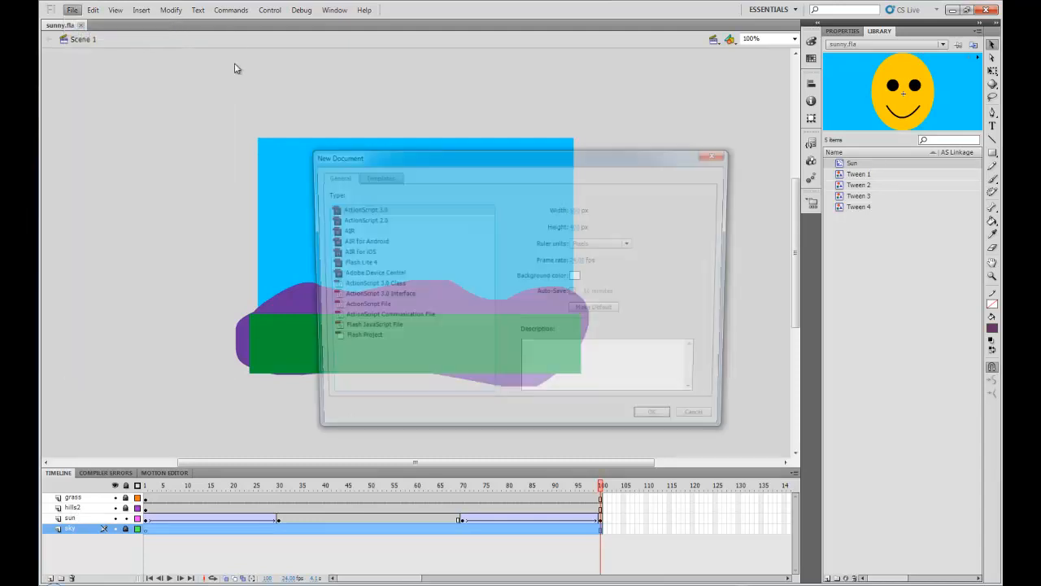
left_click(578, 278)
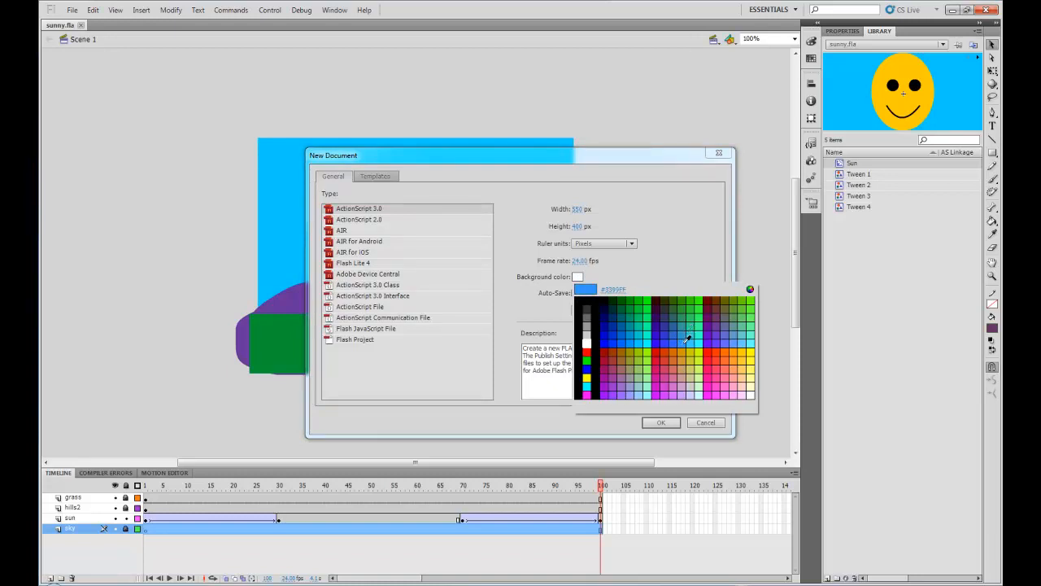
left_click(641, 342)
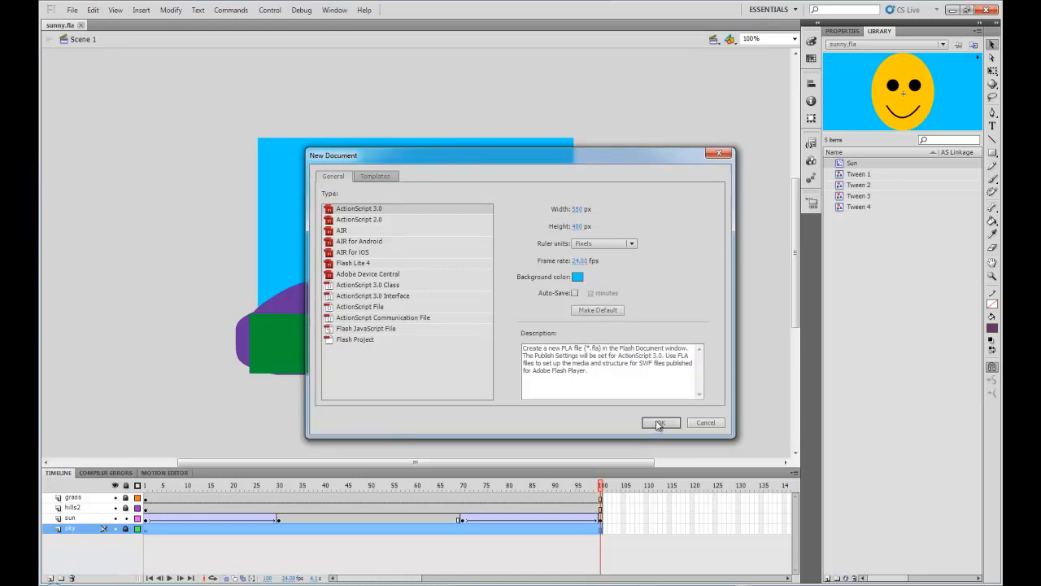
mouse_move(586, 213)
left_mouse_down()
mouse_move(623, 214)
mouse_move(576, 210)
left_mouse_up()
left_click(576, 212)
left_click(661, 423)
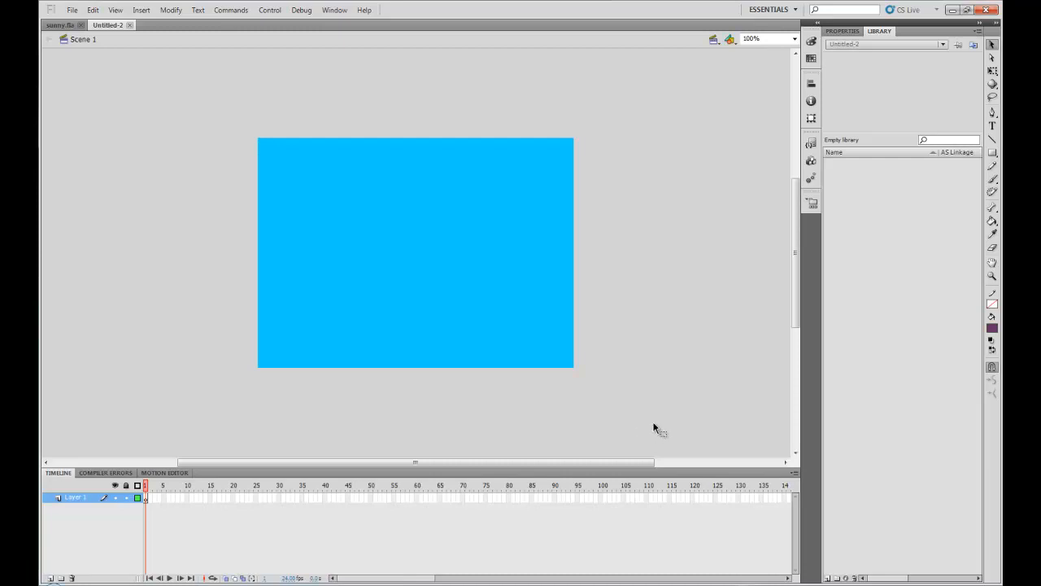
Step: Rename the first layer to sky
double_click(80, 500)
type("sky")
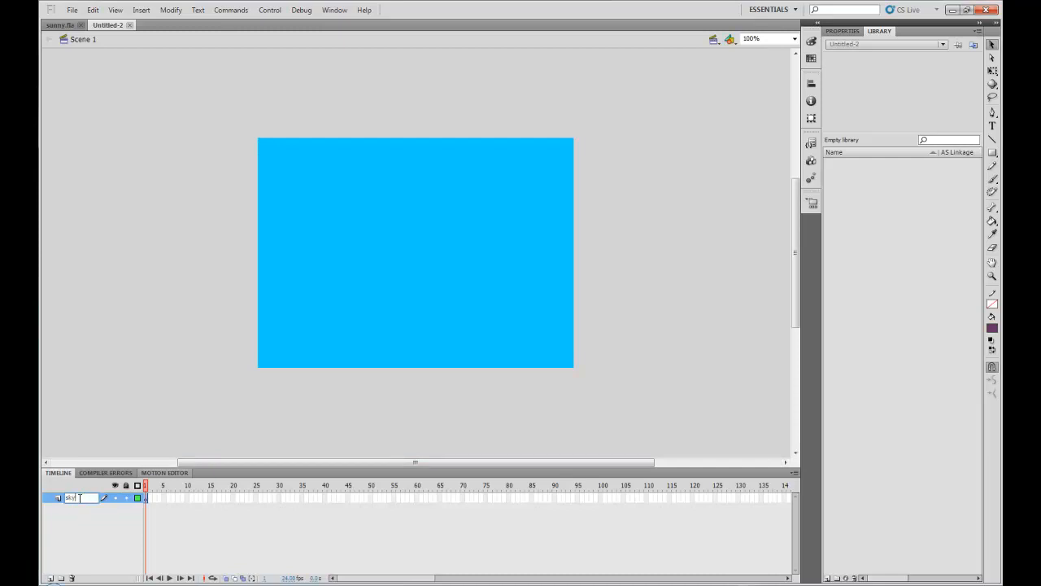
left_click(207, 393)
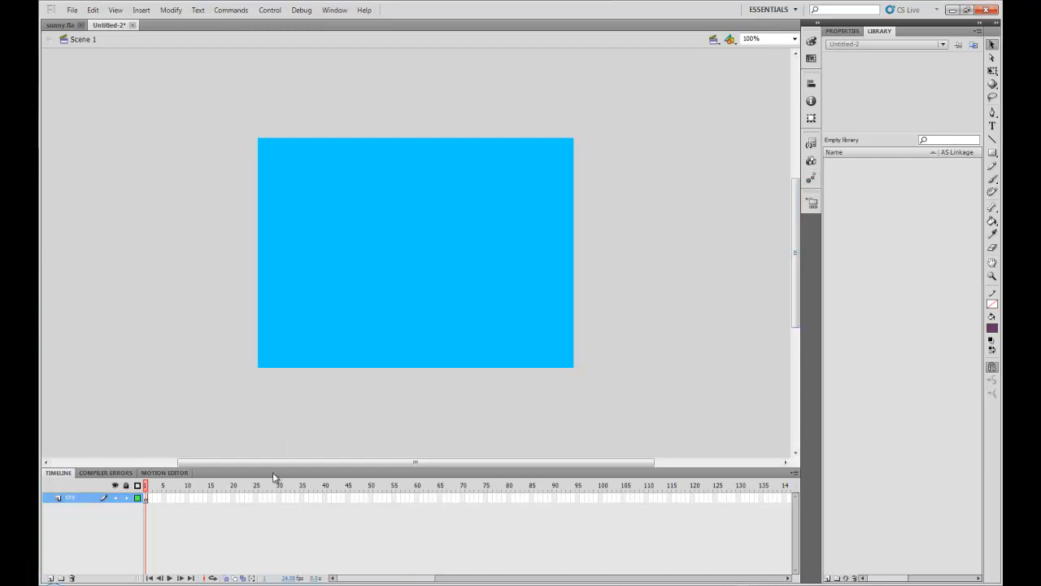
Step: Add a new layer above sky and rename it hills
left_click(50, 578)
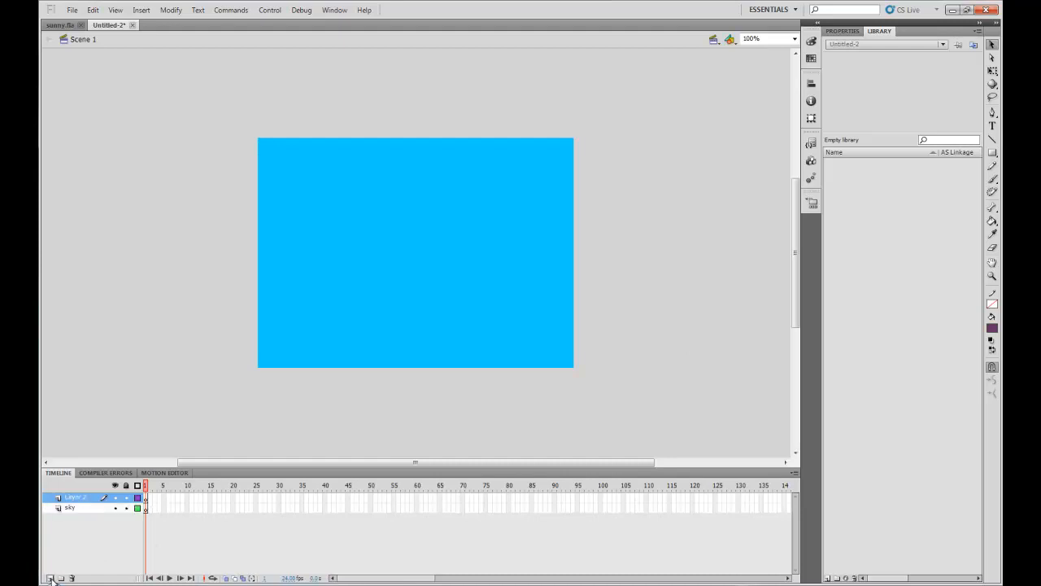
double_click(68, 498)
key("BackSpace")
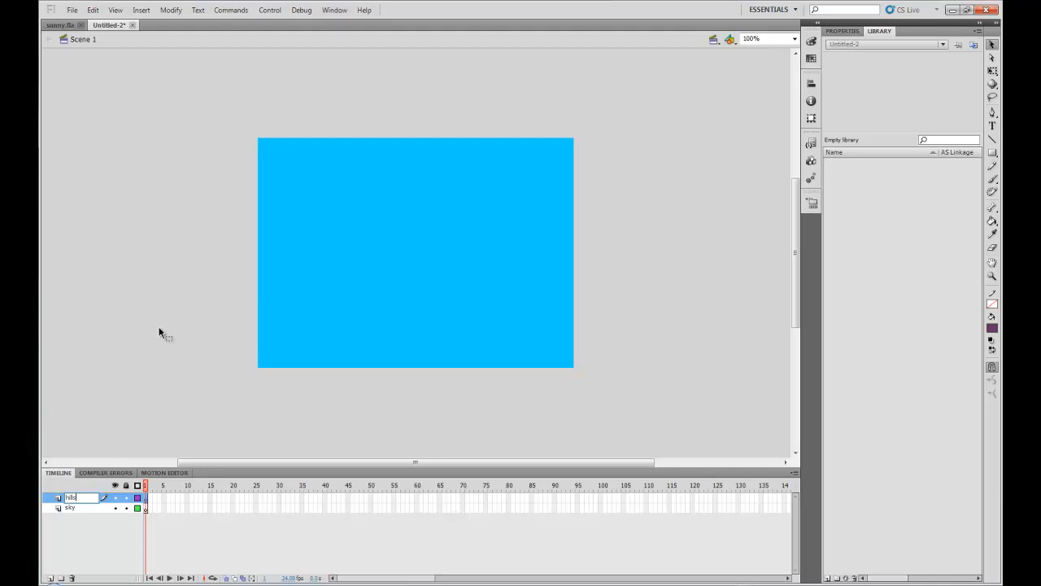
key("Return")
Step: Select the Pencil tool and set its drawing mode to Smooth
left_click(994, 182)
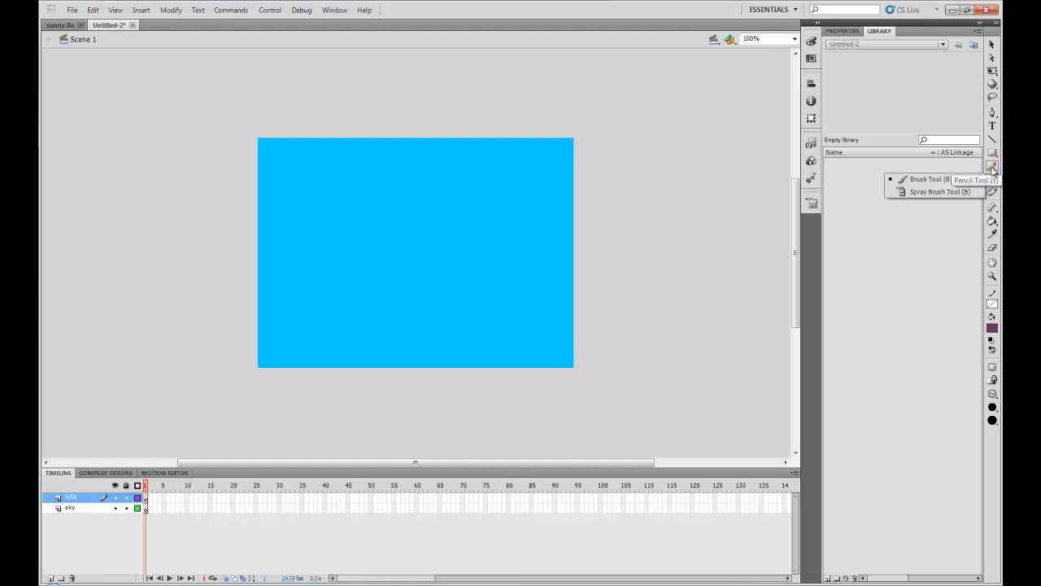
left_click(993, 166)
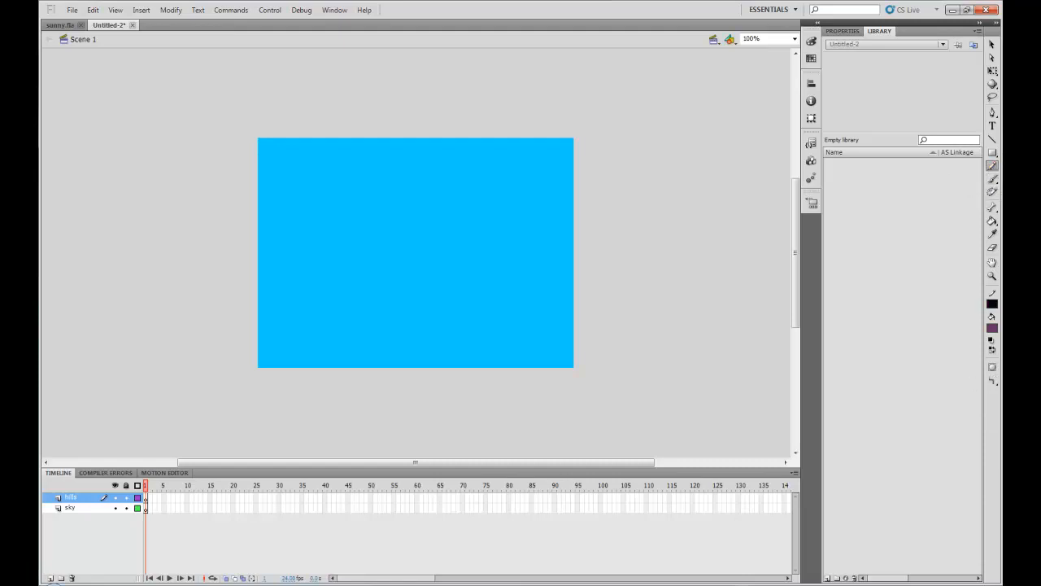
left_click(993, 381)
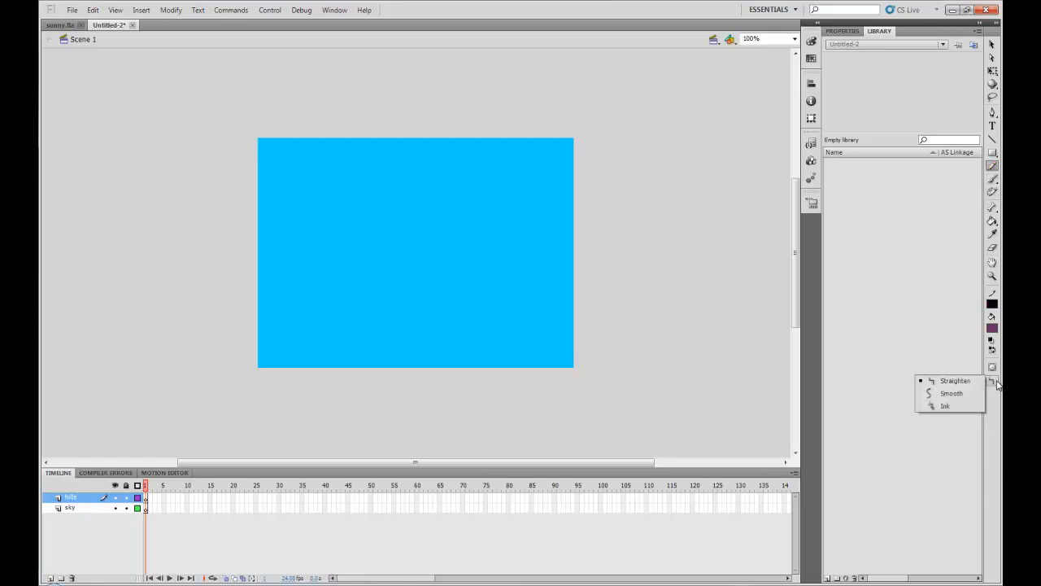
left_click(935, 395)
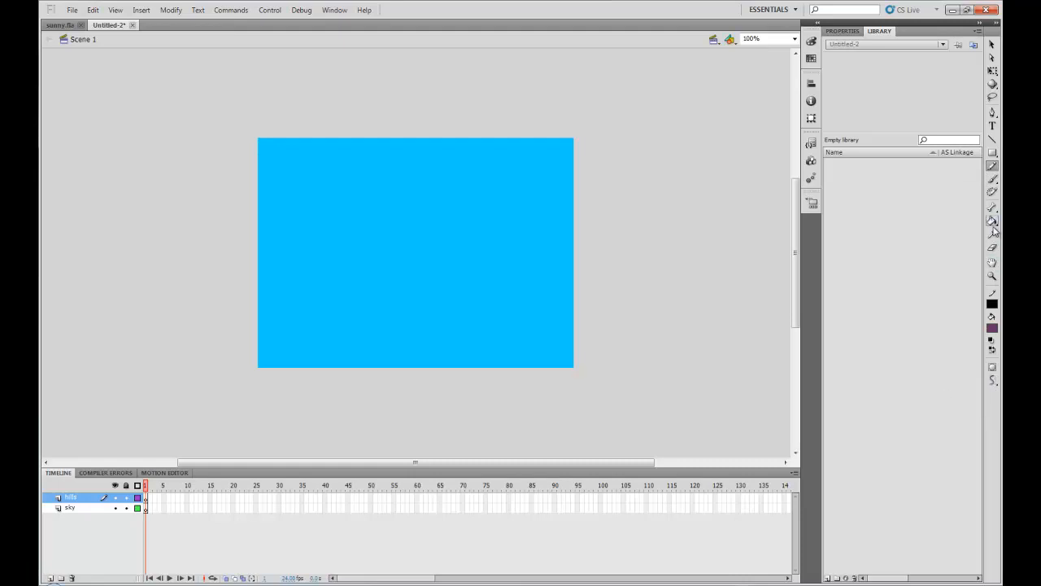
Step: Select the Brush tool and set the brush to its largest round size
left_click(993, 180)
left_click(992, 408)
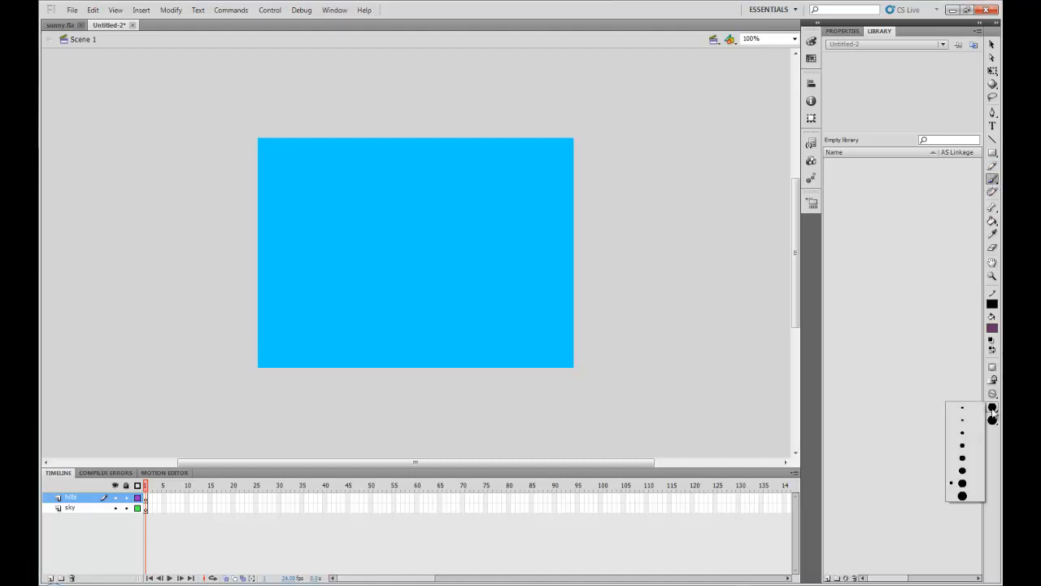
left_click(962, 496)
left_click(993, 421)
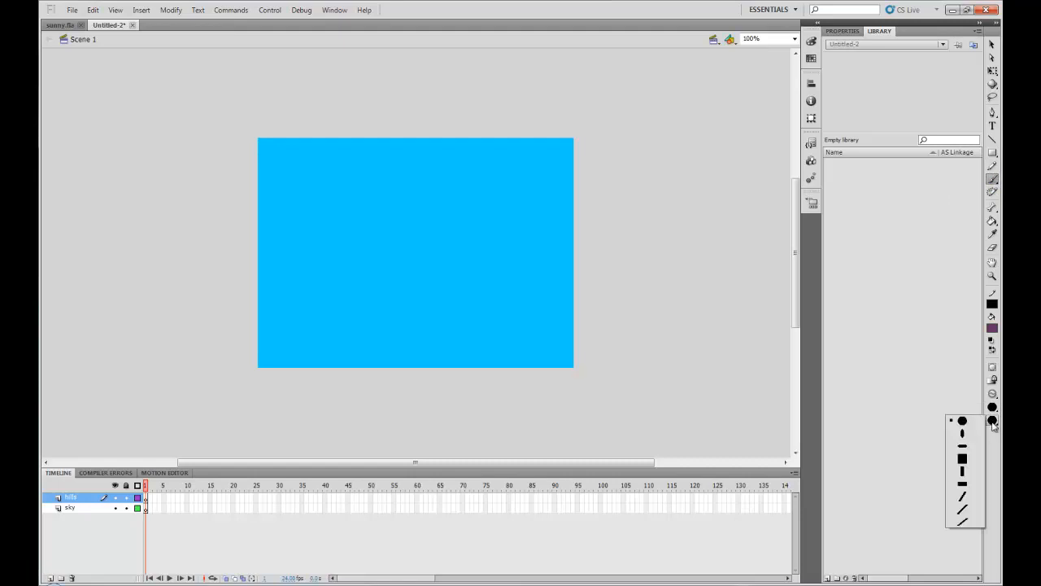
left_click(993, 423)
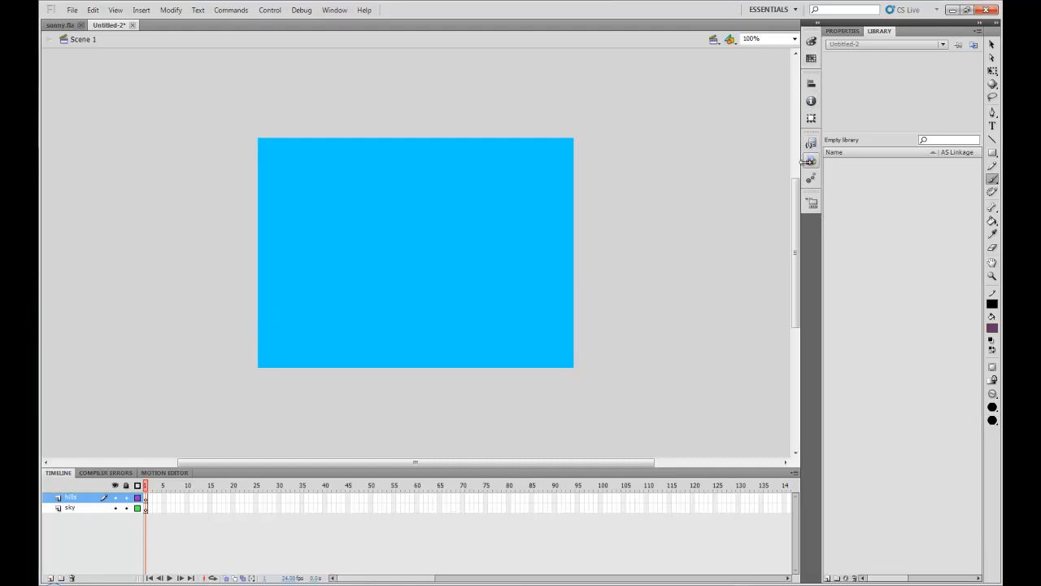
Step: Set the fill color to #663333 brown in the Color panel
left_click(811, 43)
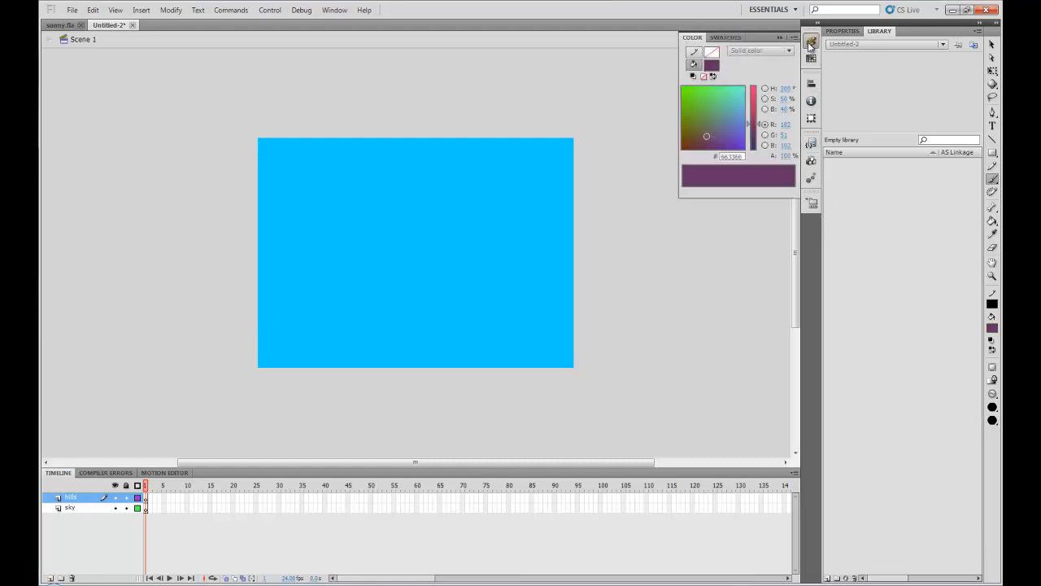
left_click(712, 65)
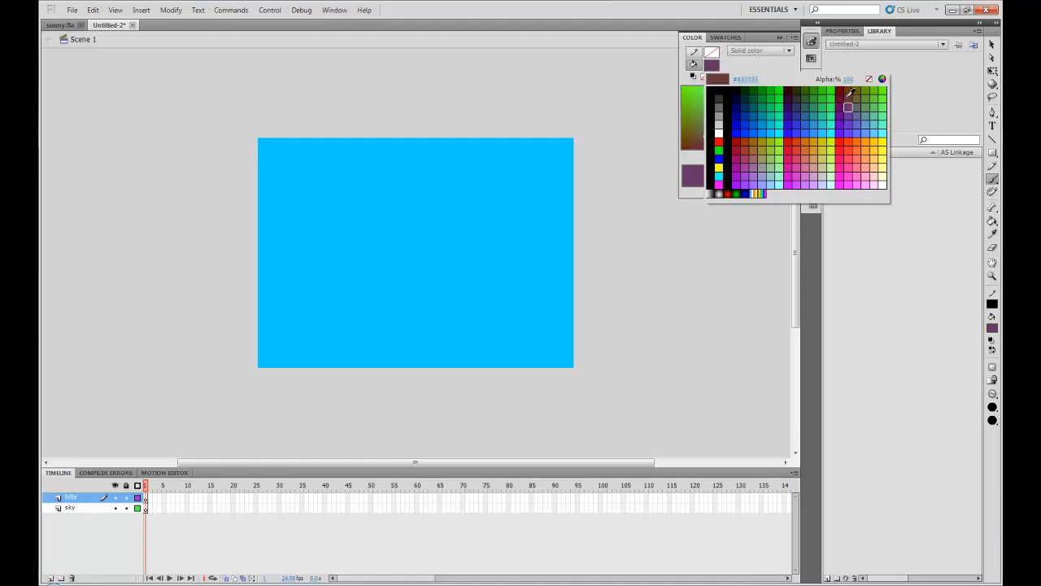
left_click(847, 96)
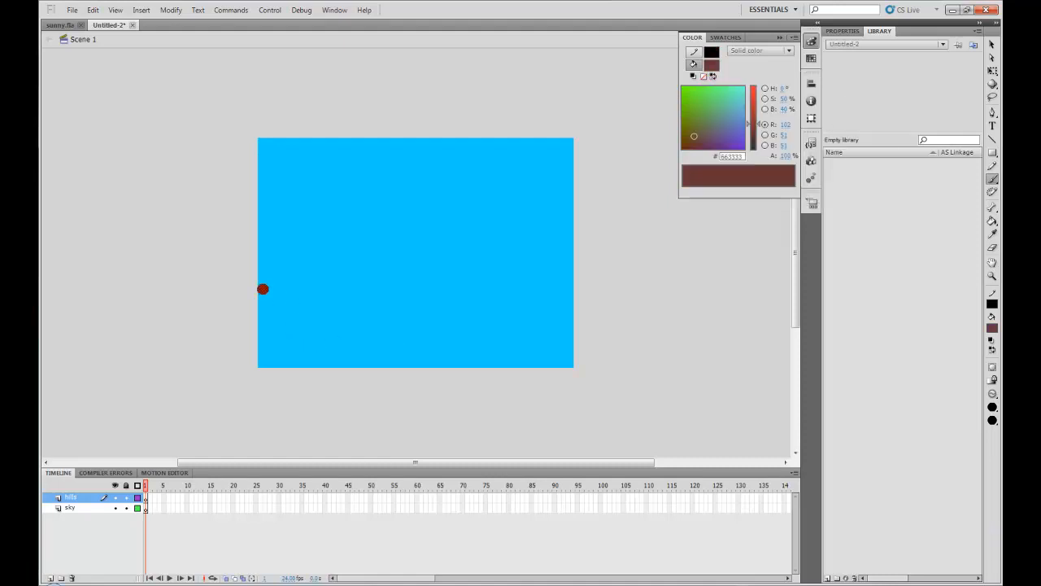
Step: Brush a closed wavy hill outline across the lower stage and fill its inside with the Paint Bucket
mouse_move(255, 295)
left_mouse_down()
mouse_move(309, 276)
mouse_move(354, 288)
mouse_move(460, 255)
mouse_move(517, 268)
mouse_move(572, 263)
mouse_move(589, 279)
mouse_move(601, 357)
mouse_move(565, 387)
mouse_move(312, 396)
mouse_move(236, 378)
mouse_move(222, 333)
mouse_move(254, 298)
left_mouse_up()
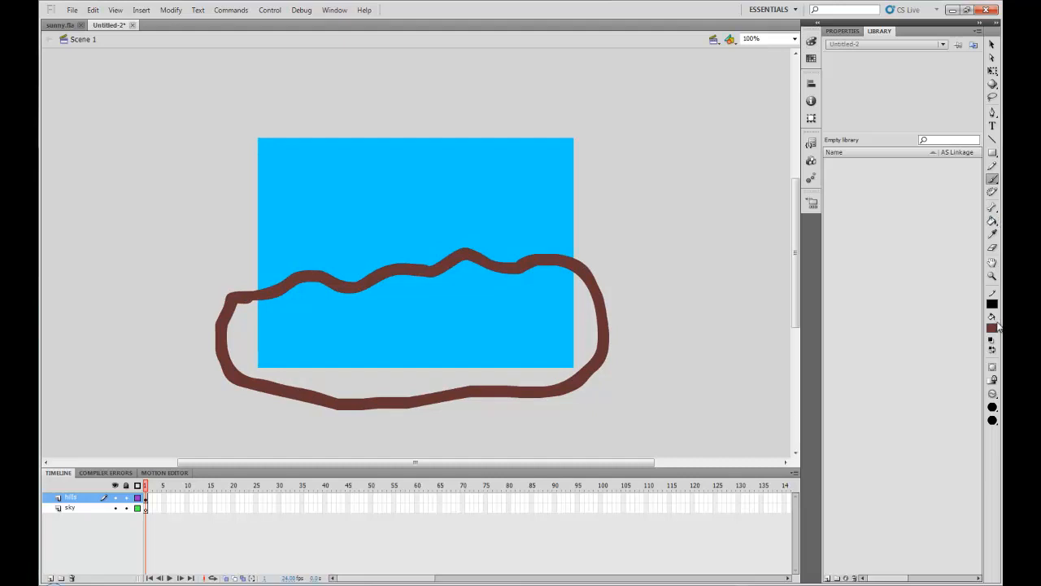
left_click(993, 225)
left_click(398, 290)
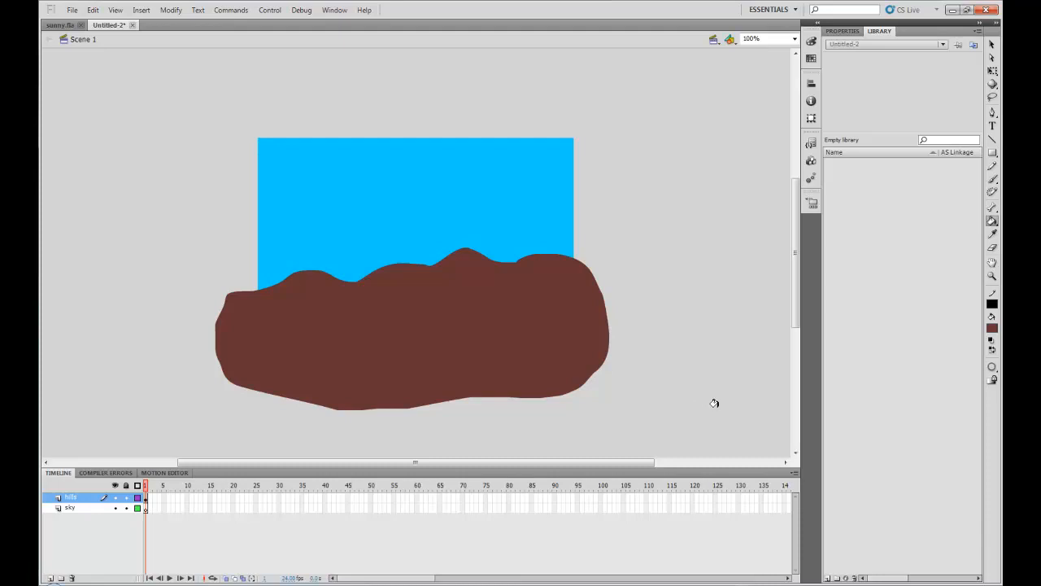
Step: Hide the hills layer
left_click(116, 487)
left_click(116, 487)
left_click(115, 500)
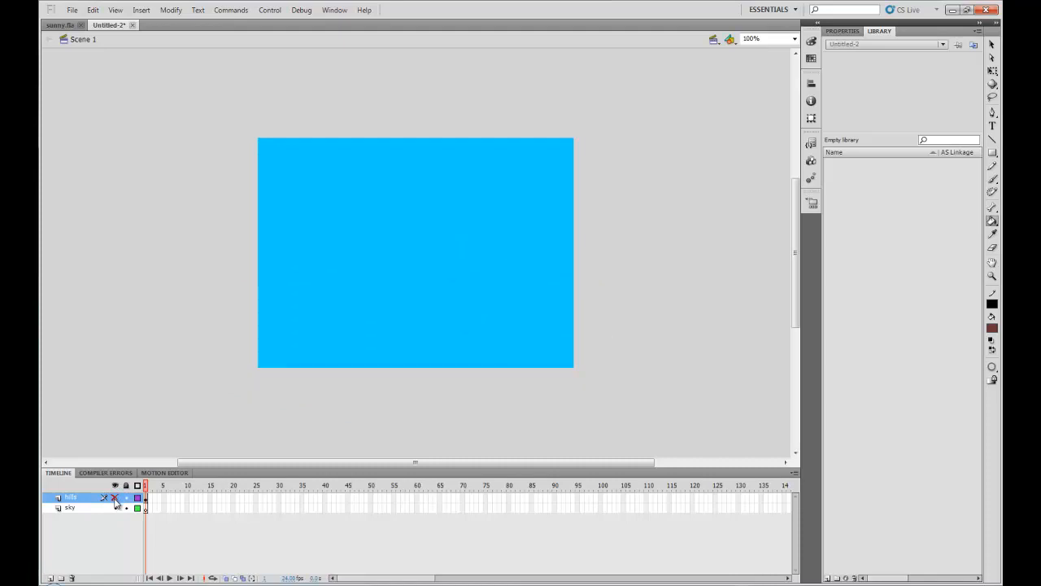
left_click(116, 500)
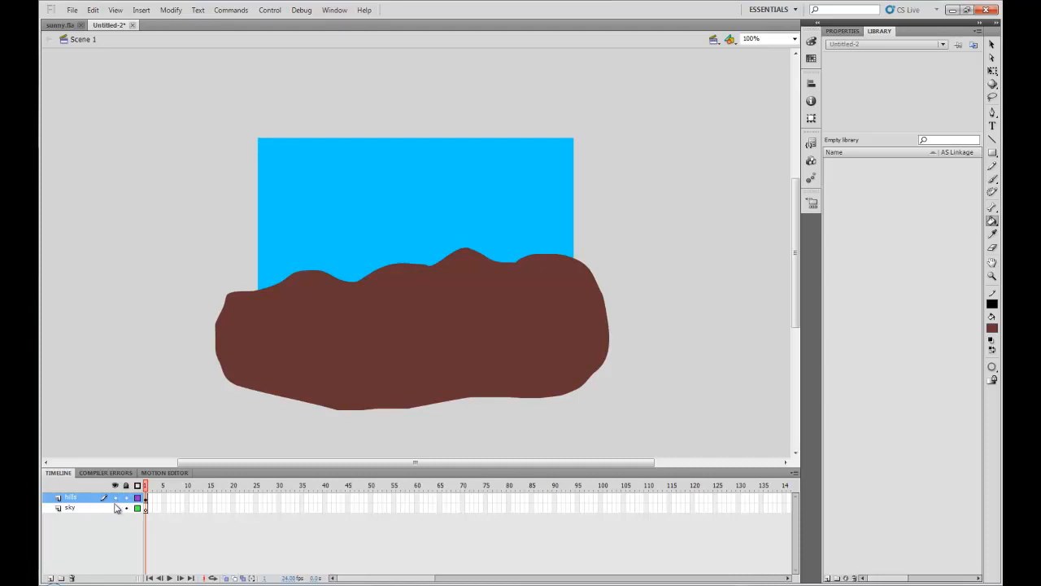
left_click(116, 500)
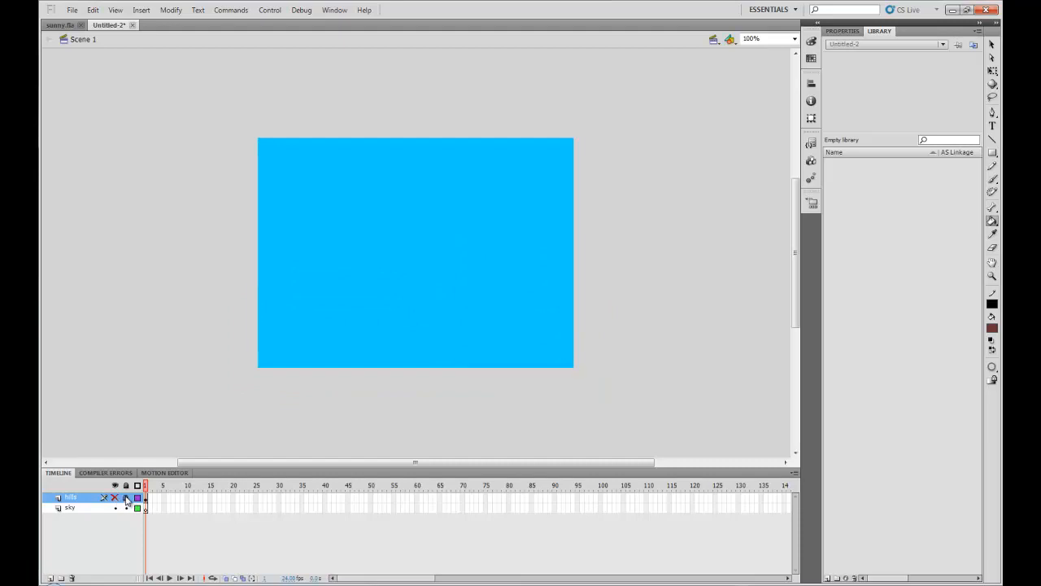
Step: Select the Rectangle tool with a #66AD2C green fill and no stroke color
left_click(994, 155)
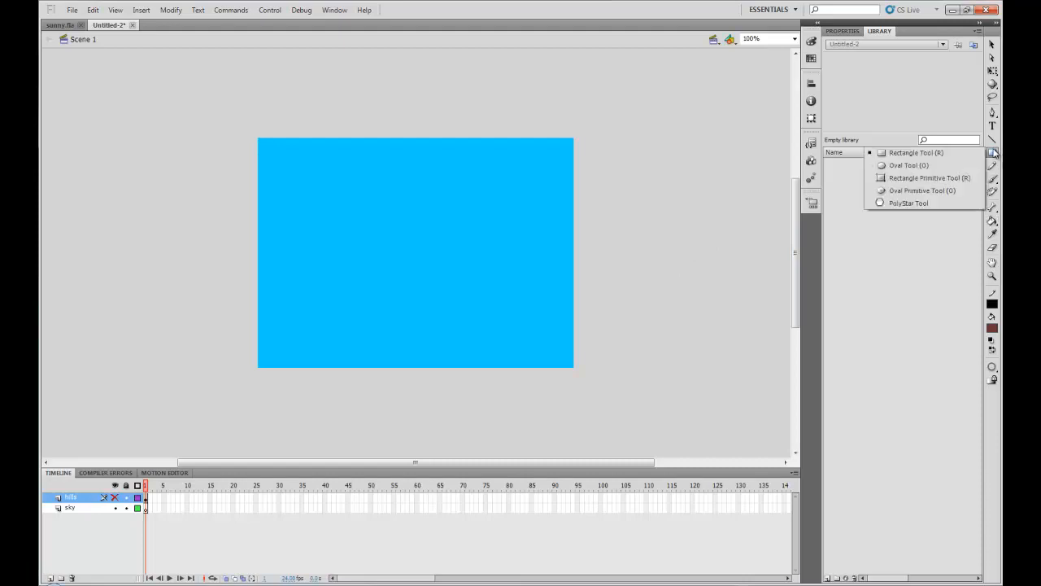
left_click(930, 155)
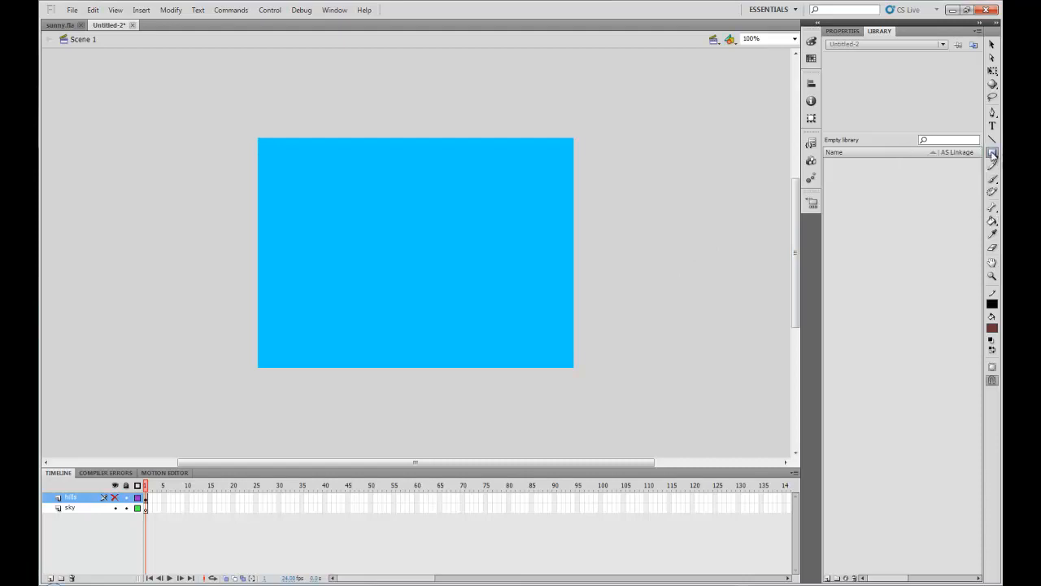
left_click(812, 42)
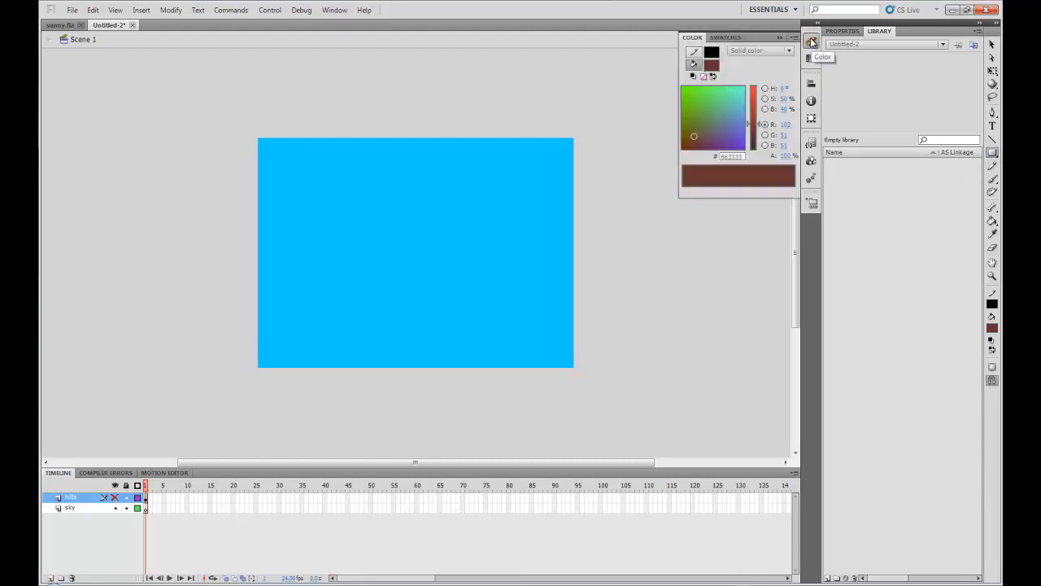
left_click(686, 97)
mouse_move(686, 97)
left_mouse_down()
mouse_move(697, 95)
mouse_move(693, 106)
left_mouse_up()
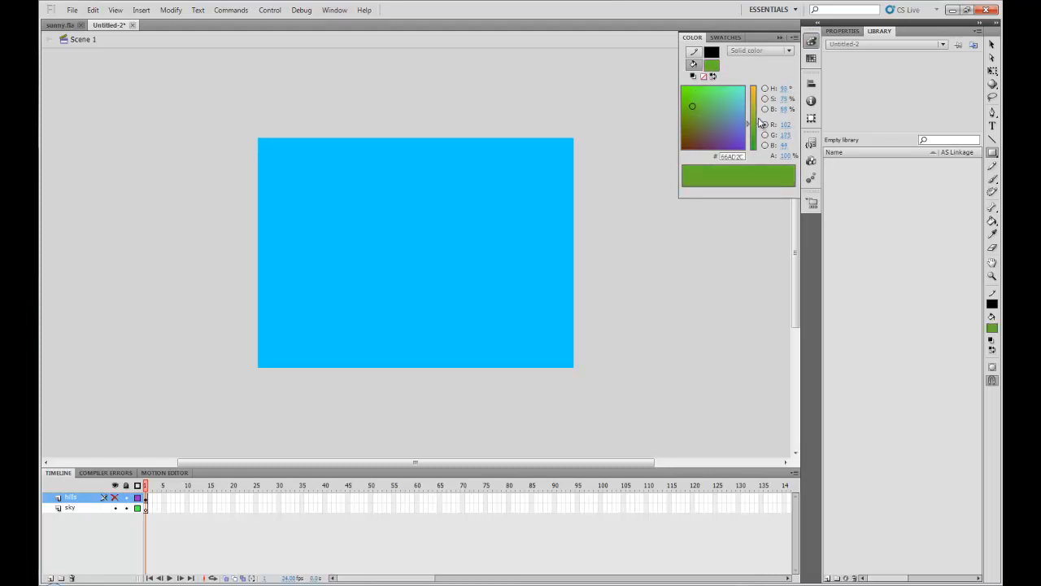
left_click(712, 53)
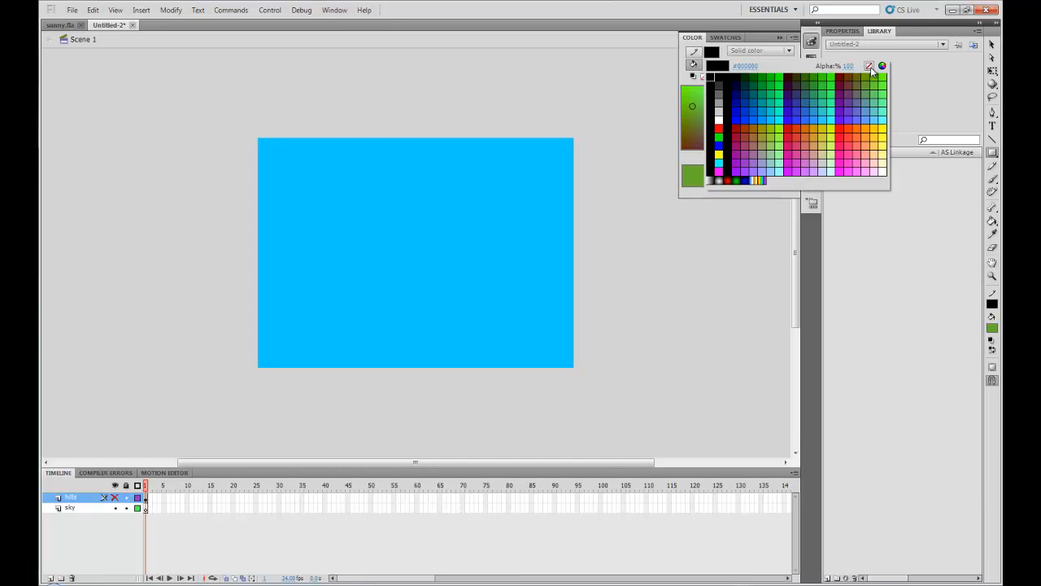
left_click(869, 65)
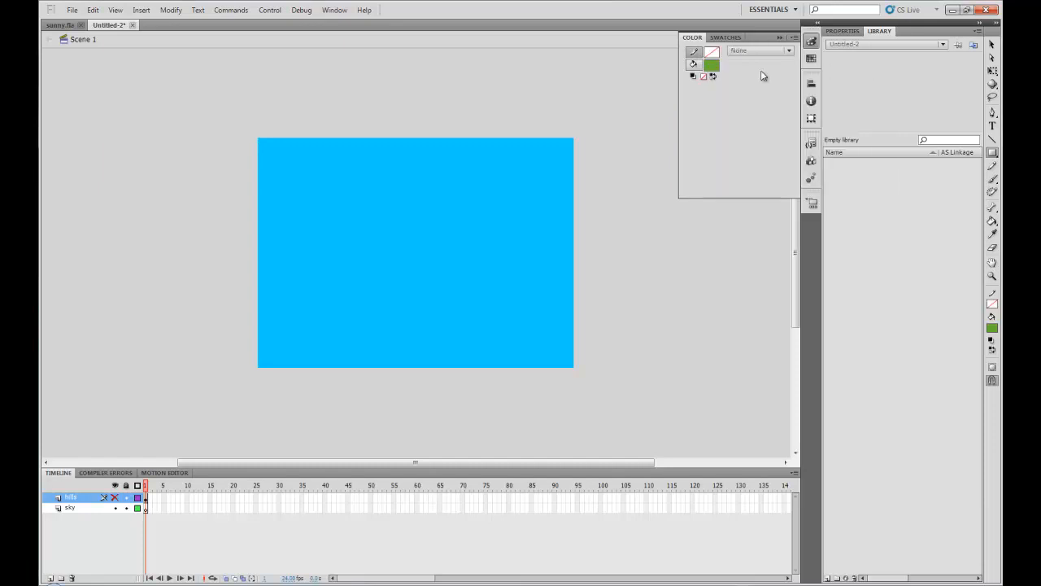
Step: Pick the Rectangle tool from the shape tools and keep the hills layer hidden
left_click(993, 153)
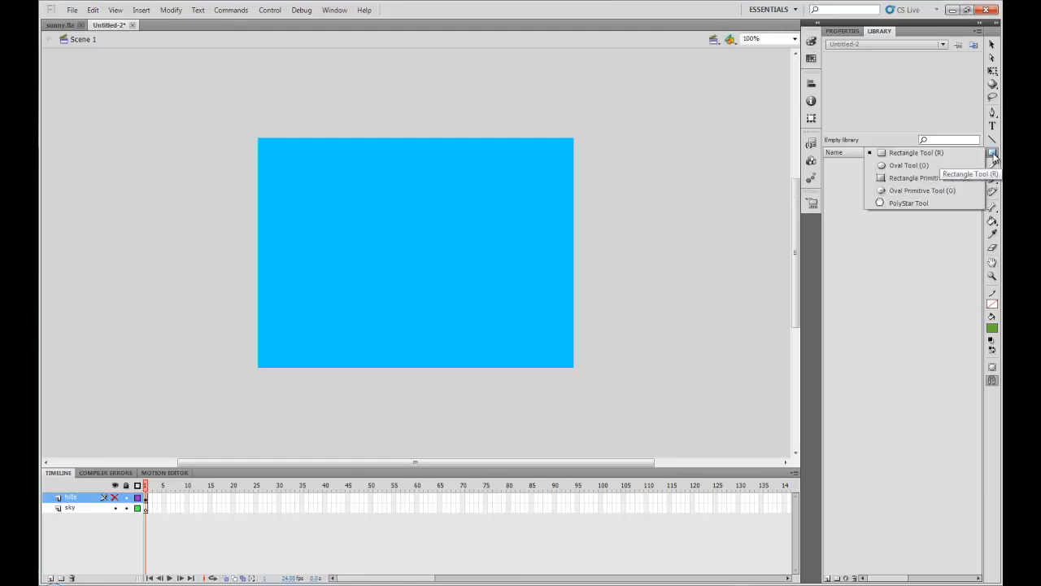
left_click(905, 155)
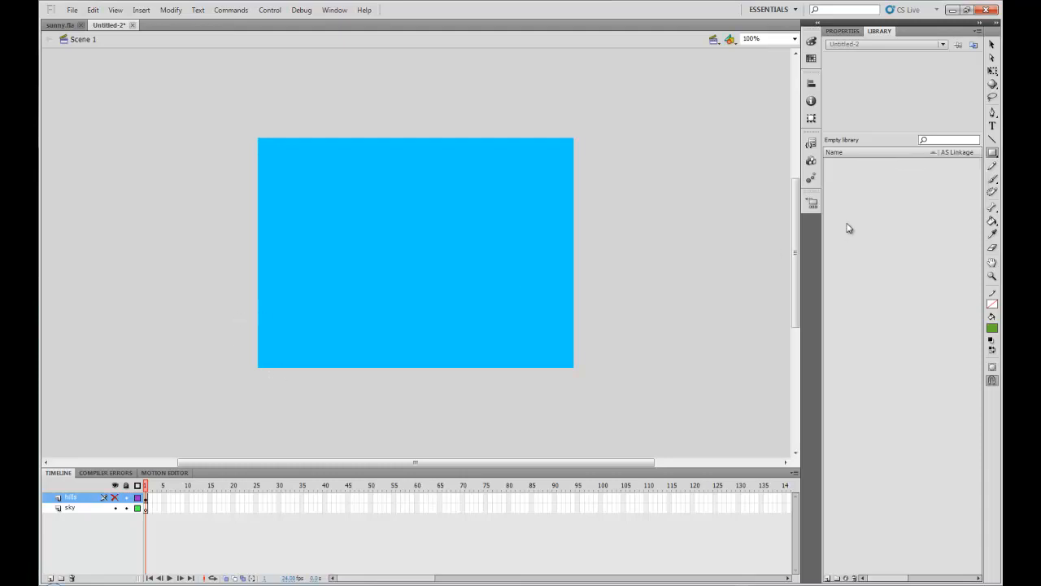
left_click(993, 154)
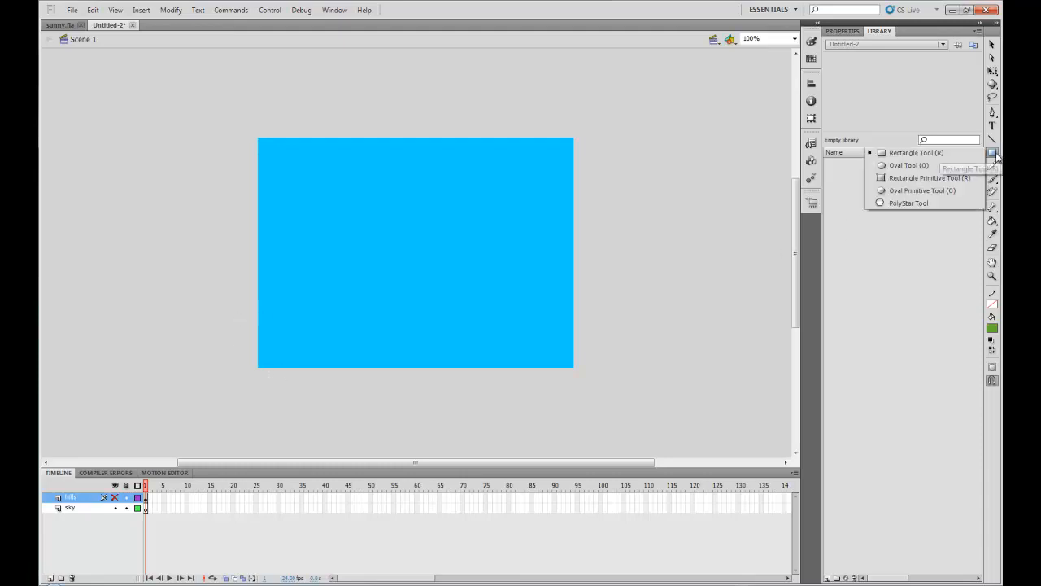
left_click(915, 155)
left_click(260, 314)
left_click(501, 313)
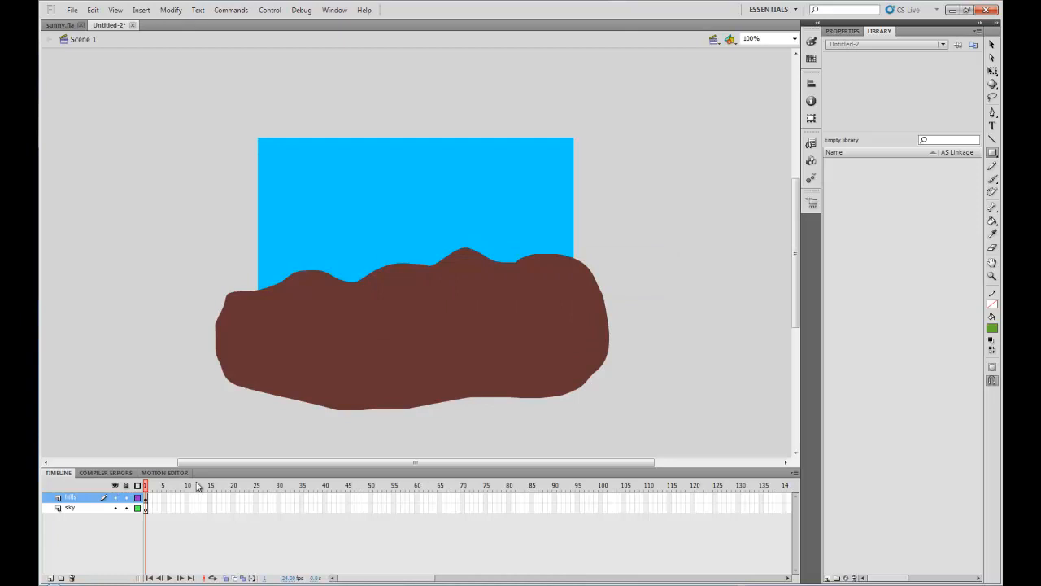
left_click(114, 497)
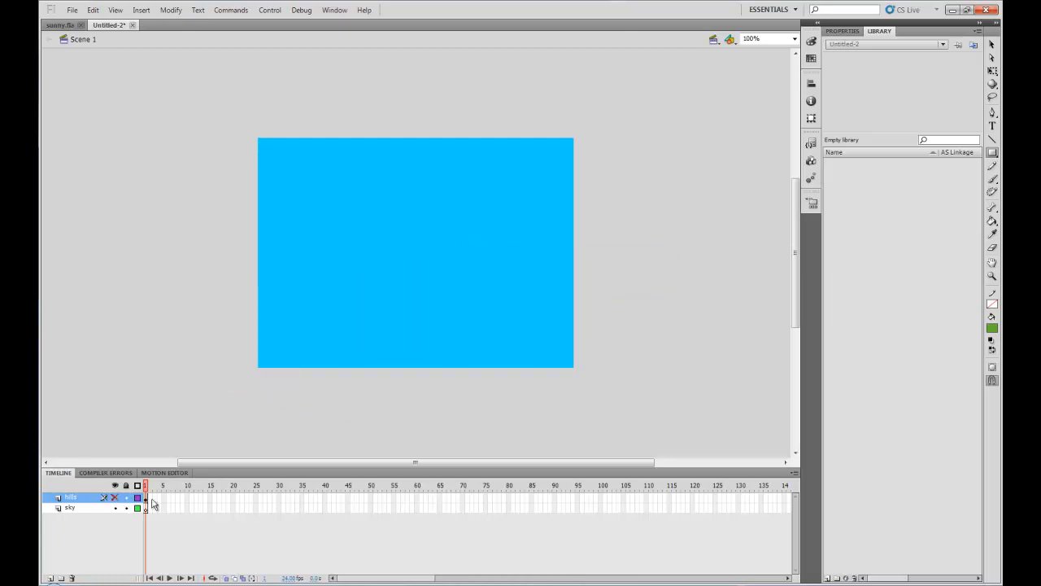
Step: Add a new layer above hills and name it grass
left_click(50, 579)
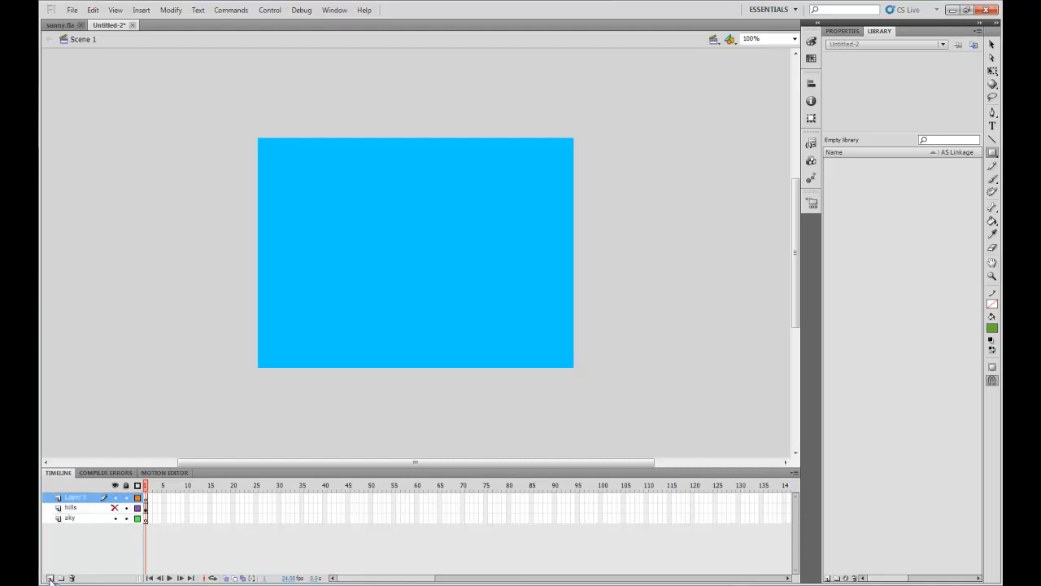
double_click(73, 498)
type("ss")
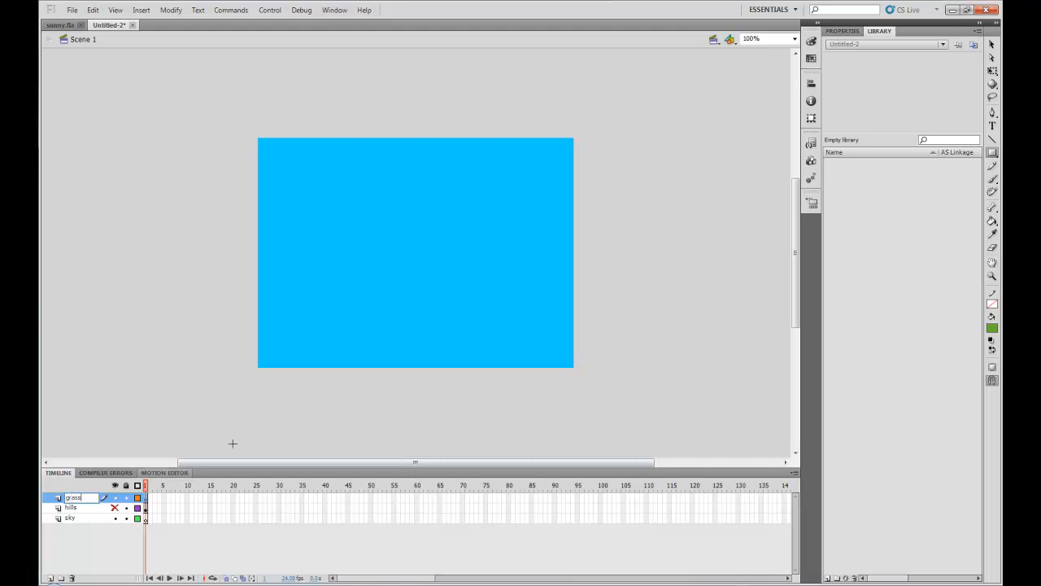
key("Return")
Step: Draw a green rectangle across the bottom of the stage on the grass layer and unhide the hills layer
left_click_drag(252, 315, 581, 373)
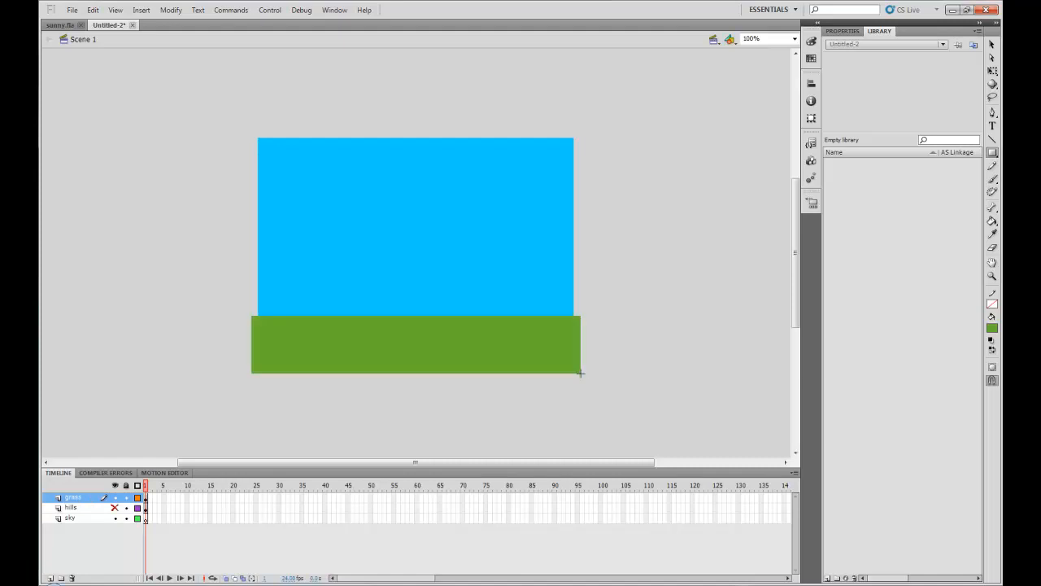
left_click(114, 509)
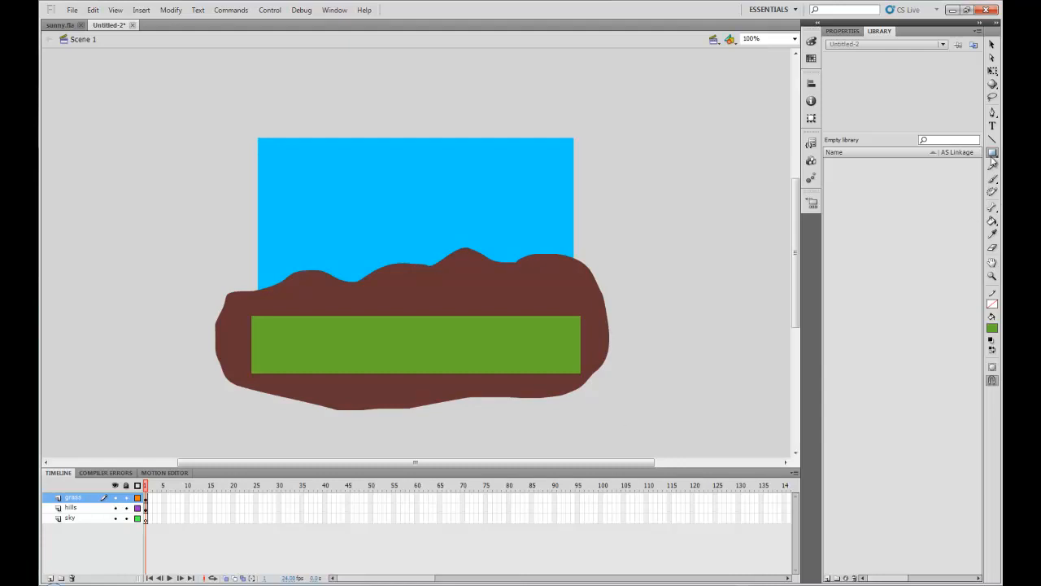
Step: Try erasing part of the hill outline with the Eraser tool, then undo both strokes
left_click(993, 249)
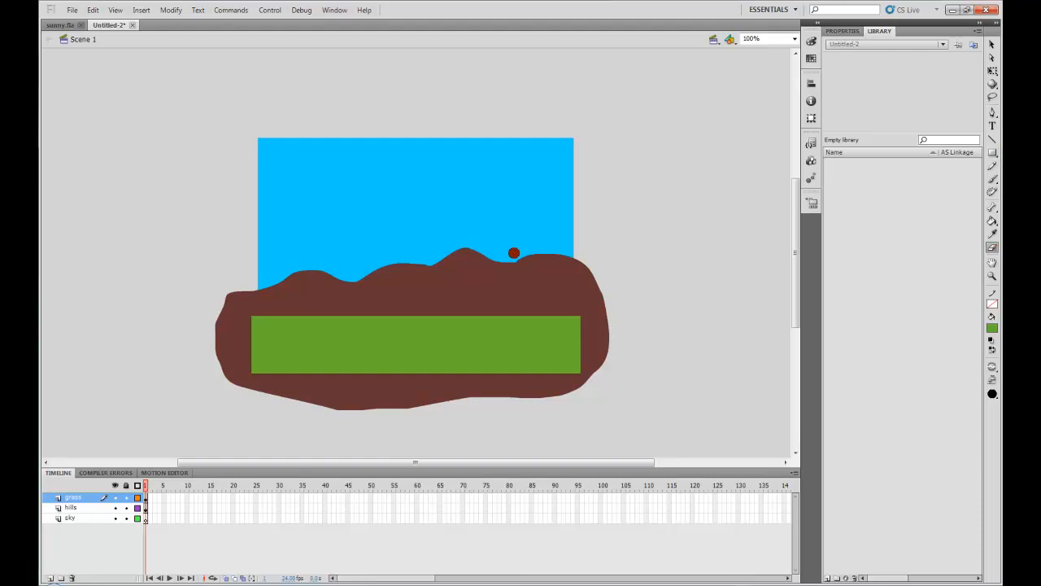
left_click_drag(514, 255, 587, 249)
mouse_move(508, 252)
left_mouse_down()
mouse_move(553, 253)
mouse_move(606, 273)
left_mouse_up()
key("ctrl+z")
key("ctrl+z")
Step: Test the movie in a preview window and close it
key("ctrl+Return")
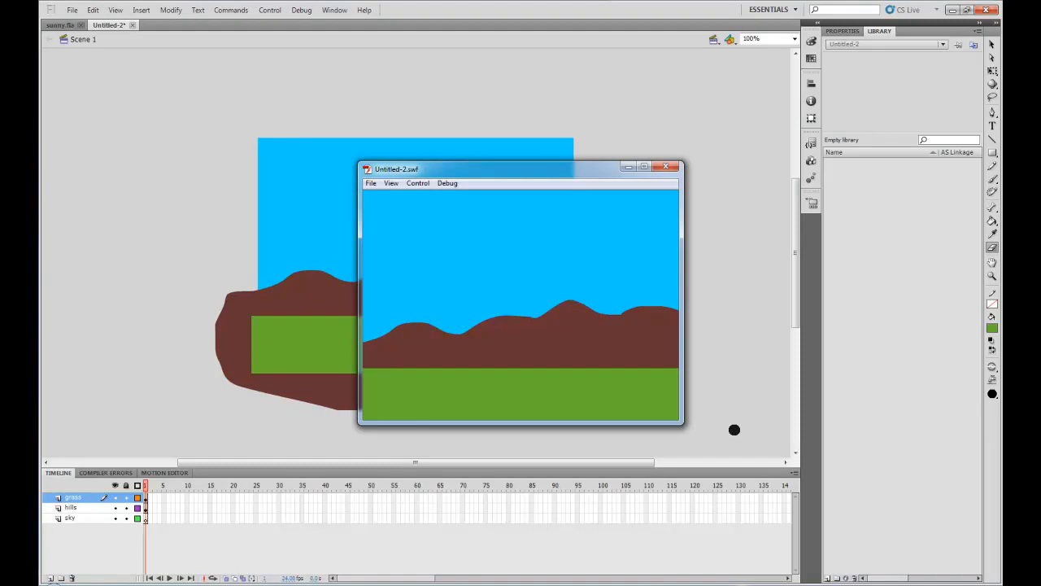
left_click(665, 166)
Step: Extend all three layers to frame 125 by inserting frames
left_click_drag(611, 298, 570, 240)
mouse_move(606, 295)
left_mouse_down()
mouse_move(565, 254)
mouse_move(472, 241)
left_mouse_up()
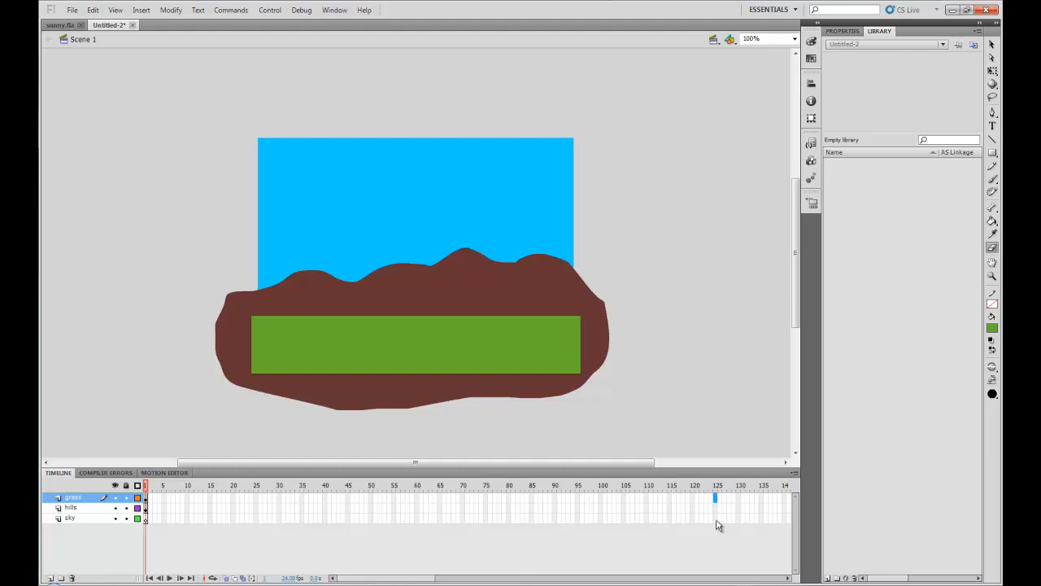
left_click(716, 518, "shift")
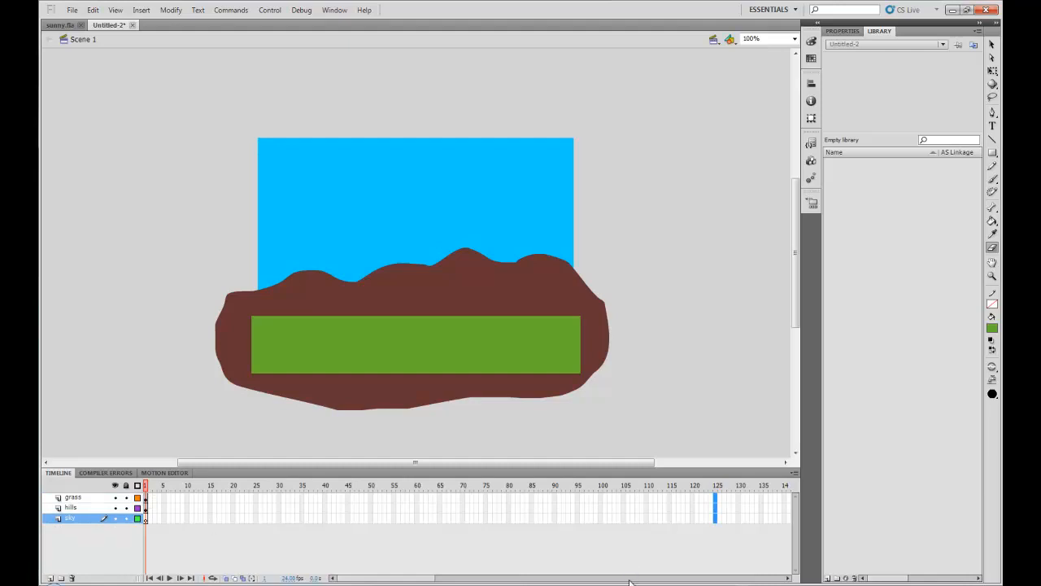
key("F5")
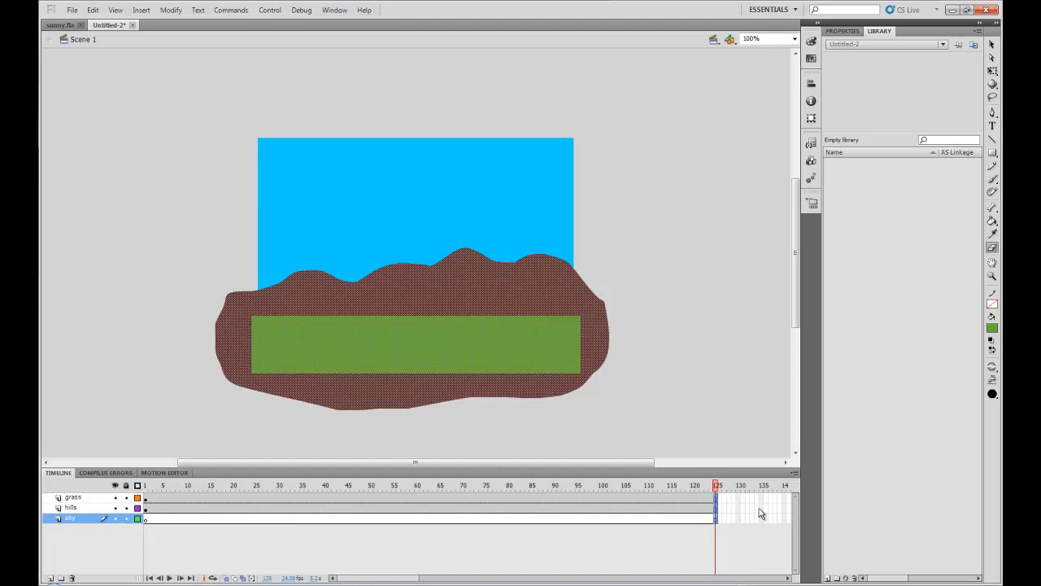
Step: Save the document as sunrise.fla on the Desktop, replacing the existing file
left_click(626, 552)
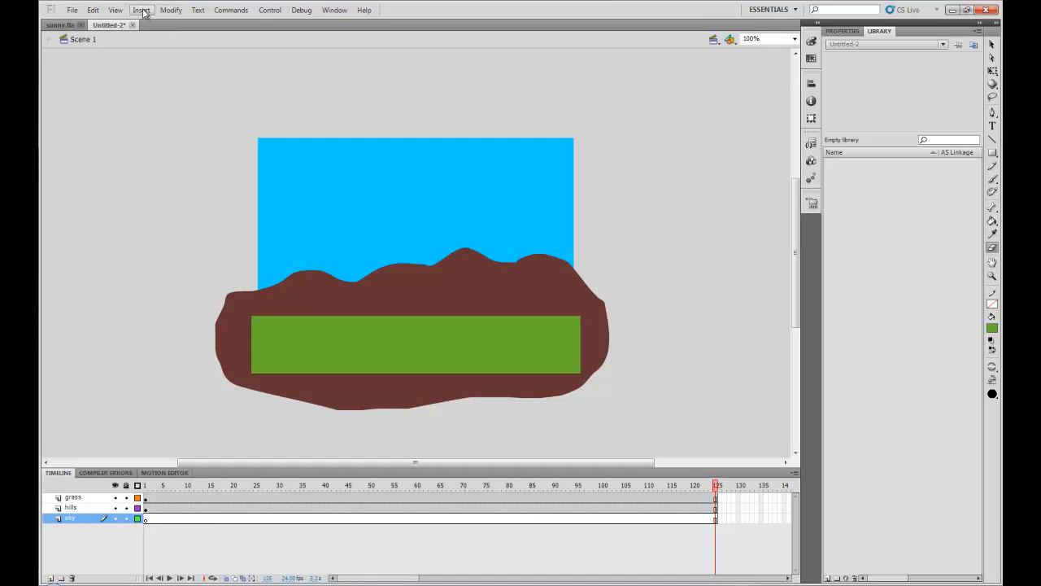
left_click(72, 10)
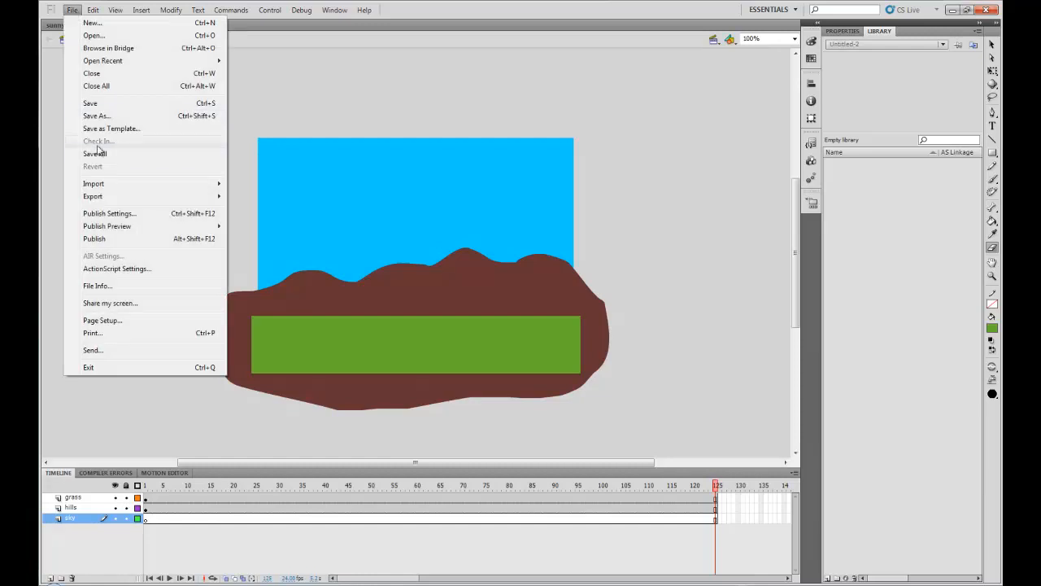
left_click(91, 116)
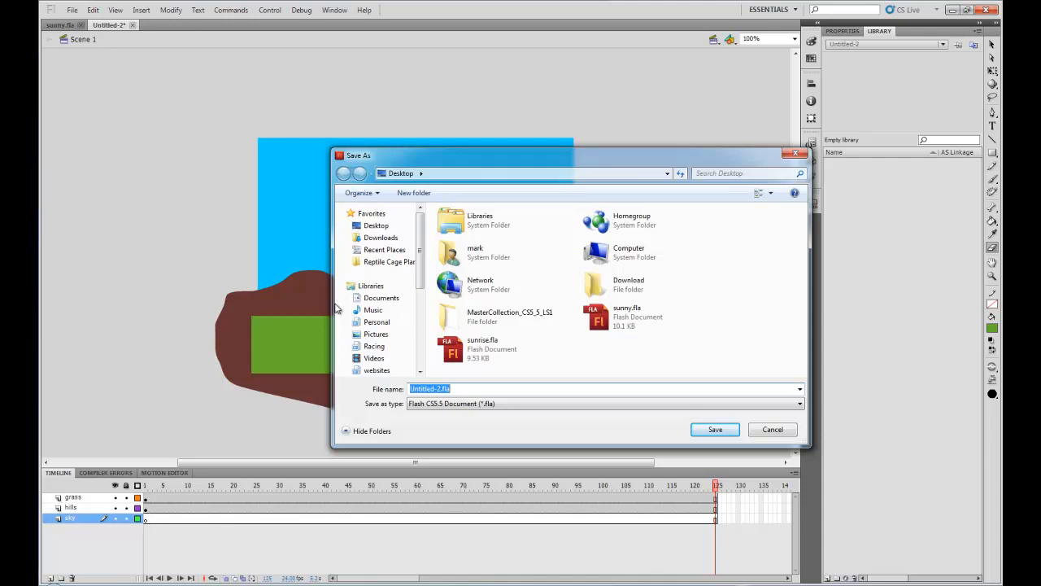
left_click(449, 356)
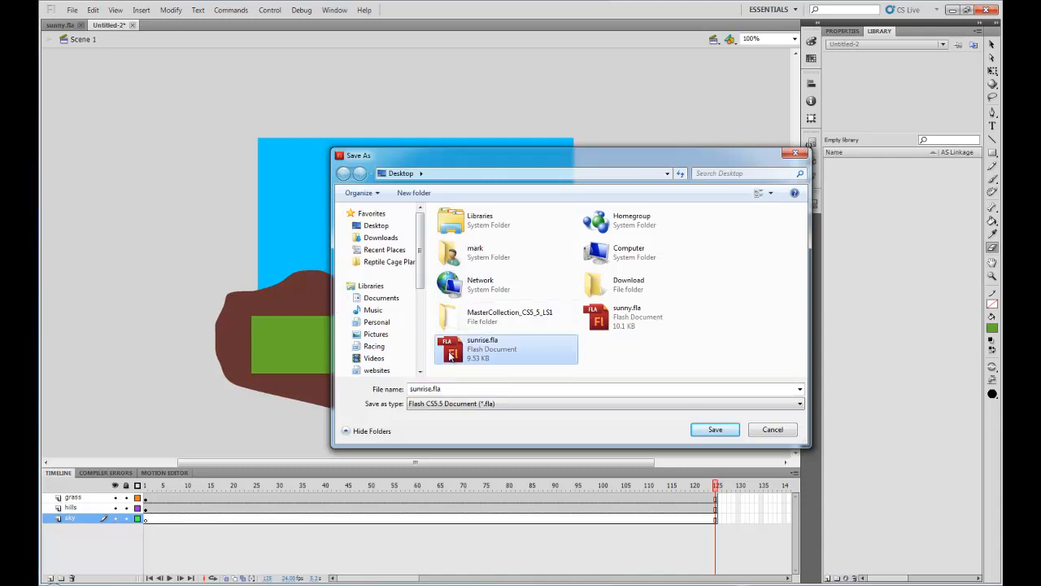
left_click(716, 431)
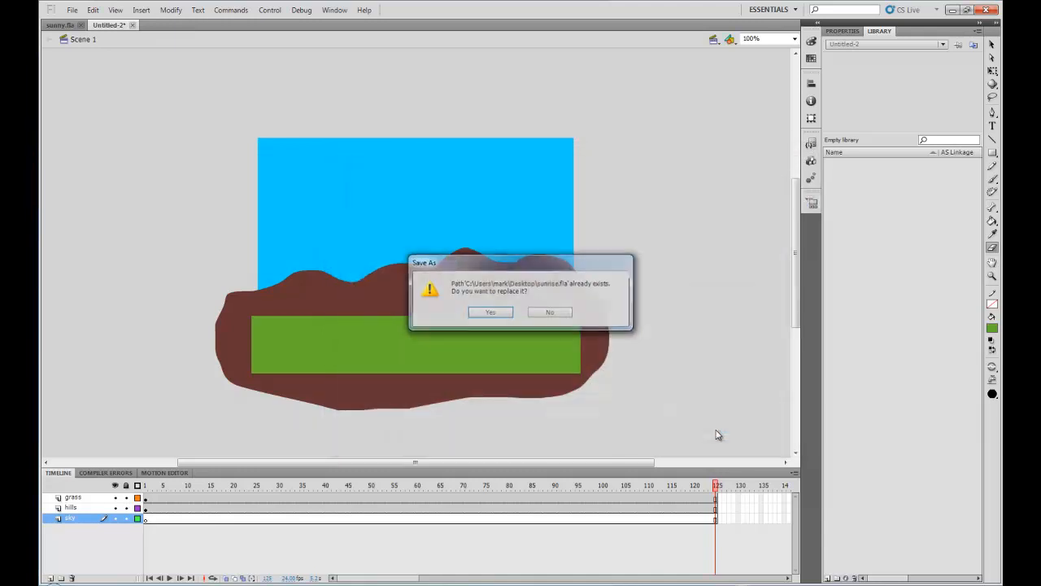
left_click(489, 316)
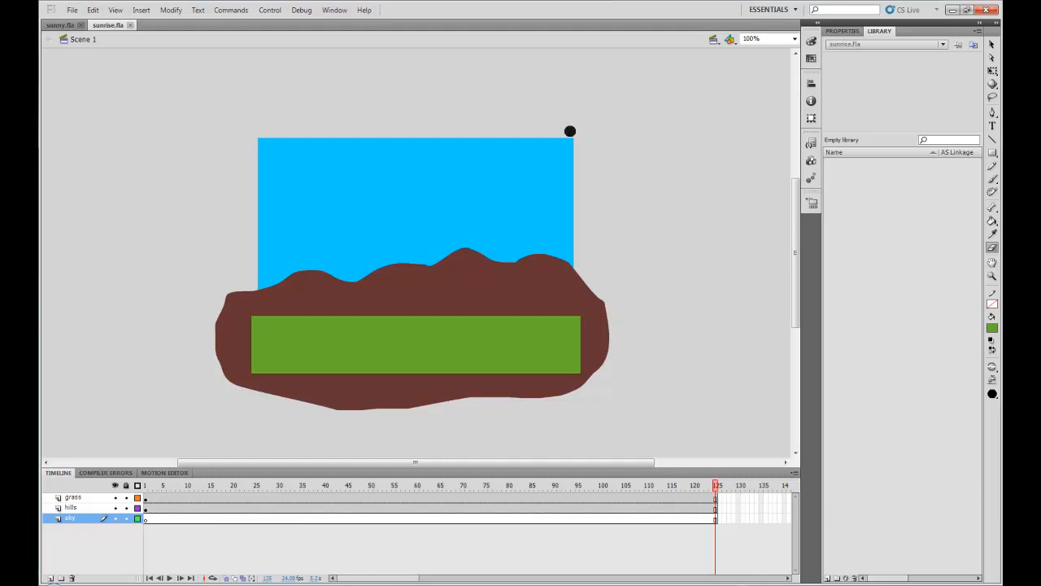
Step: Create a new Movie Clip symbol named sun and return to Scene 1
left_click(142, 12)
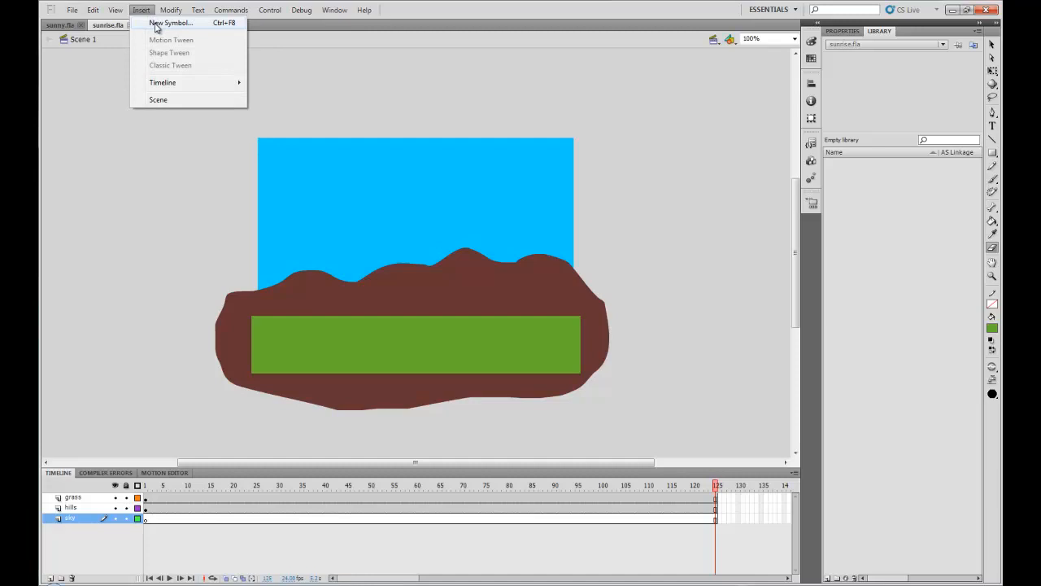
left_click(167, 23)
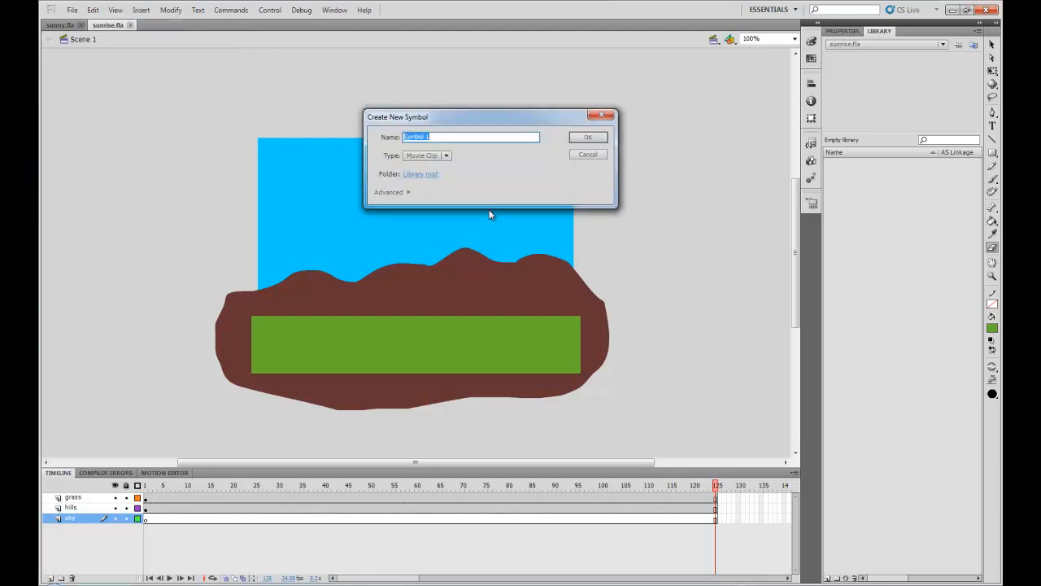
type("sun")
left_click(446, 157)
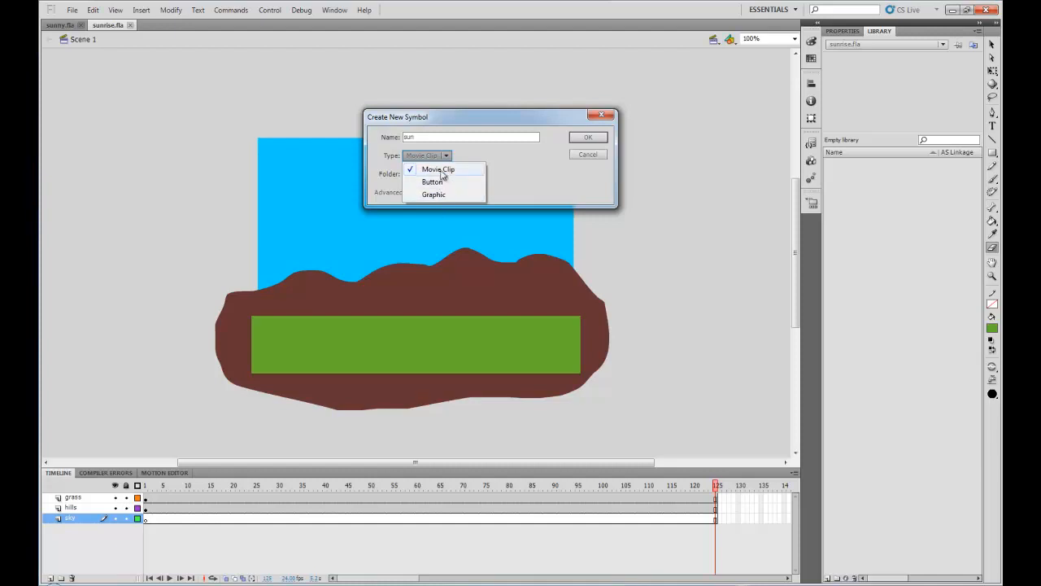
left_click(439, 169)
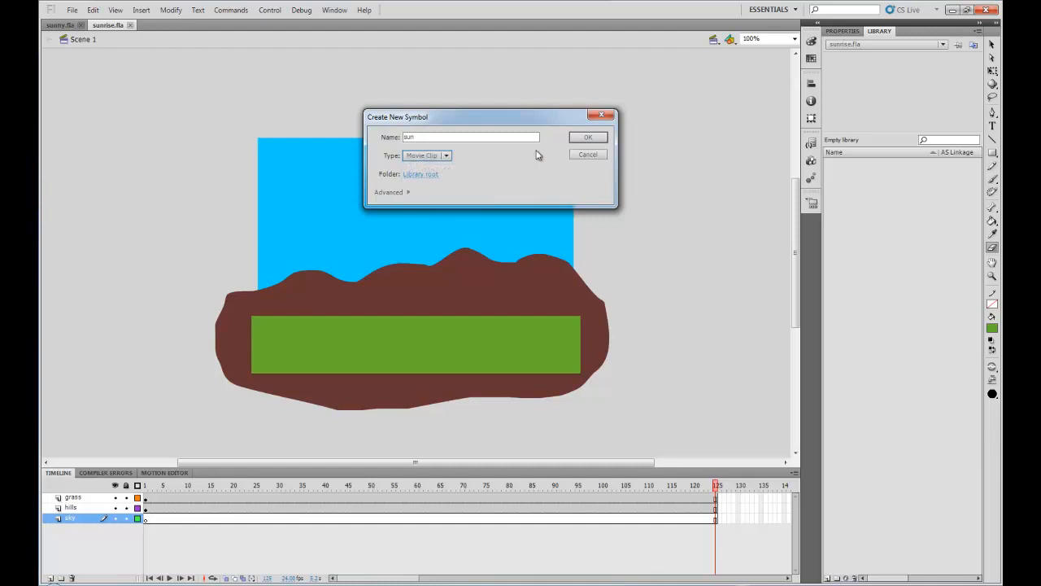
left_click(592, 138)
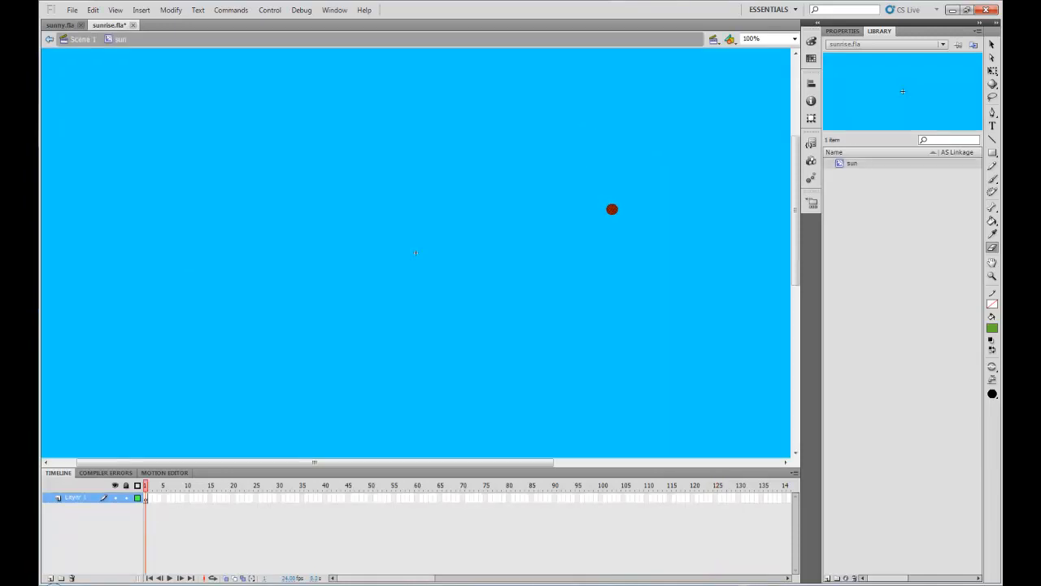
left_click(81, 40)
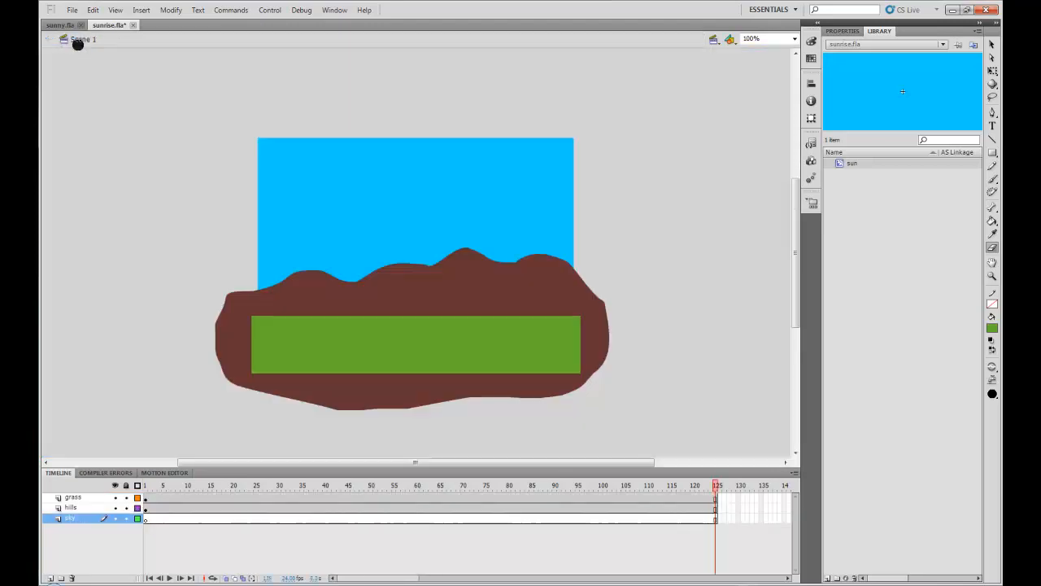
Step: Open the sun symbol from the library for editing and rename its layer to sun
double_click(843, 166)
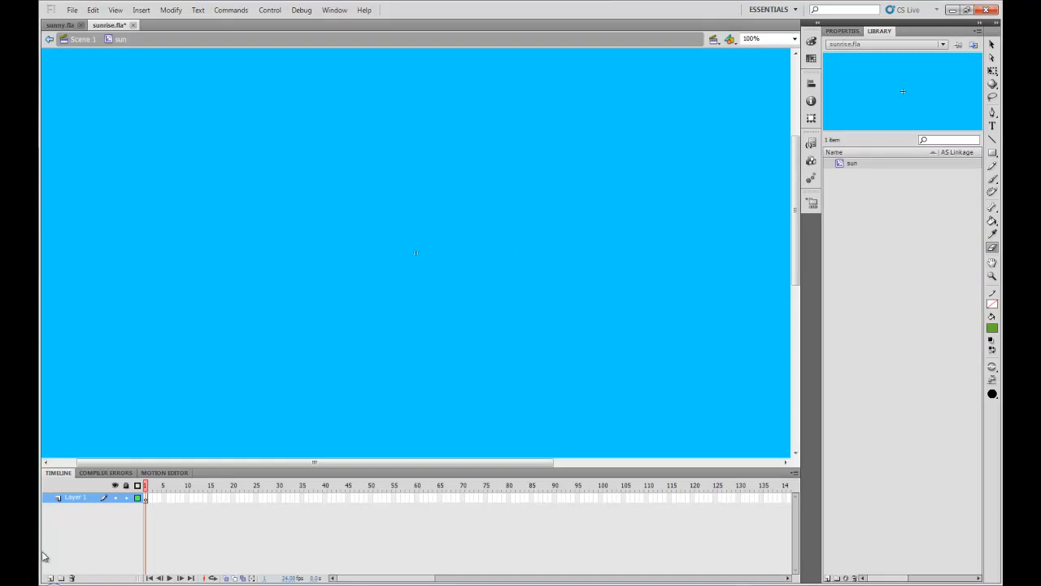
double_click(75, 497)
type("sun")
key("Return")
Step: Set the fill colour to yellow #FFFF00 and draw a small circle at the centre of the sun symbol with the Oval tool
left_click(993, 154)
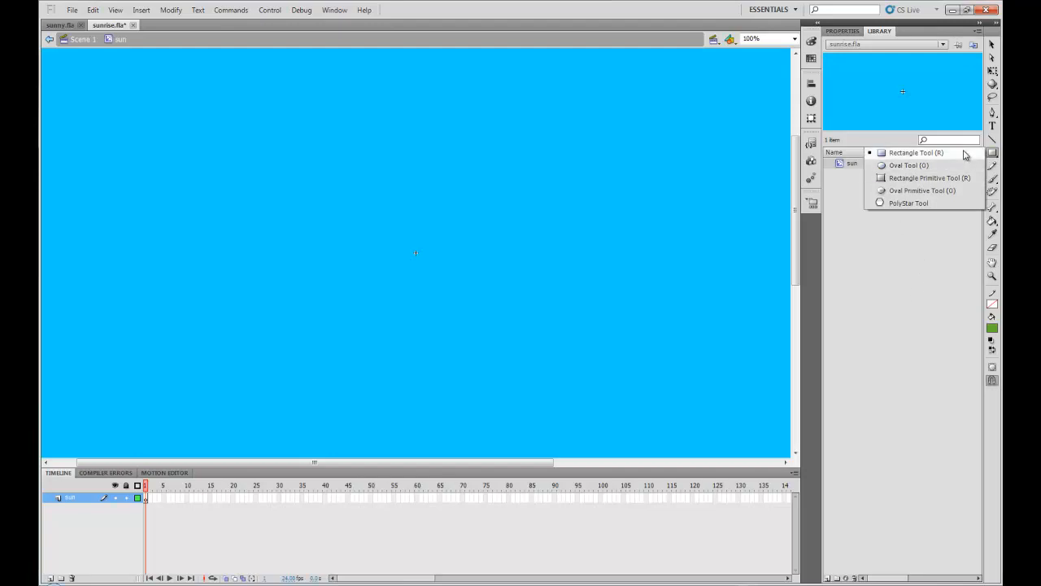
left_click(992, 156)
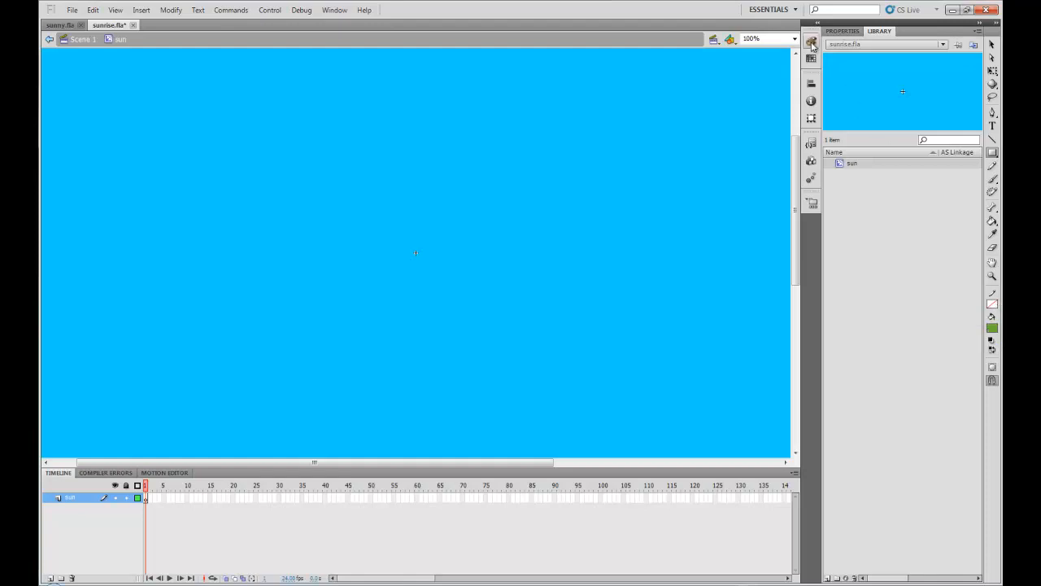
left_click(996, 329)
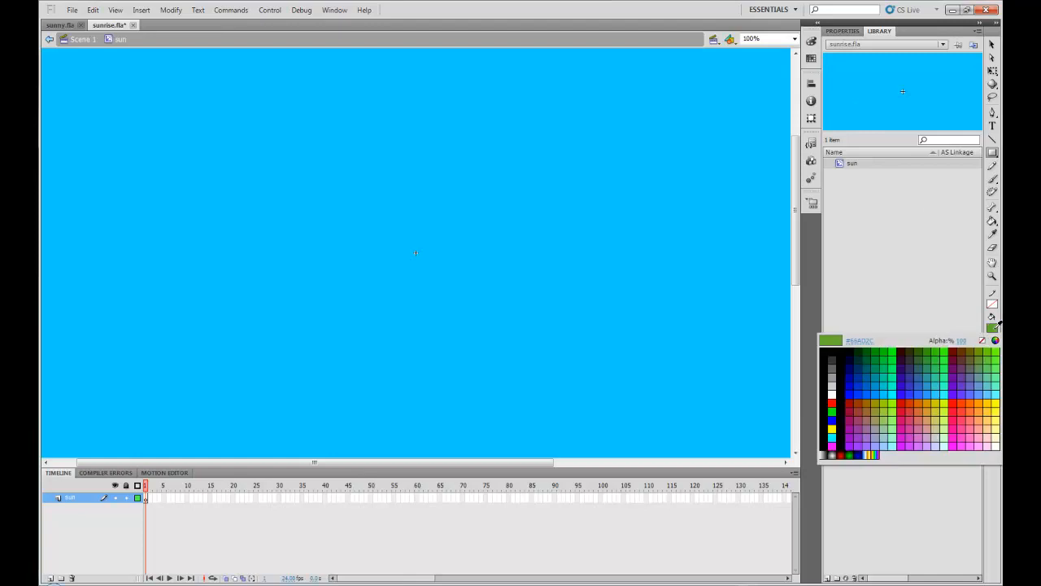
left_click(812, 43)
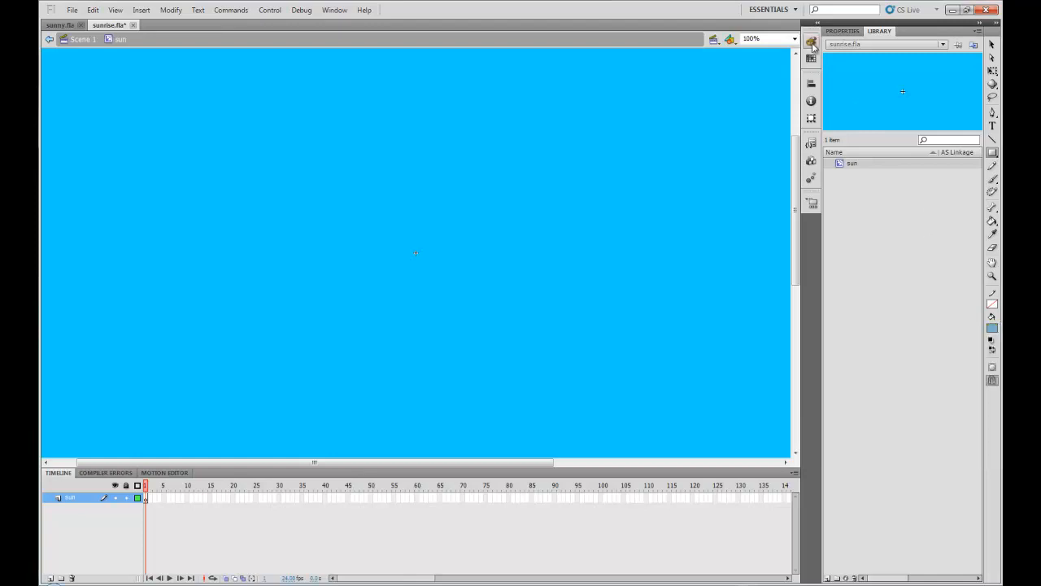
left_click(812, 43)
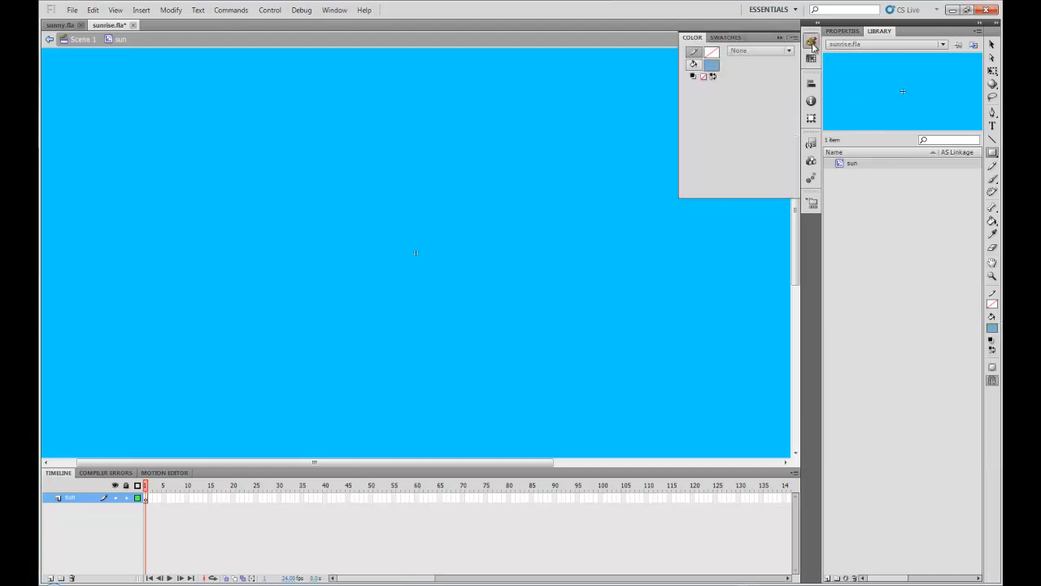
left_click(713, 64)
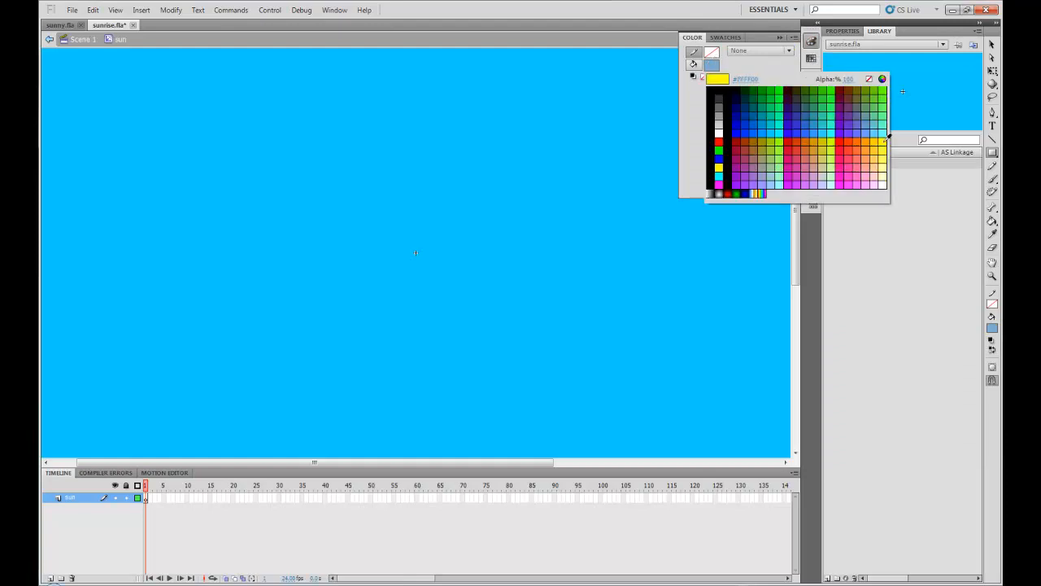
left_click(885, 140)
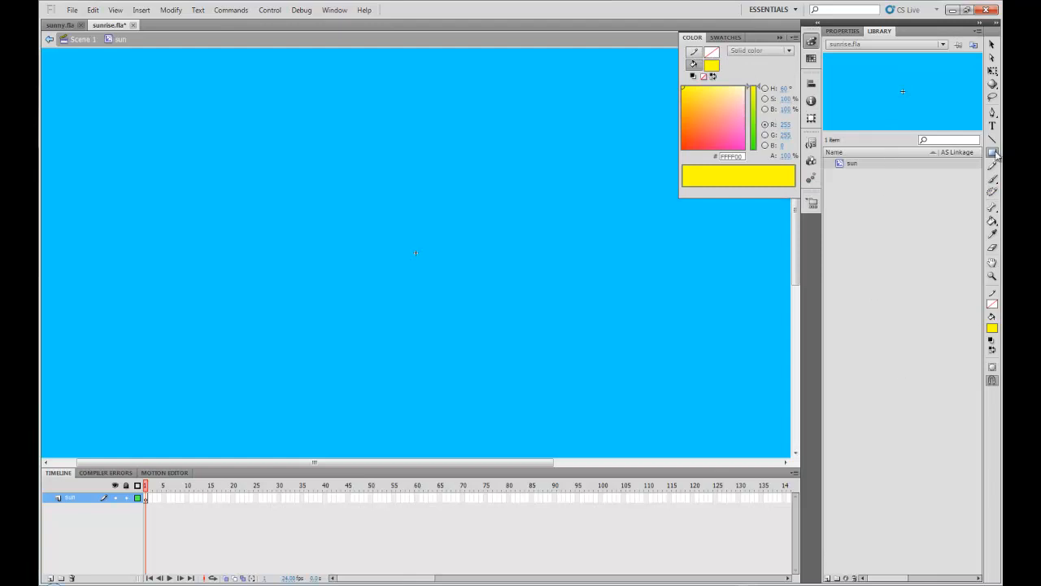
left_click(992, 152)
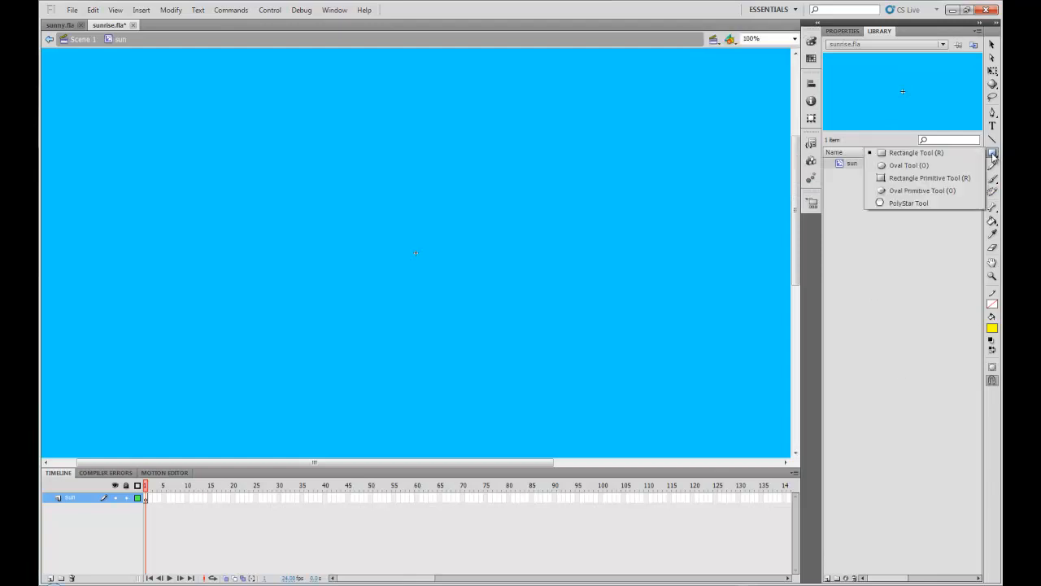
left_click(908, 166)
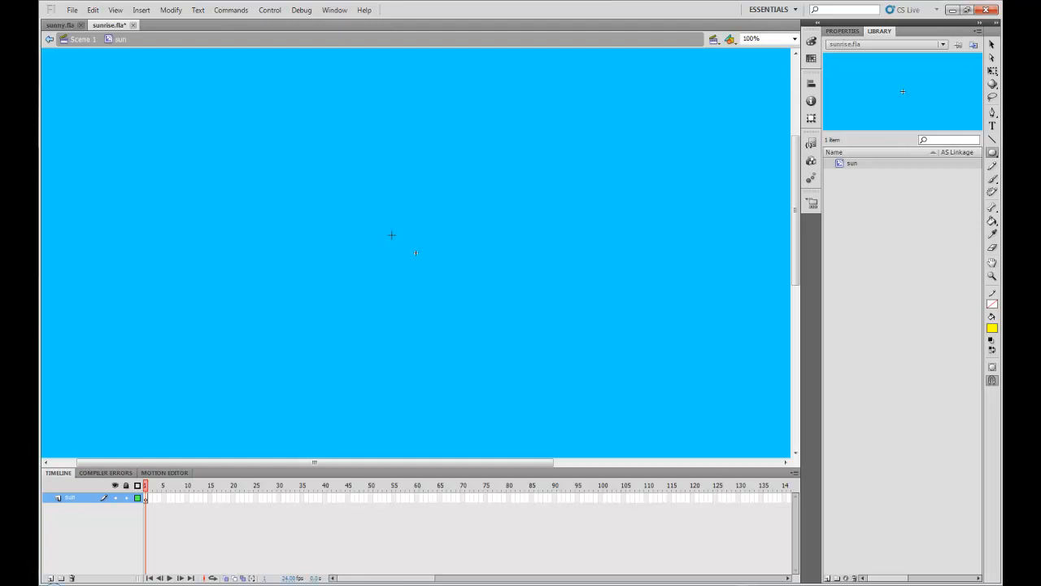
left_click_drag(397, 237, 437, 279)
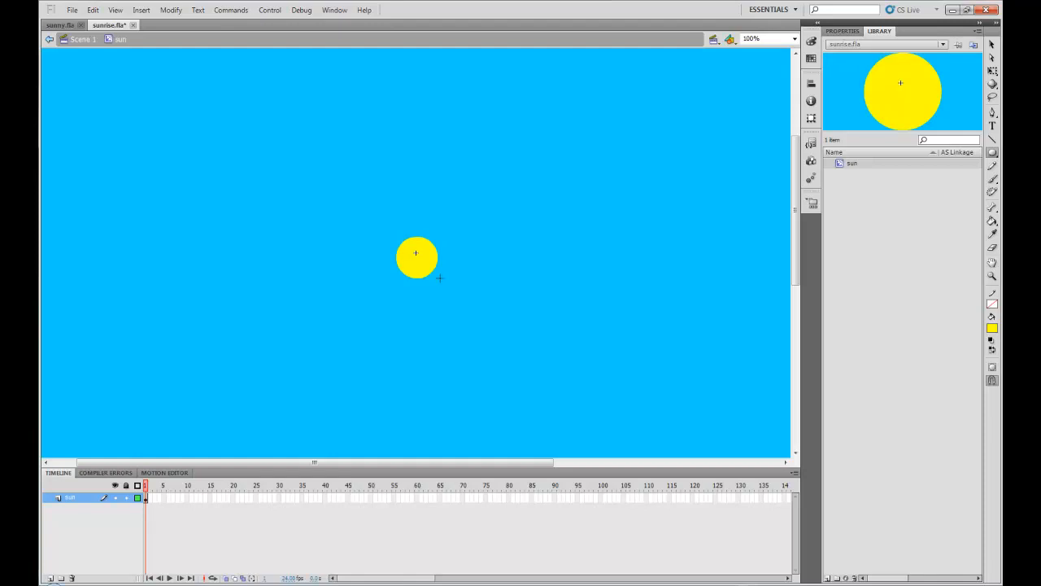
Step: Draw a black line across the sun's lower half with the Line tool, then bend its middle downward into a smile
left_click(993, 142)
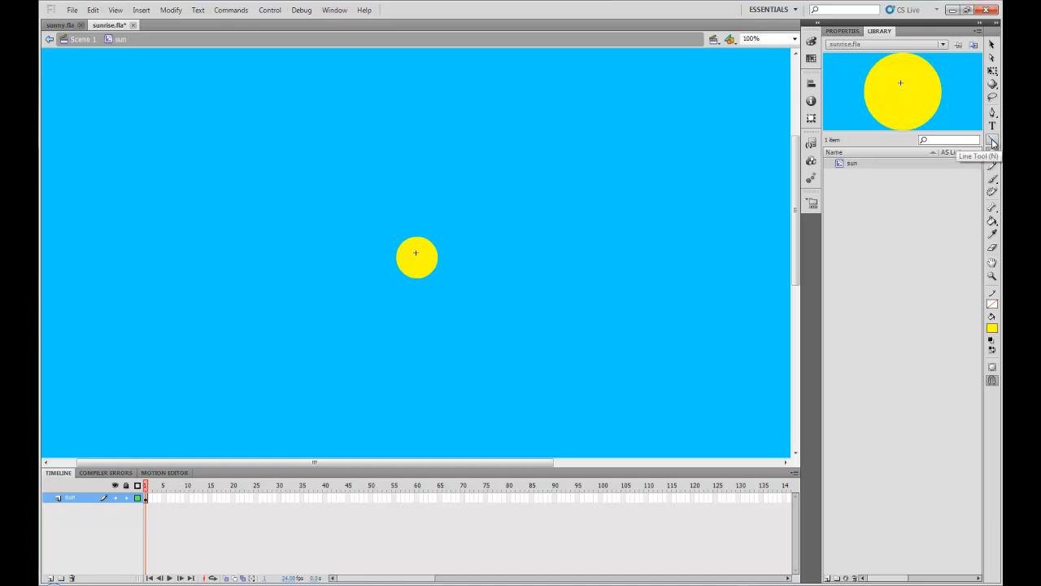
left_click(993, 153)
left_click(843, 31)
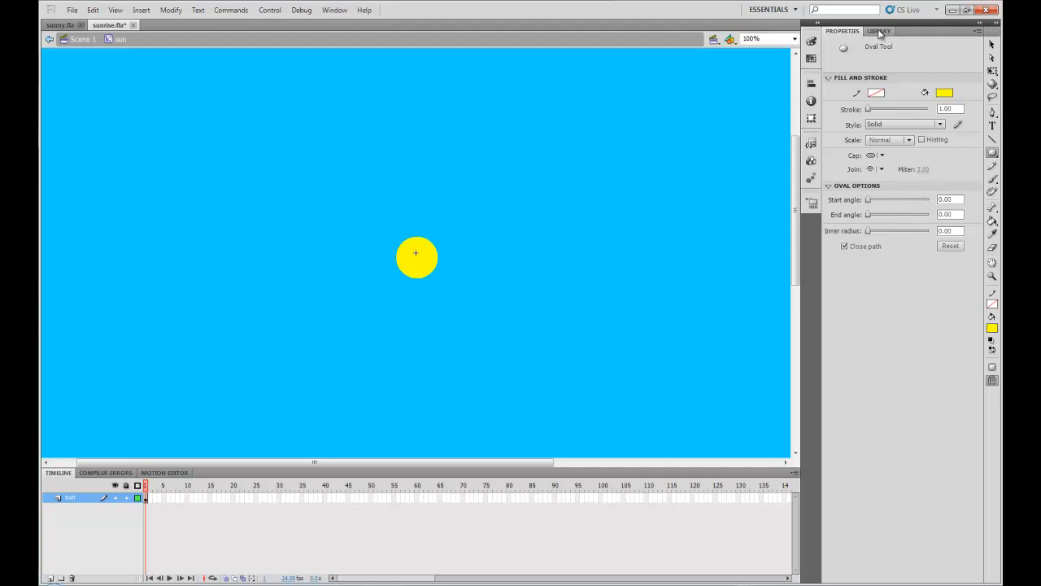
left_click(879, 31)
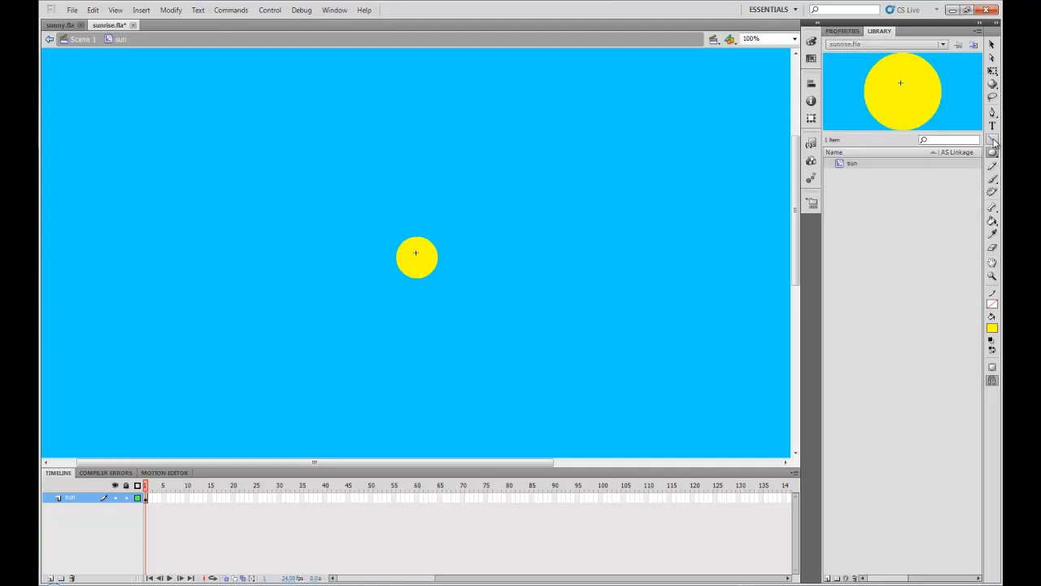
left_click(993, 141)
left_click(795, 38)
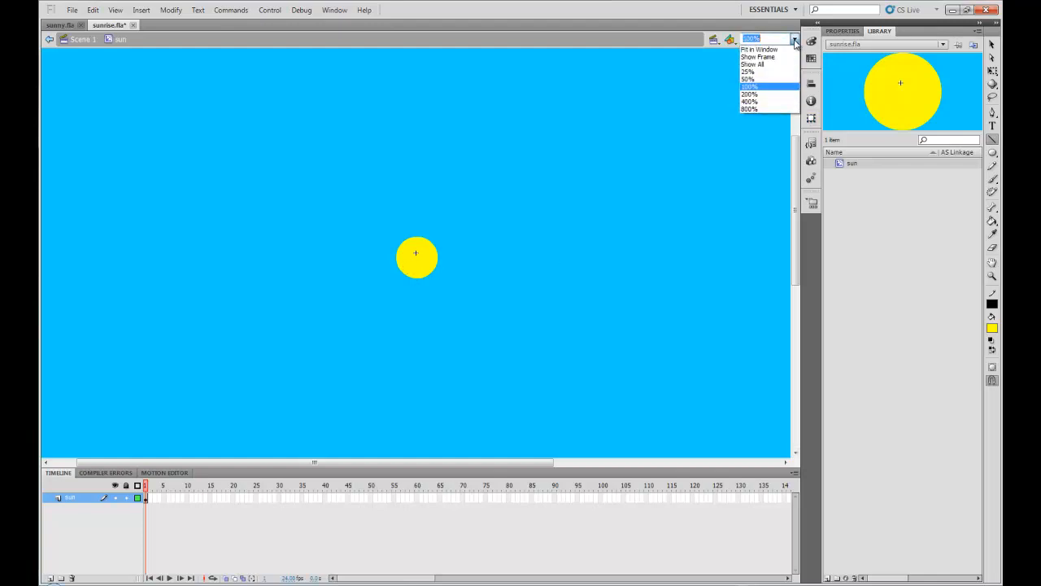
left_click(761, 97)
left_click_drag(374, 464, 291, 463)
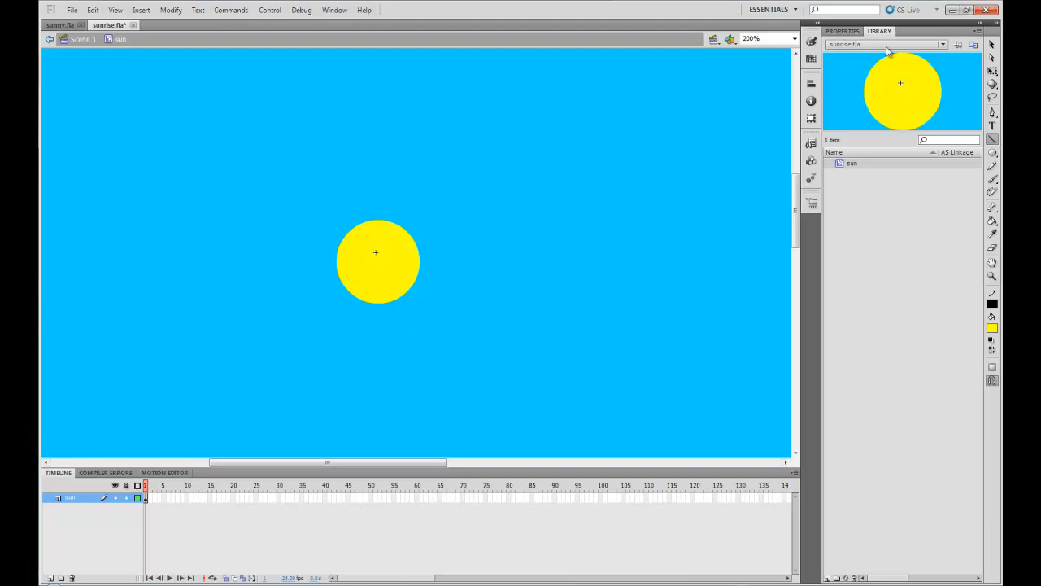
left_click(843, 31)
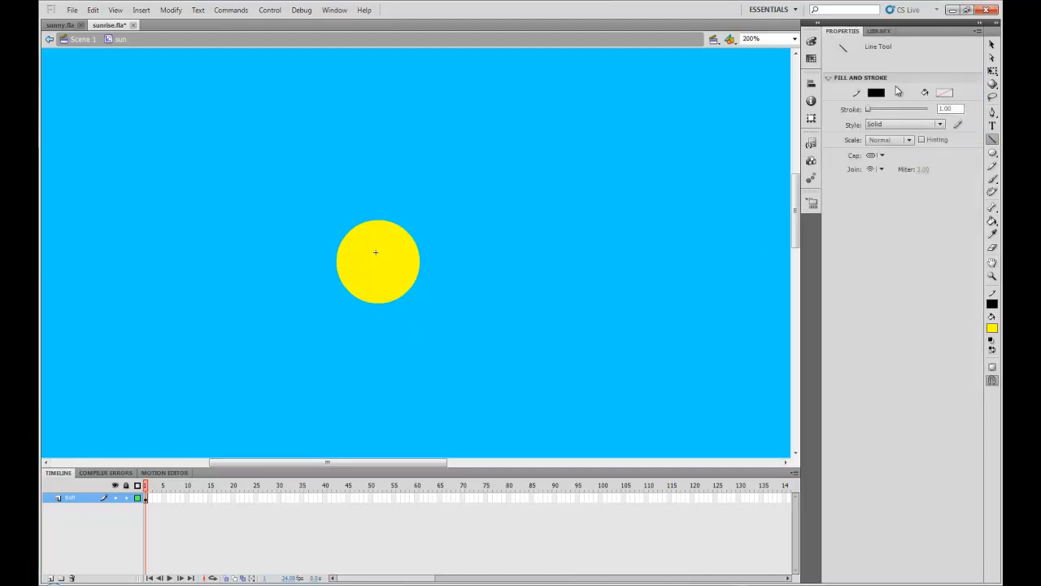
left_click(944, 108)
left_click(945, 198)
left_click_drag(357, 273, 399, 273)
left_click_drag(401, 273, 402, 273)
left_click(993, 46)
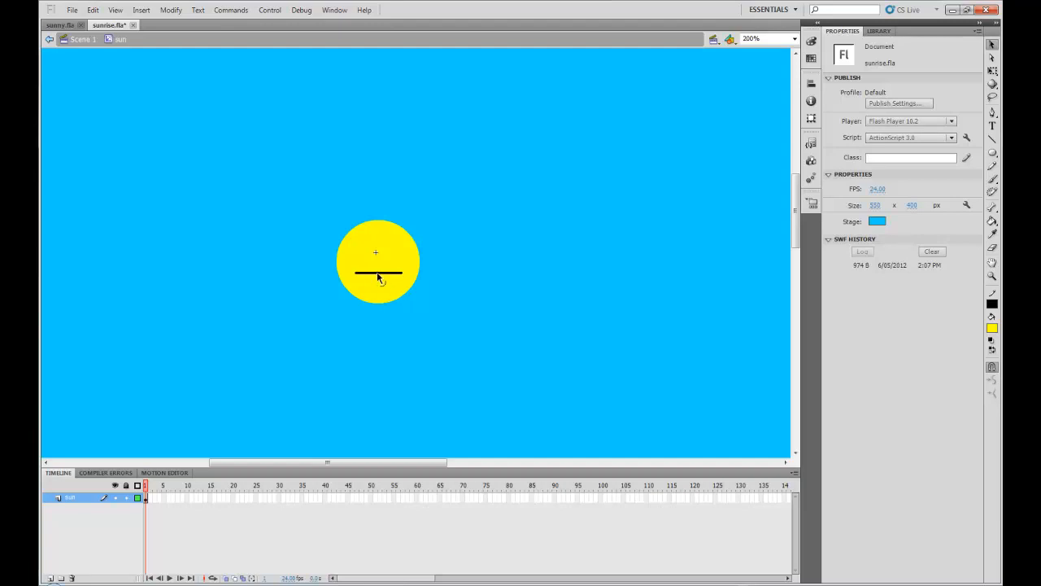
left_click_drag(378, 277, 376, 284)
Step: Extend the sun layer to frame 100 and add a new layer named eyes above it
left_click(602, 500)
key("F5")
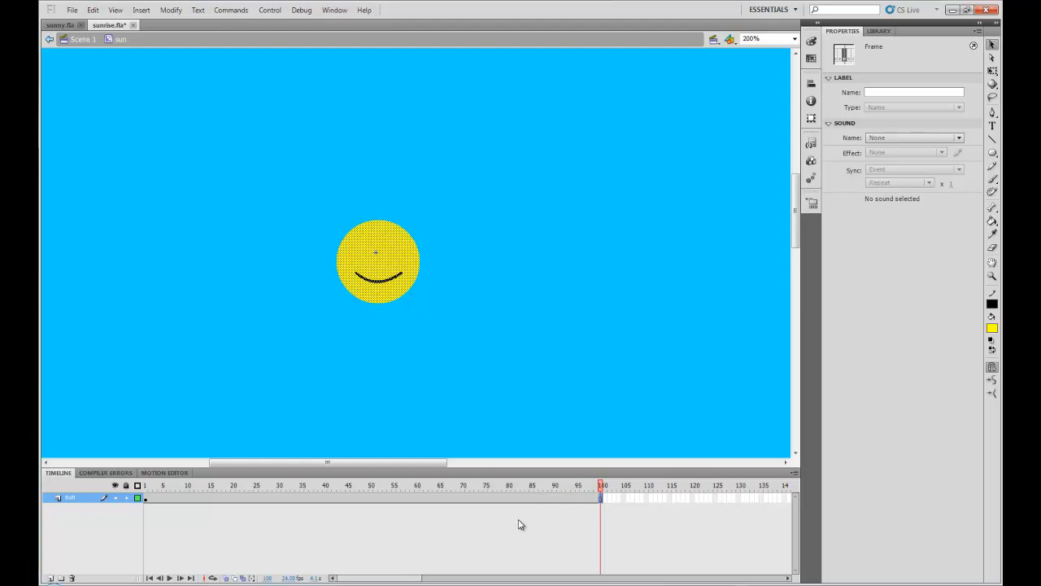
left_click(50, 578)
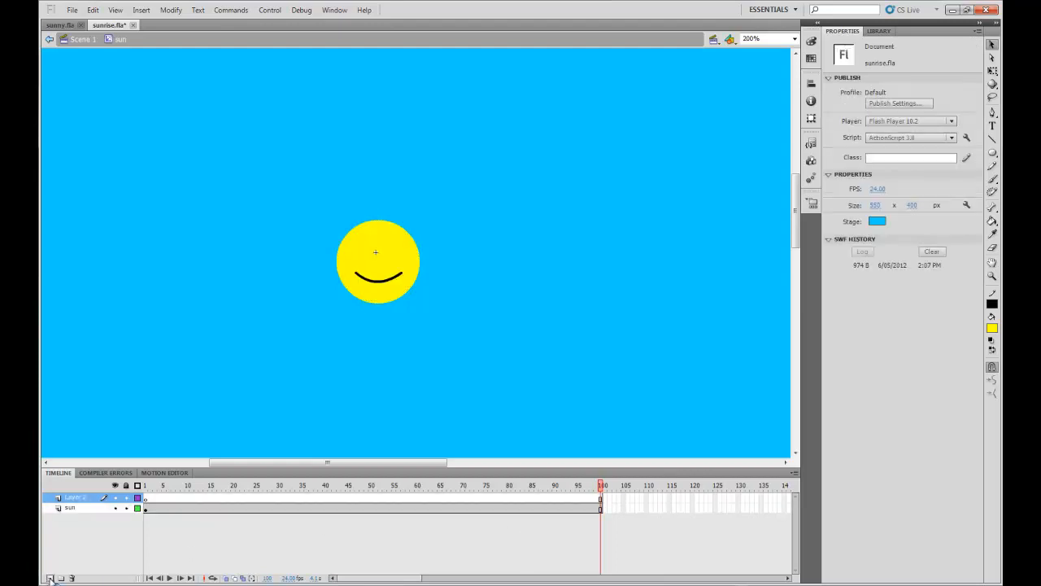
double_click(82, 499)
type("eye")
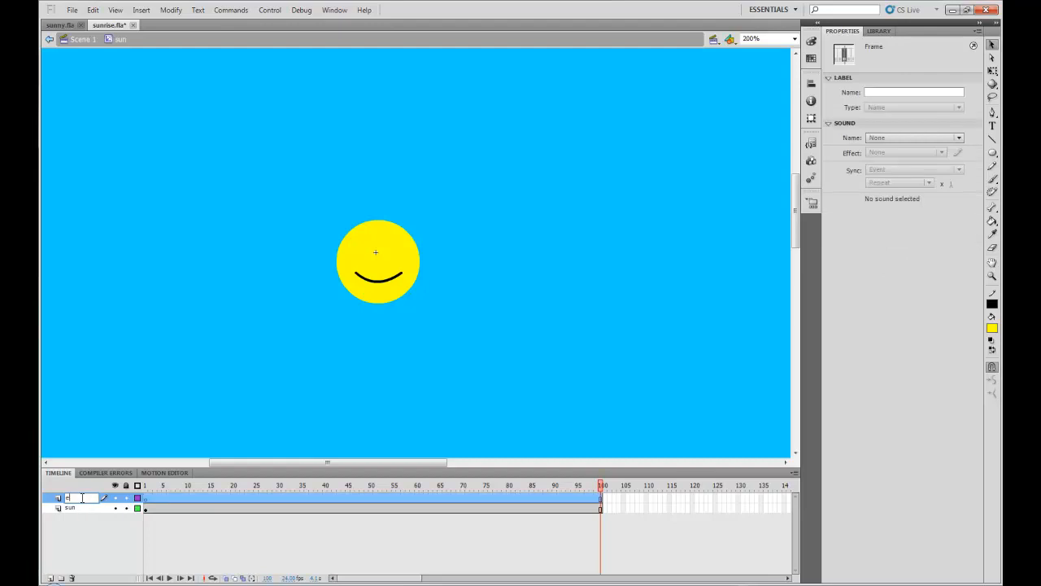
type("s")
left_click(146, 499)
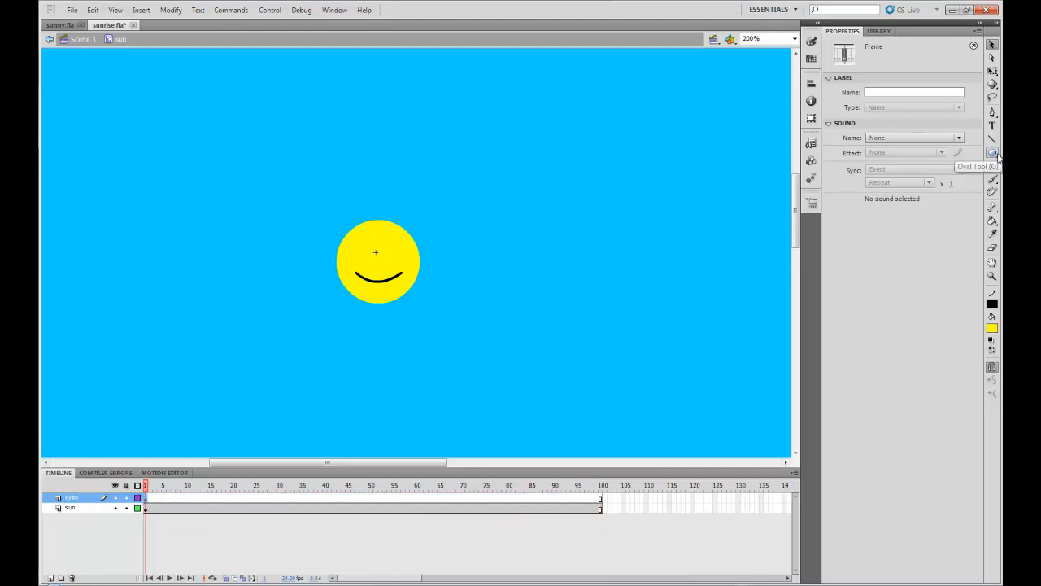
Step: Draw a small black circle with no stroke as the left eye on the eyes layer using the Oval tool
left_click_drag(998, 156, 902, 168)
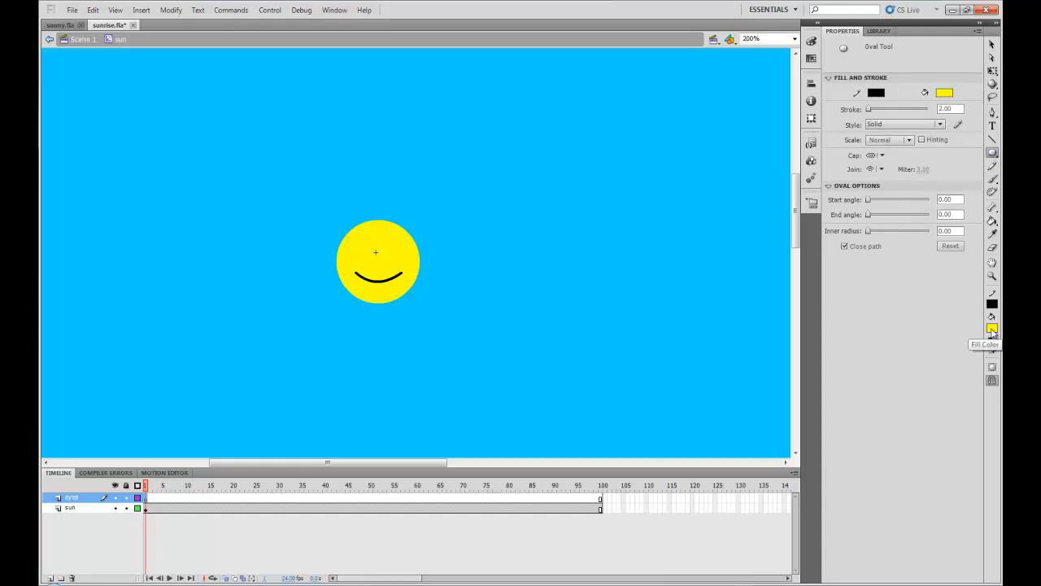
left_click(993, 330)
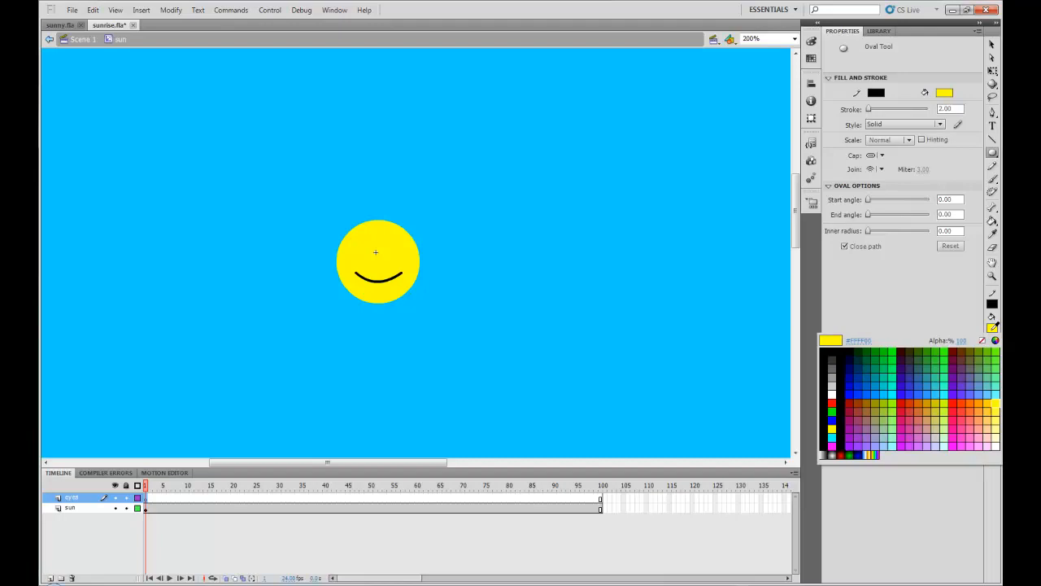
left_click(828, 352)
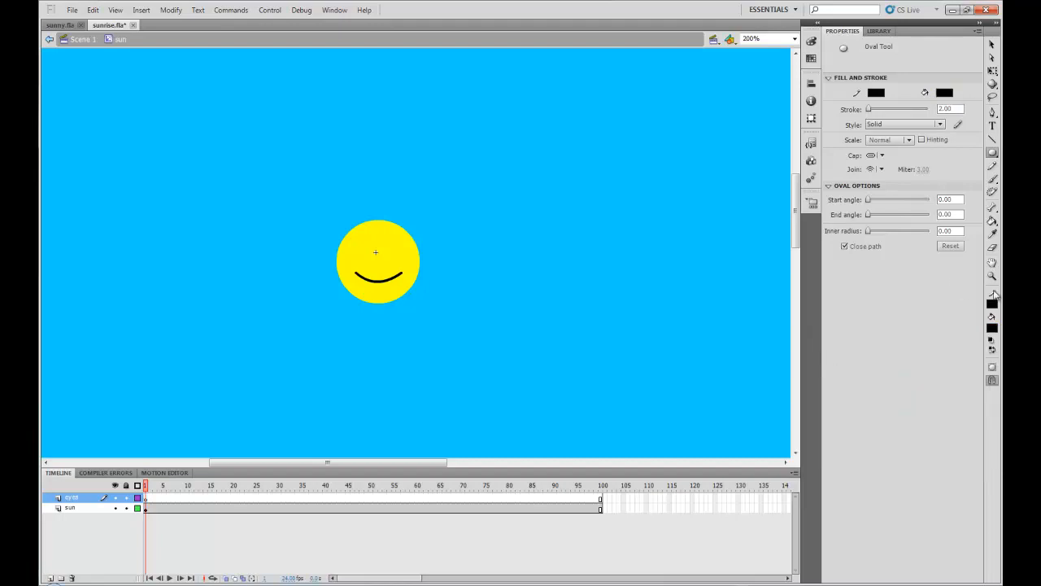
left_click(992, 304)
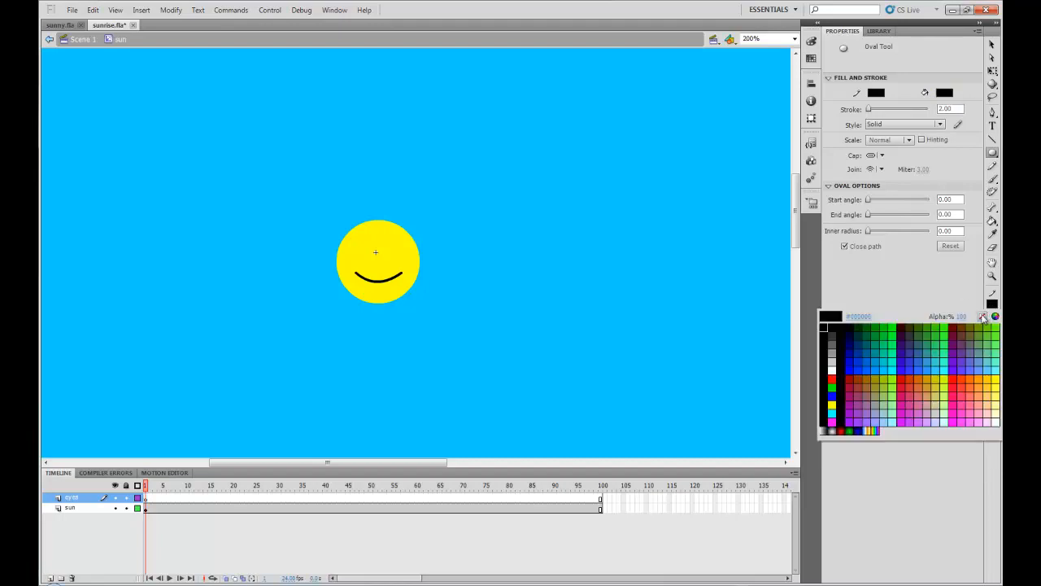
left_click(984, 317)
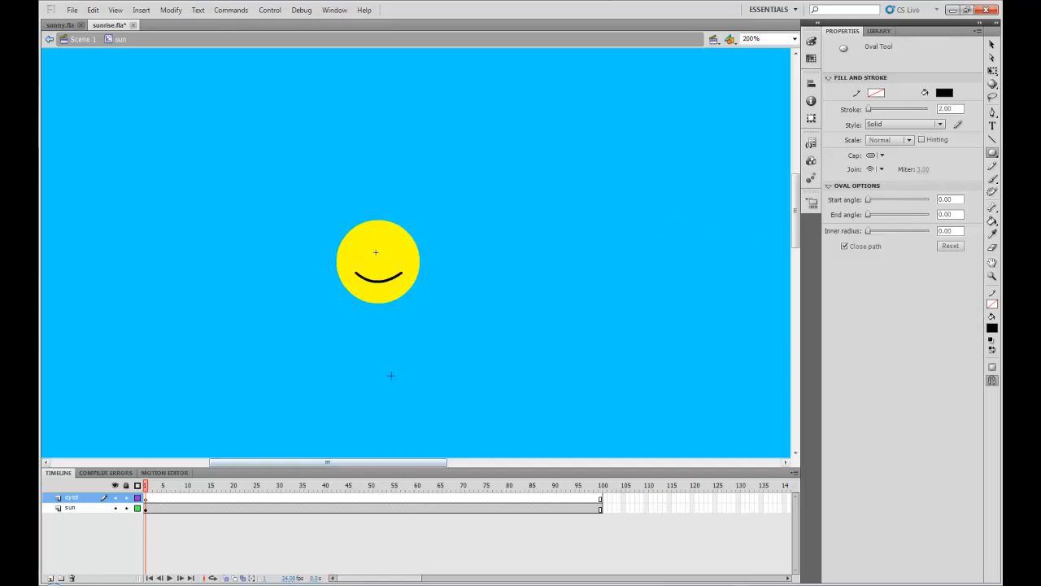
left_click(794, 39)
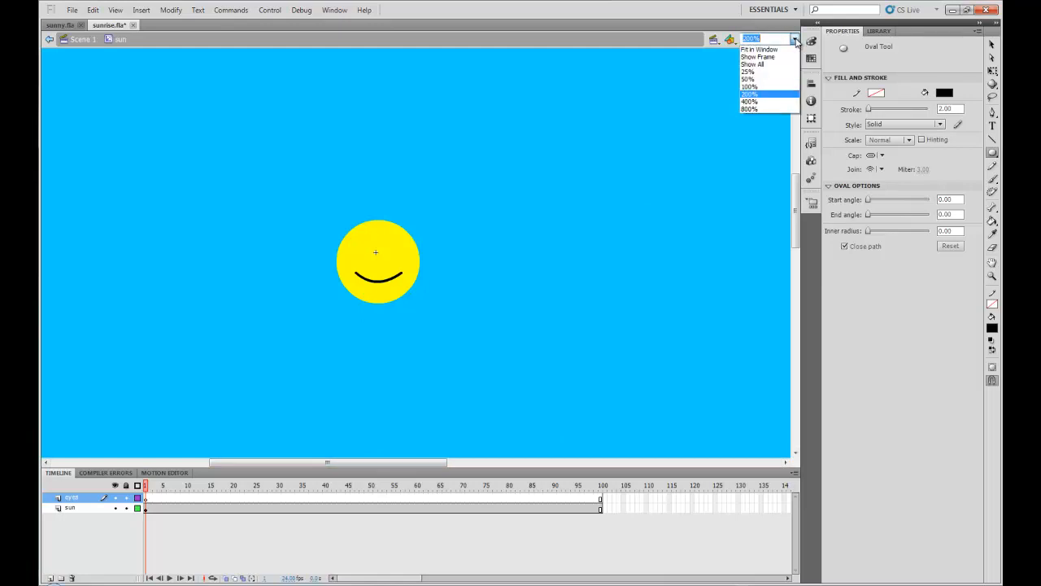
left_click(755, 101)
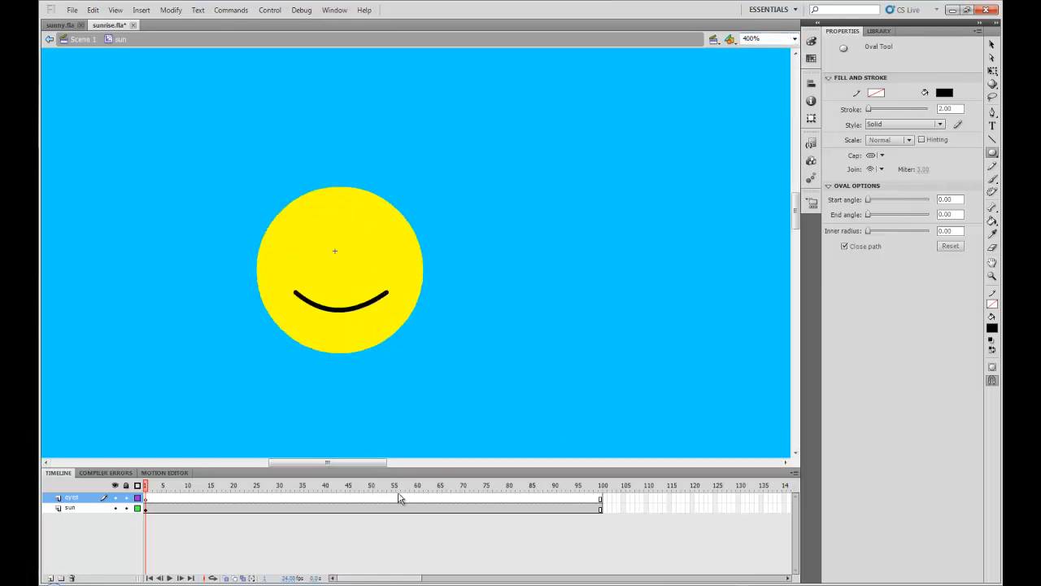
left_click_drag(357, 465, 352, 465)
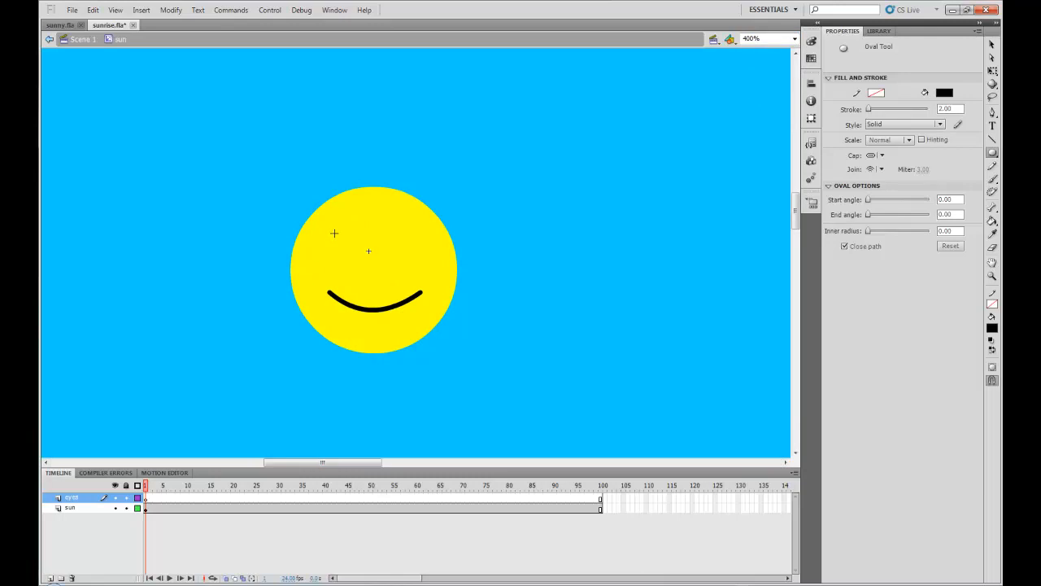
left_click_drag(333, 234, 345, 256)
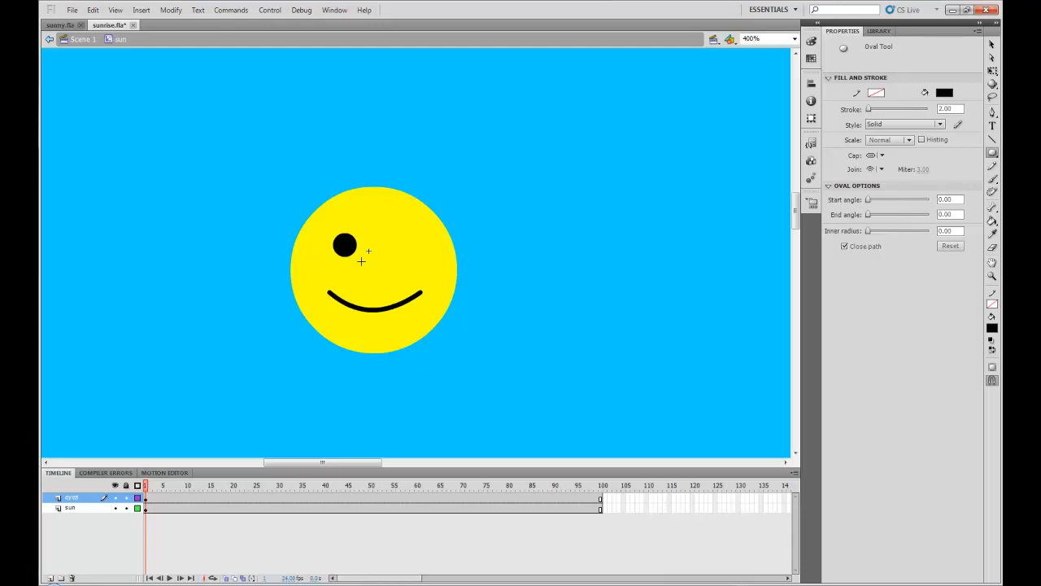
Step: Duplicate the left eye and place the copy to its right at the same height as the right eye
left_click(993, 45)
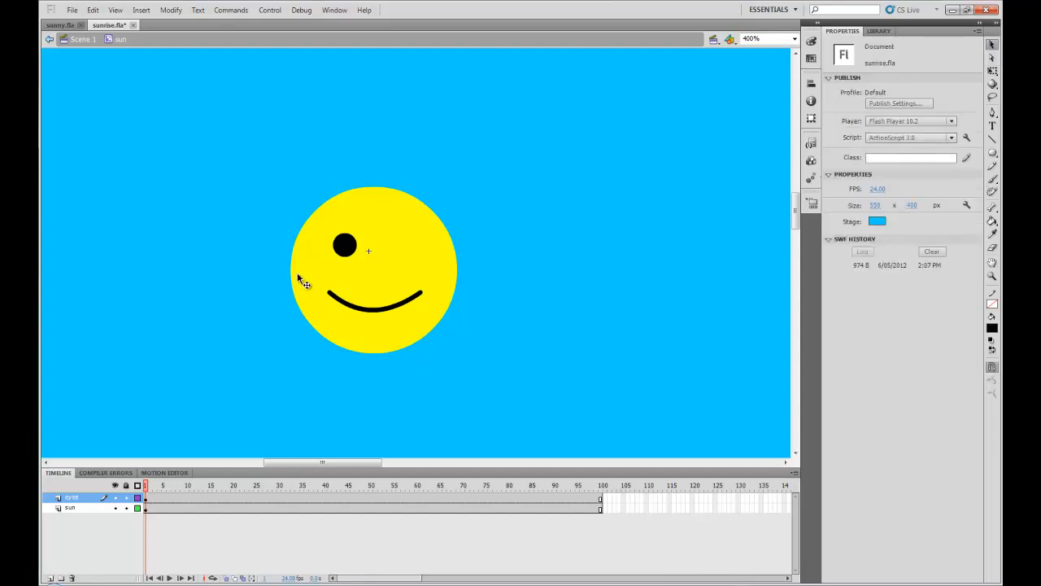
left_click(347, 249)
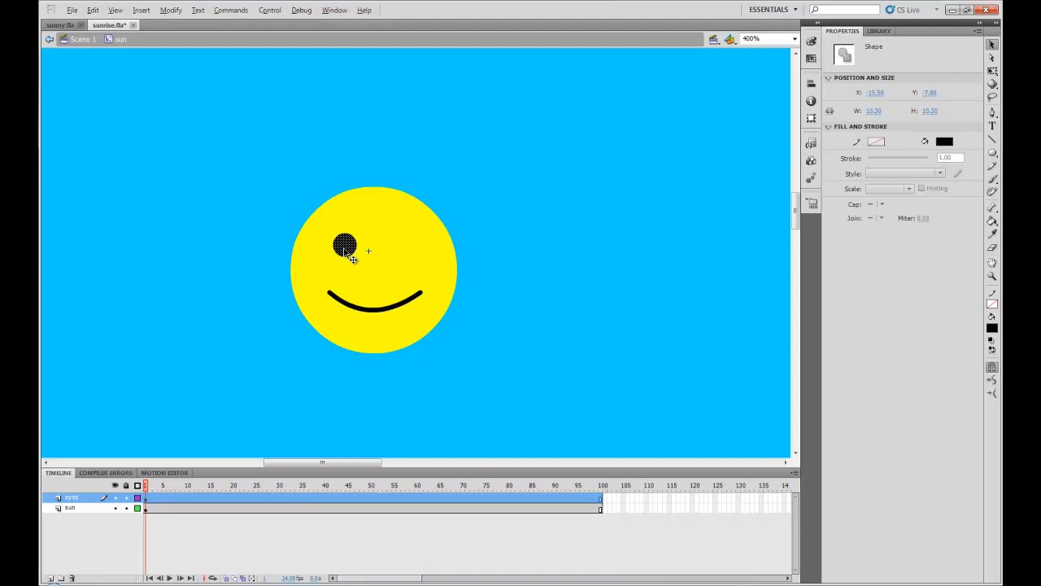
left_click_drag(345, 249, 407, 252)
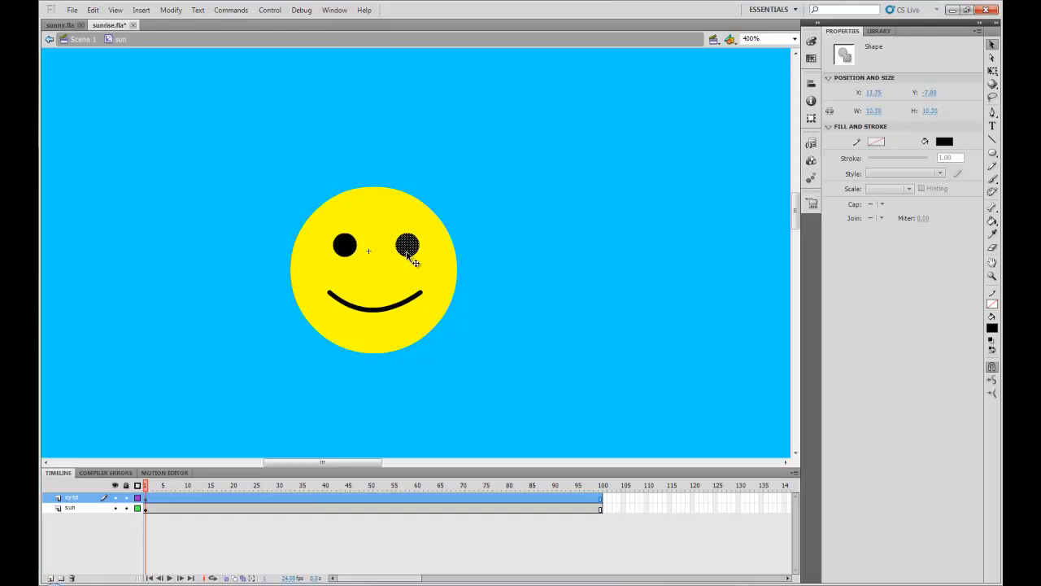
left_click(554, 306)
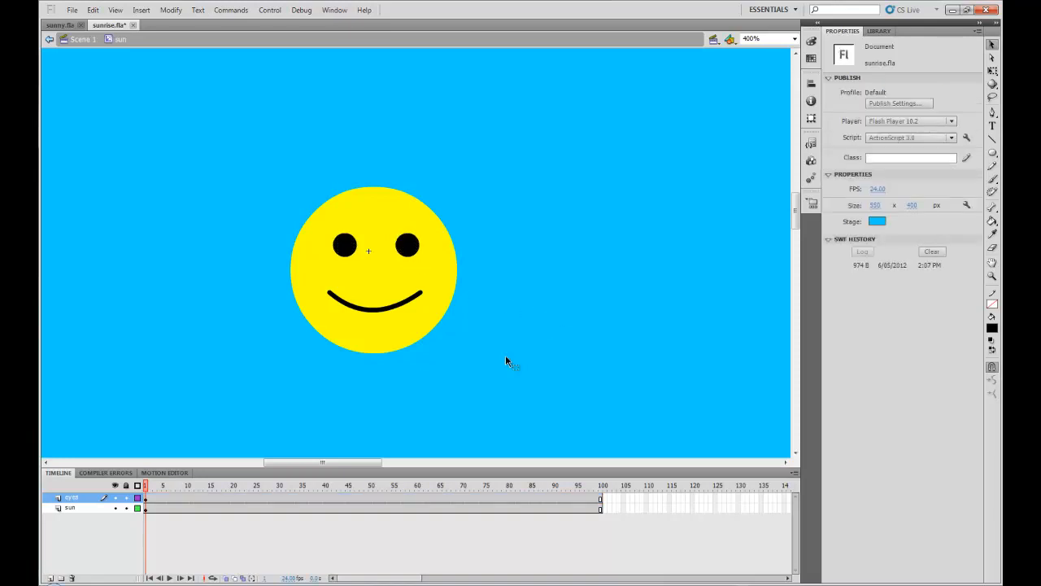
Step: Hide and re-show the sun and eyes layers to check the eyes separately
left_click(115, 507)
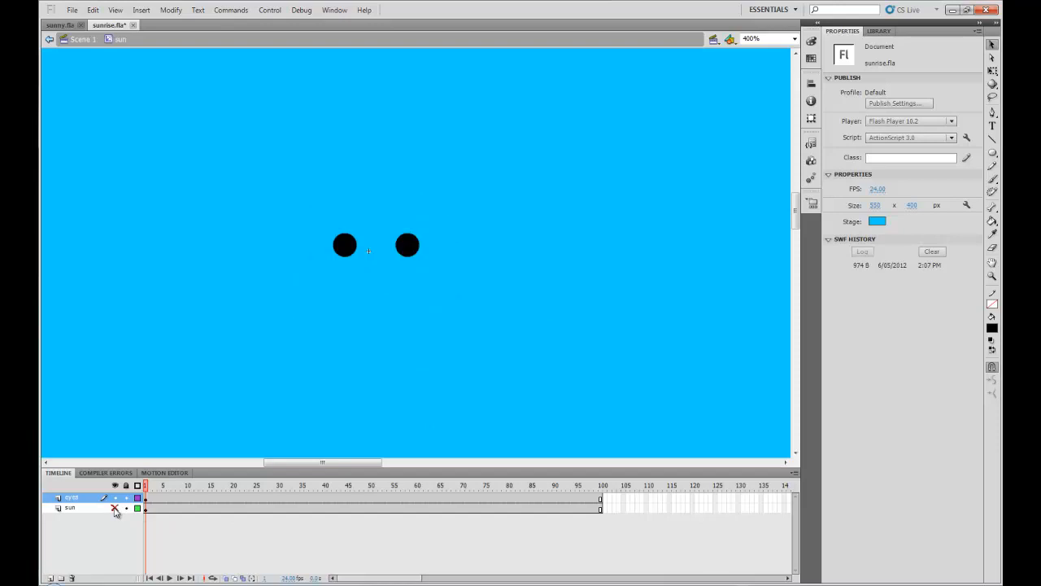
left_click(115, 507)
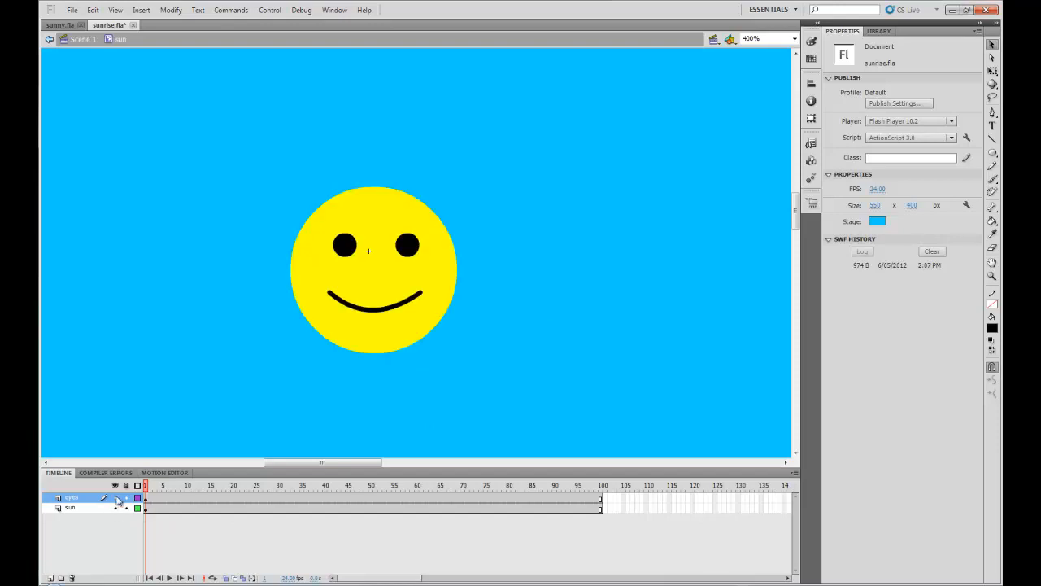
left_click(115, 497)
left_click(115, 497)
Step: Insert keyframes at frames 46, 50 and 54 on the eyes layer
left_click(352, 497)
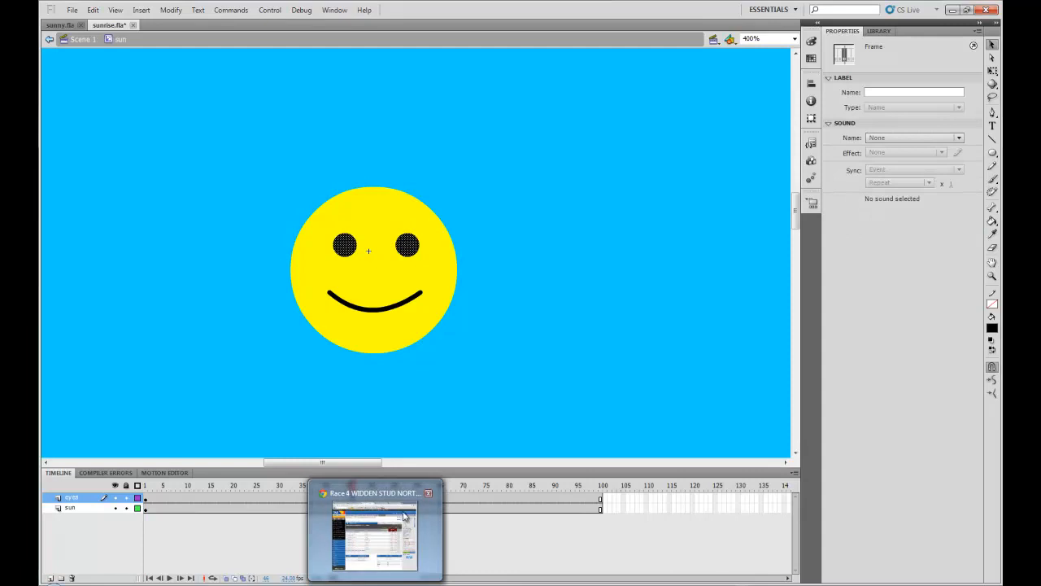
key("F6")
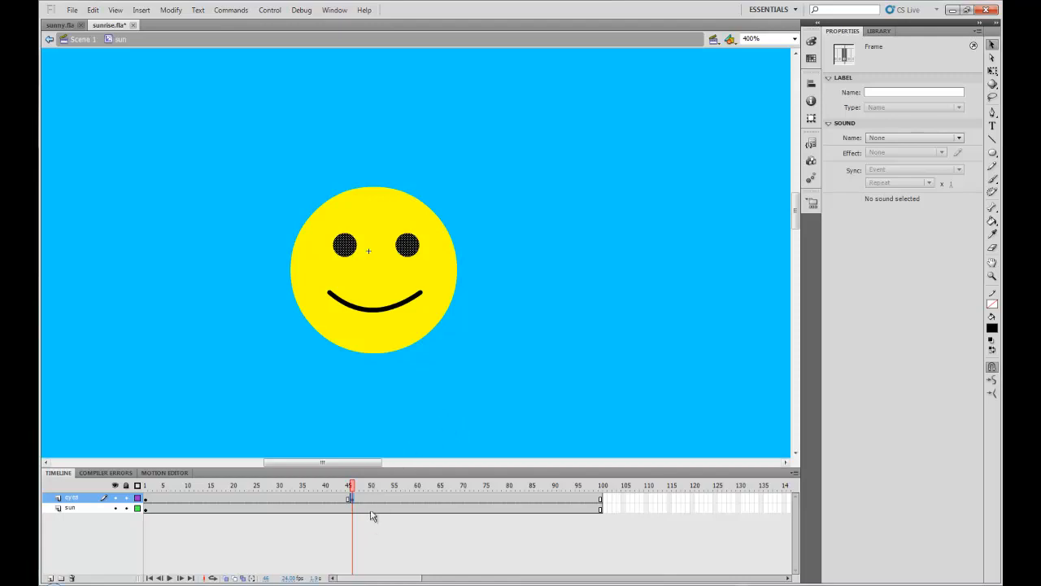
left_click(370, 499)
key("F6")
left_click(393, 500)
key("F6")
left_click(389, 499)
left_click(420, 439)
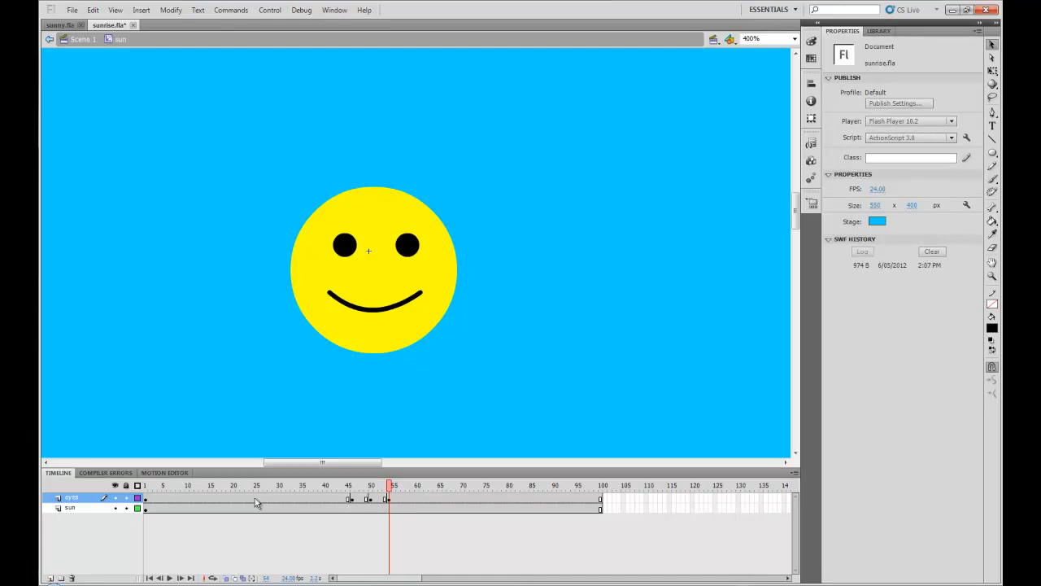
Step: Step through the new keyframes on the eyes layer, ending on frame 50
left_click(156, 500)
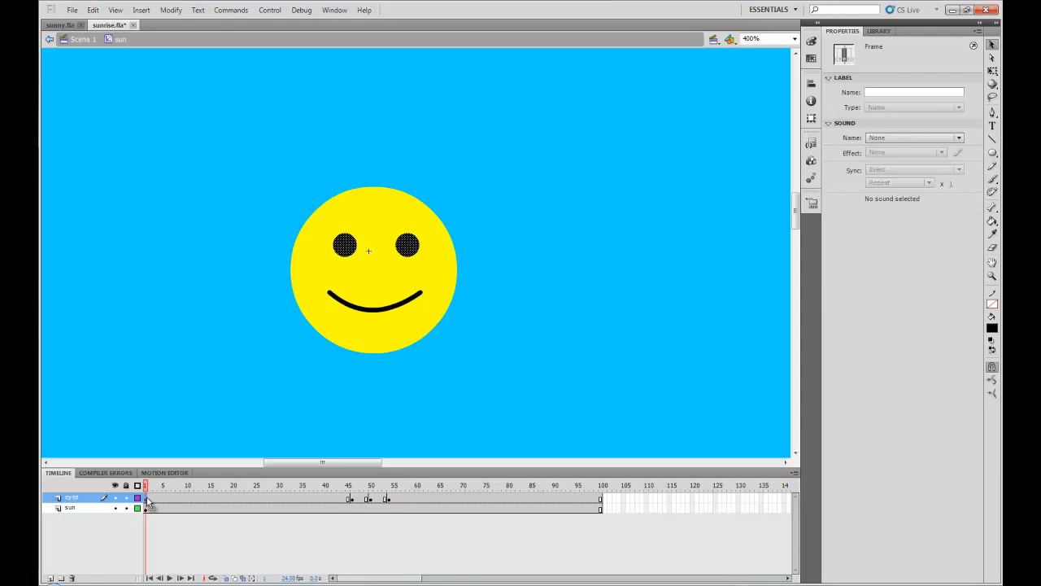
left_click(353, 500)
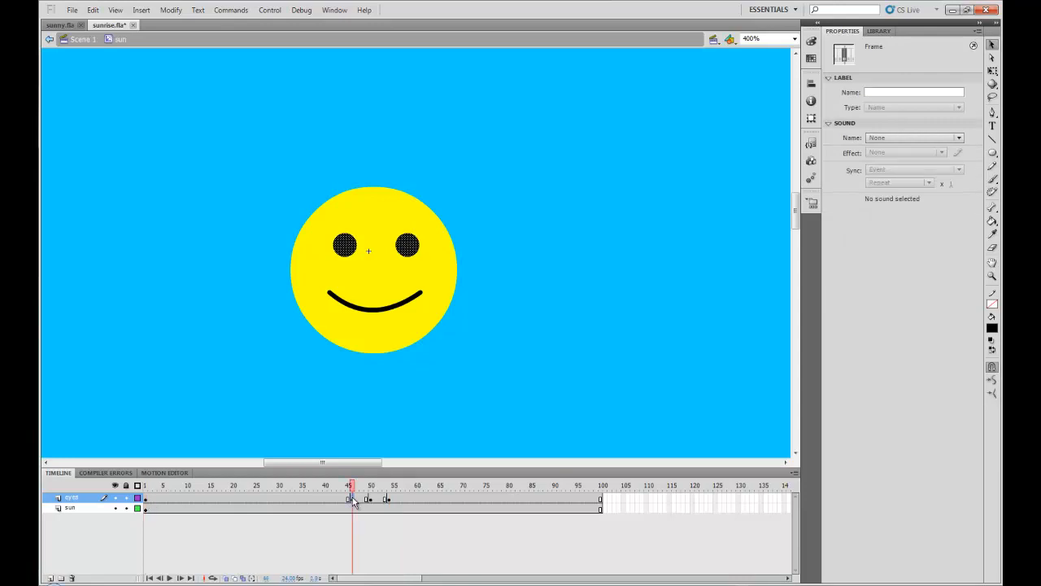
left_click(370, 500)
left_click(388, 499)
left_click(371, 500)
left_click(993, 72)
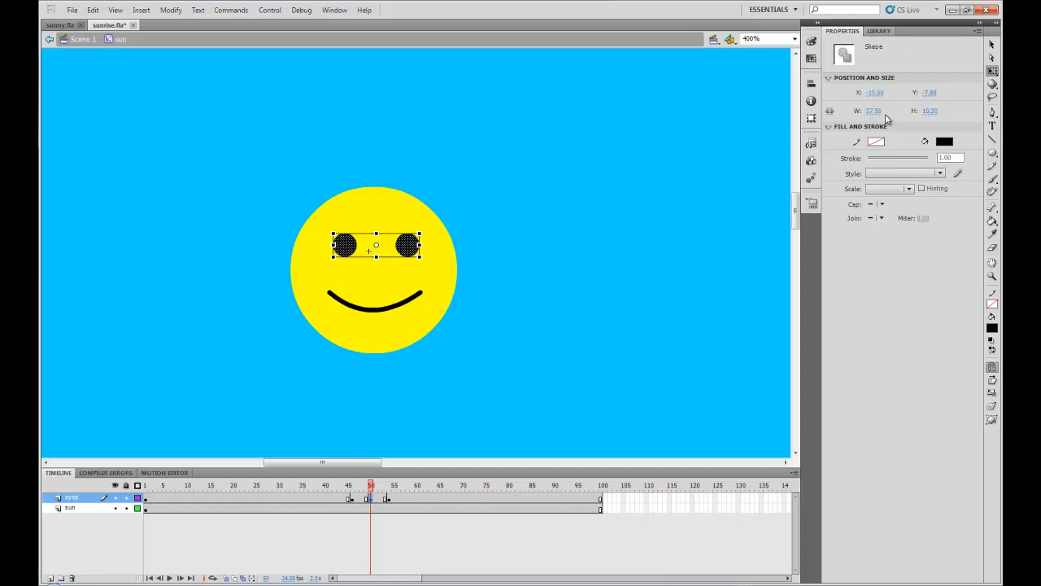
left_click_drag(377, 233, 378, 239)
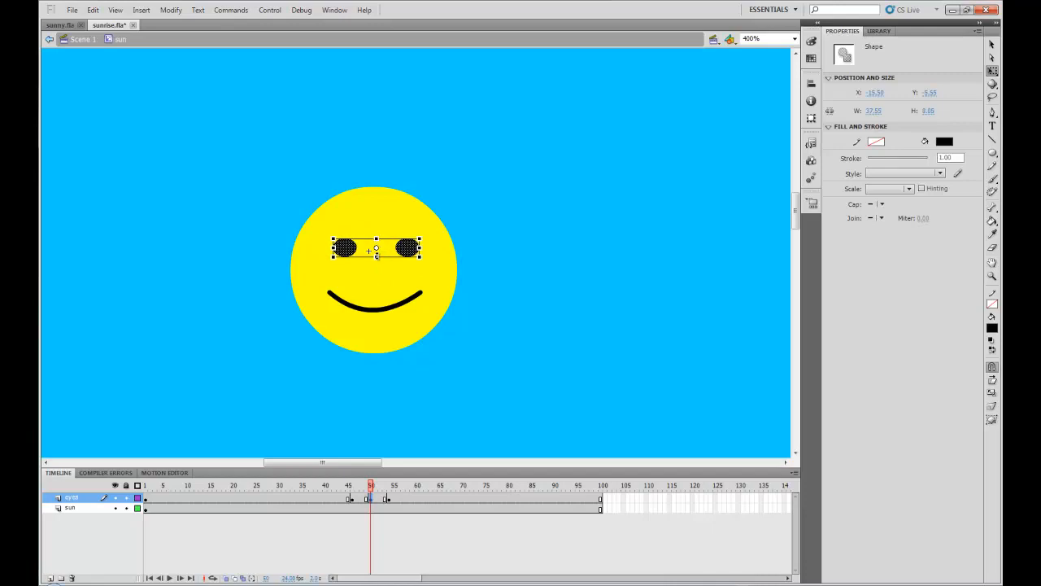
key("ctrl+z")
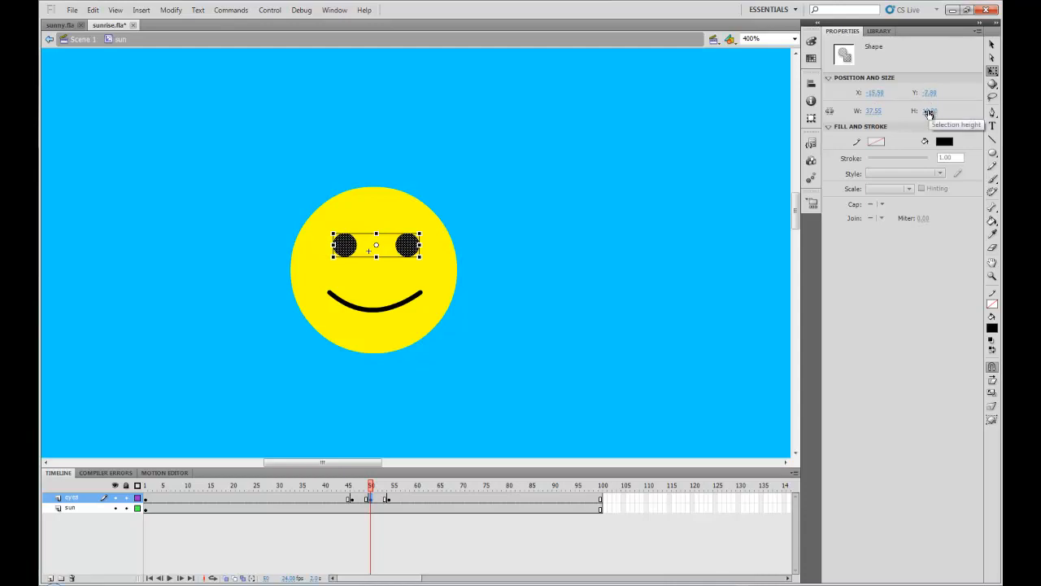
left_click(929, 111)
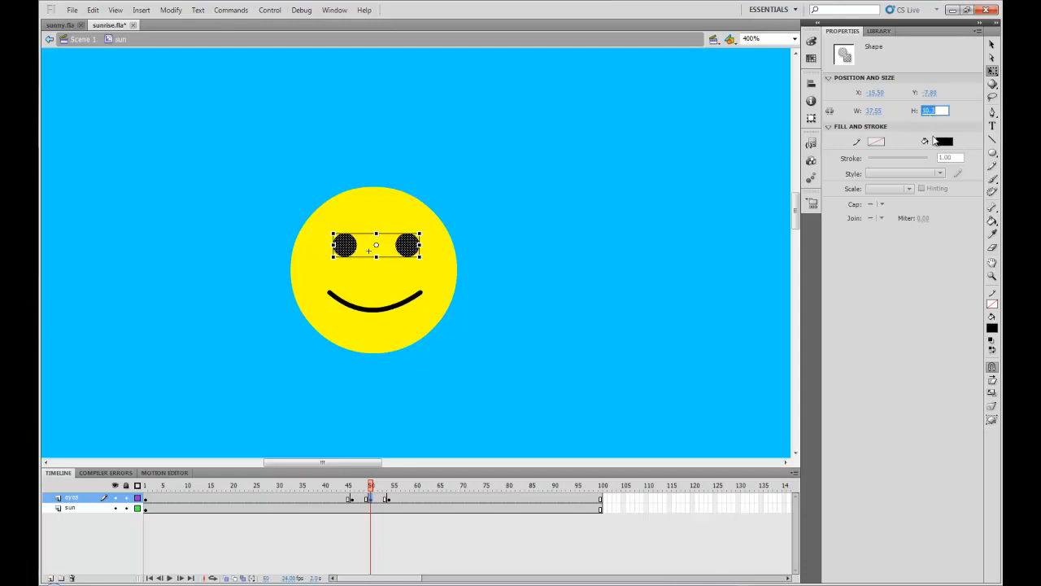
type("1")
key("Return")
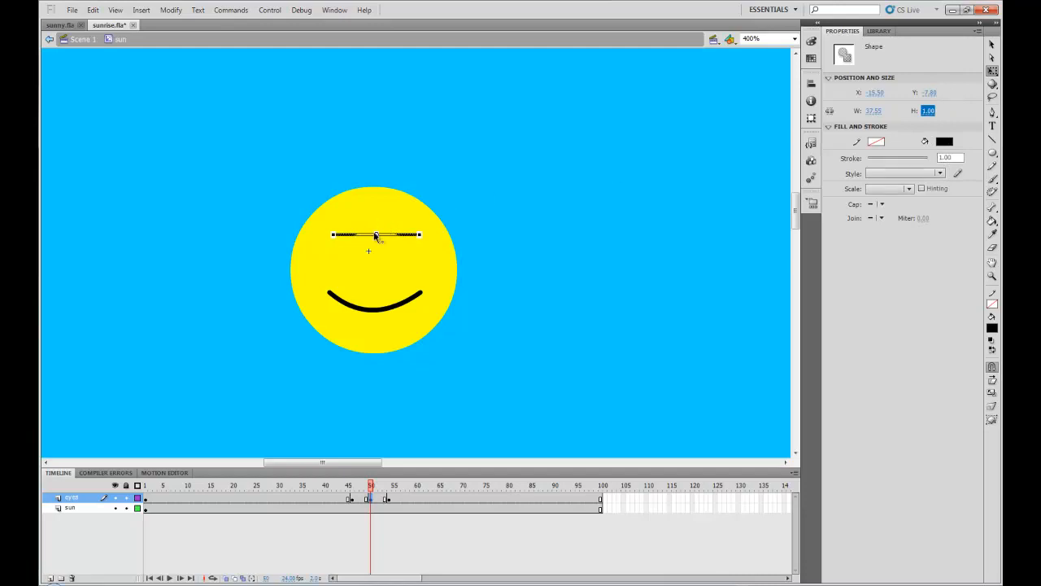
left_click(777, 153)
key("ctrl+z")
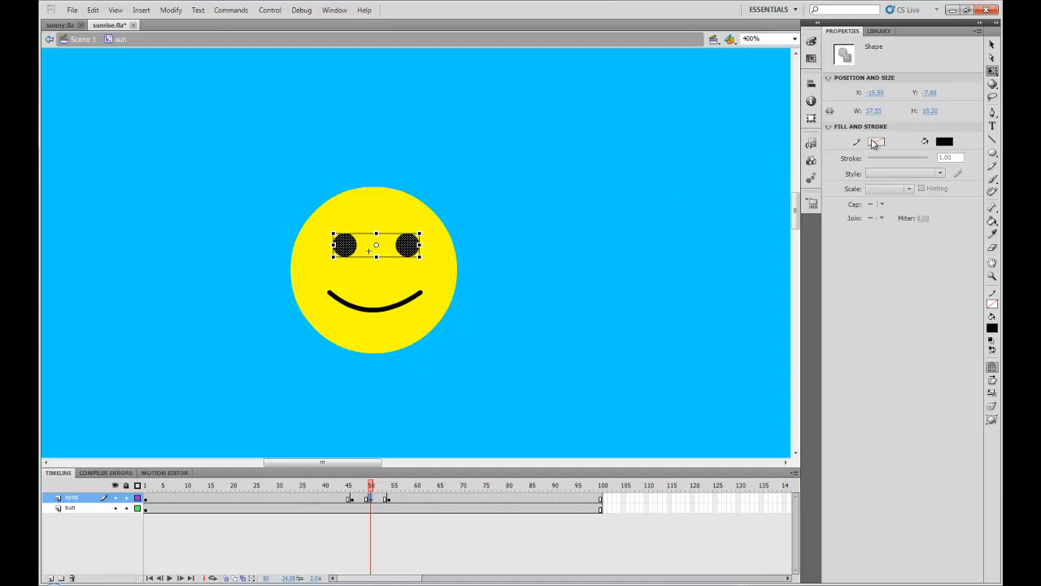
Step: At frame 50, flatten both eyes to a height of 1 and set their Y position to -3.90
left_click(929, 111)
type("1")
left_click(935, 94)
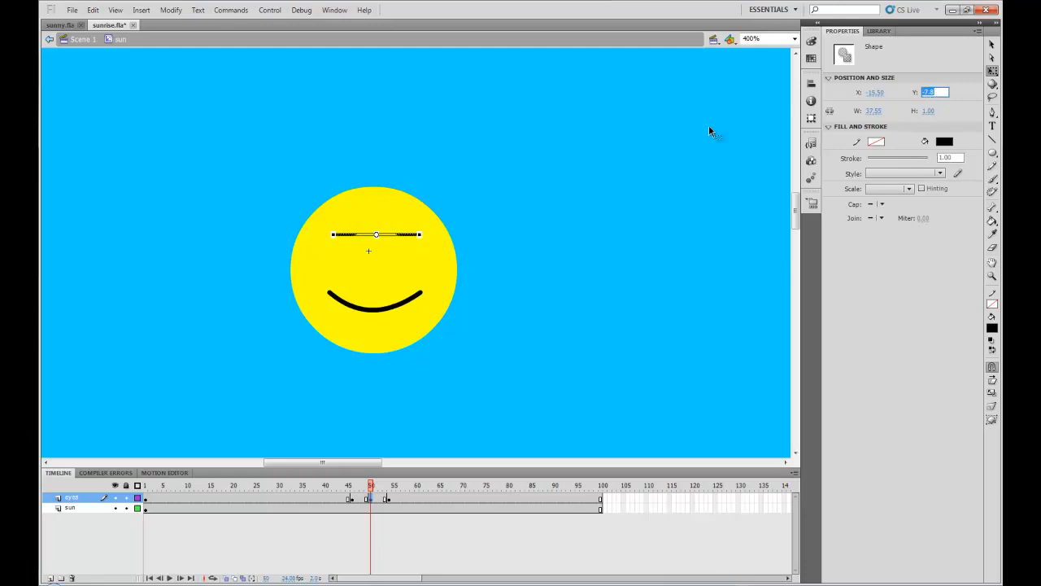
left_click(966, 112)
left_click_drag(923, 95, 926, 96)
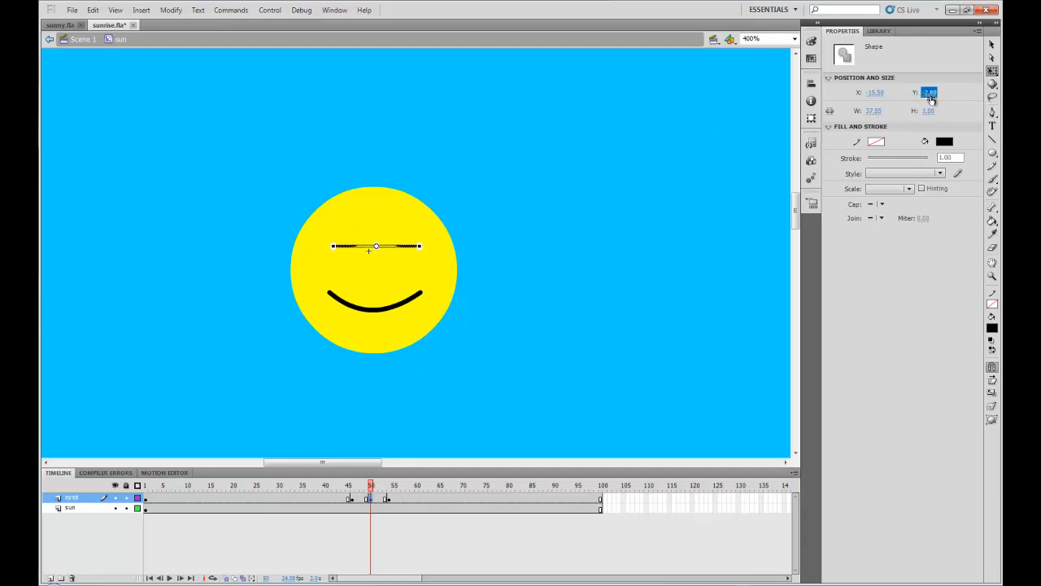
left_click_drag(924, 95, 922, 92)
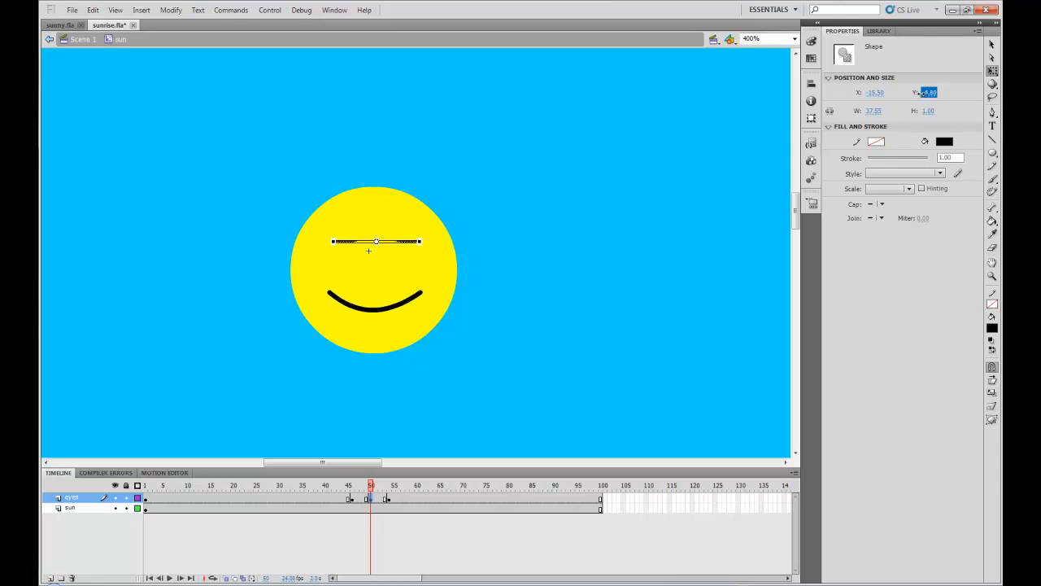
left_click(936, 95)
type("-3.90")
key("Return")
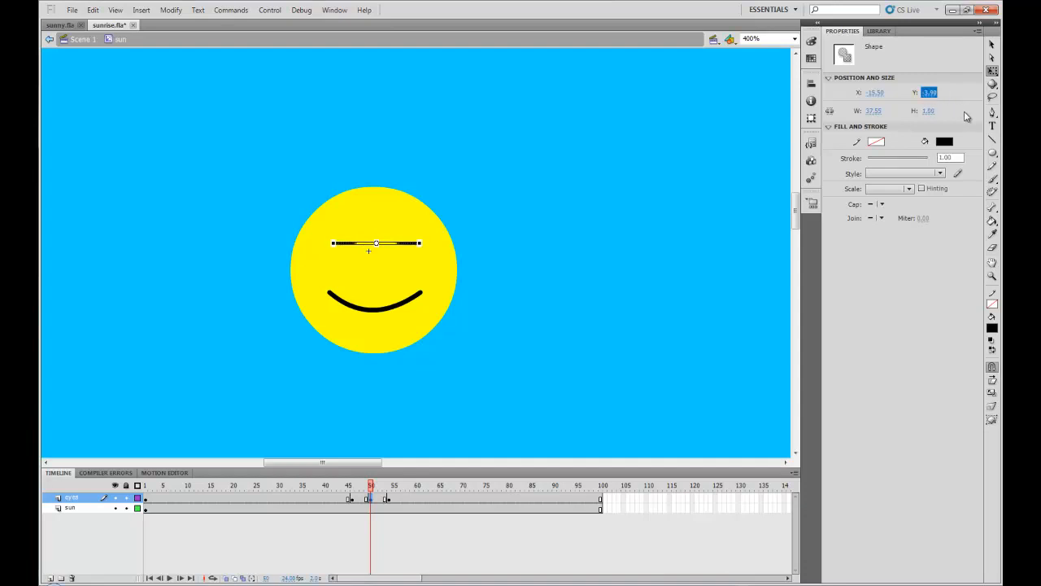
Step: Create classic tweens on the eyes layer from frame 46 to 50 and from frame 50 to 54
left_click(351, 498)
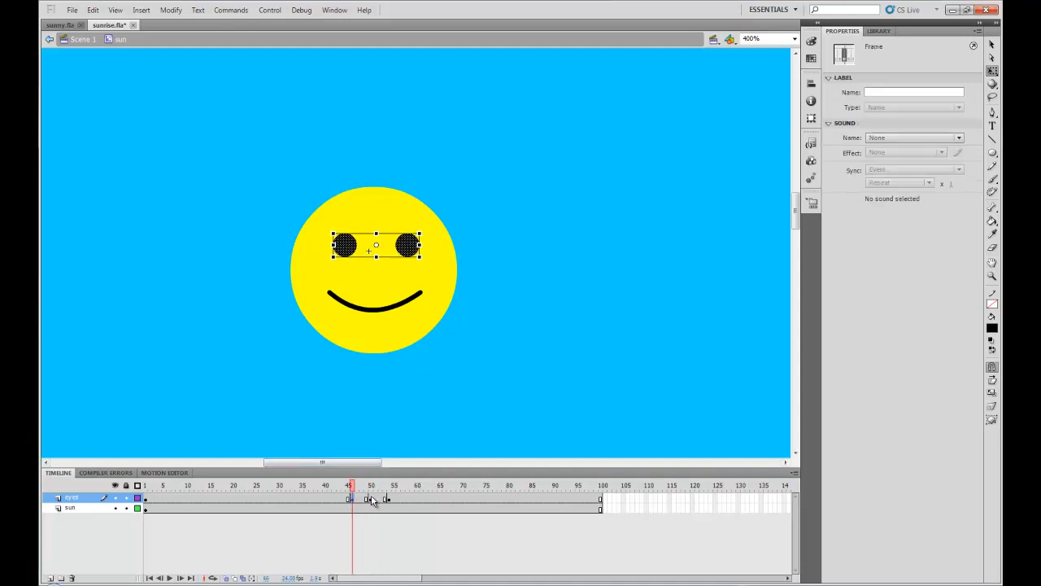
left_click(371, 499)
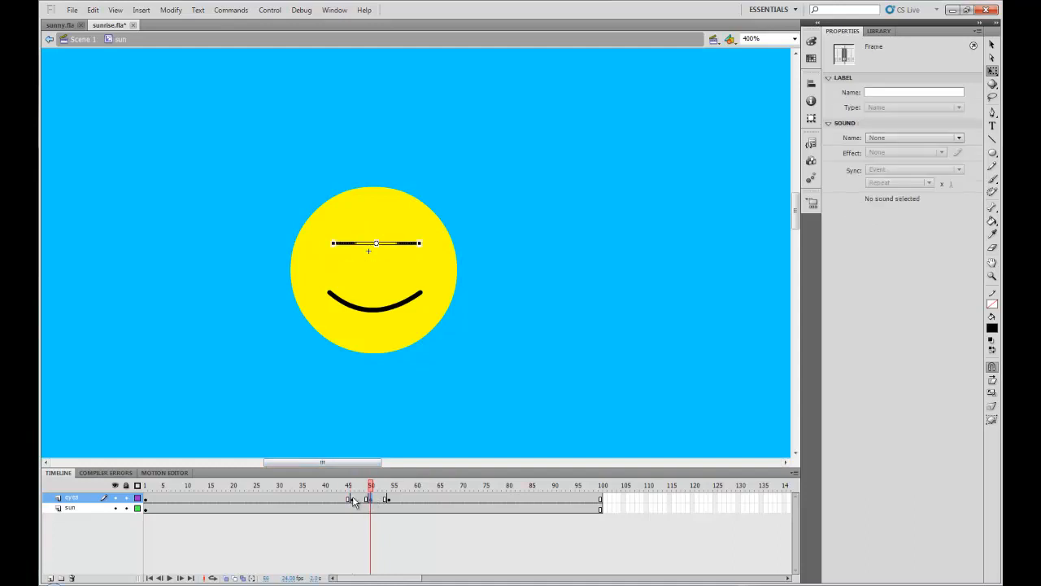
left_click(352, 498)
left_click(371, 499)
right_click(362, 499)
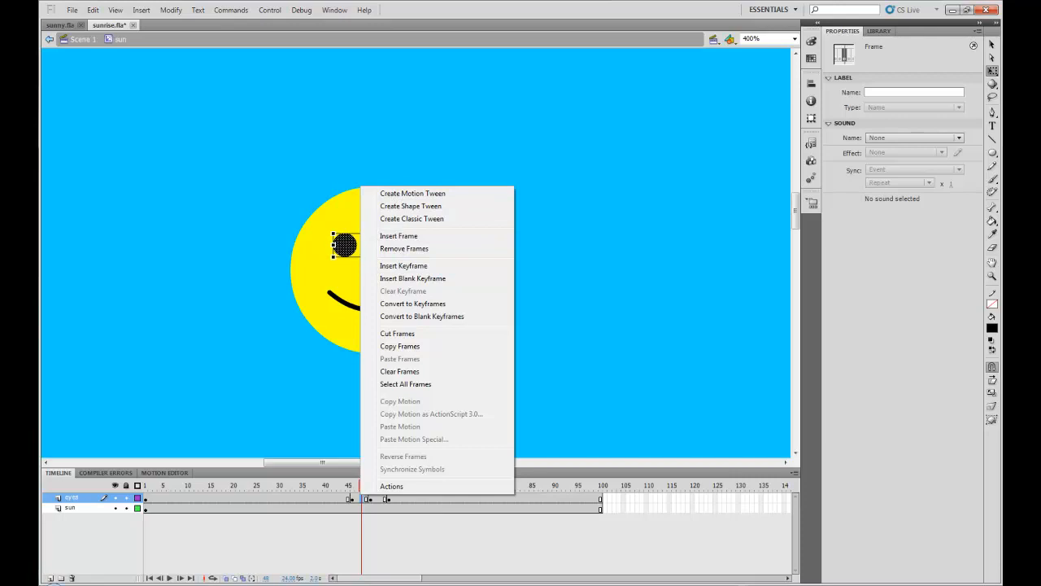
key("Escape")
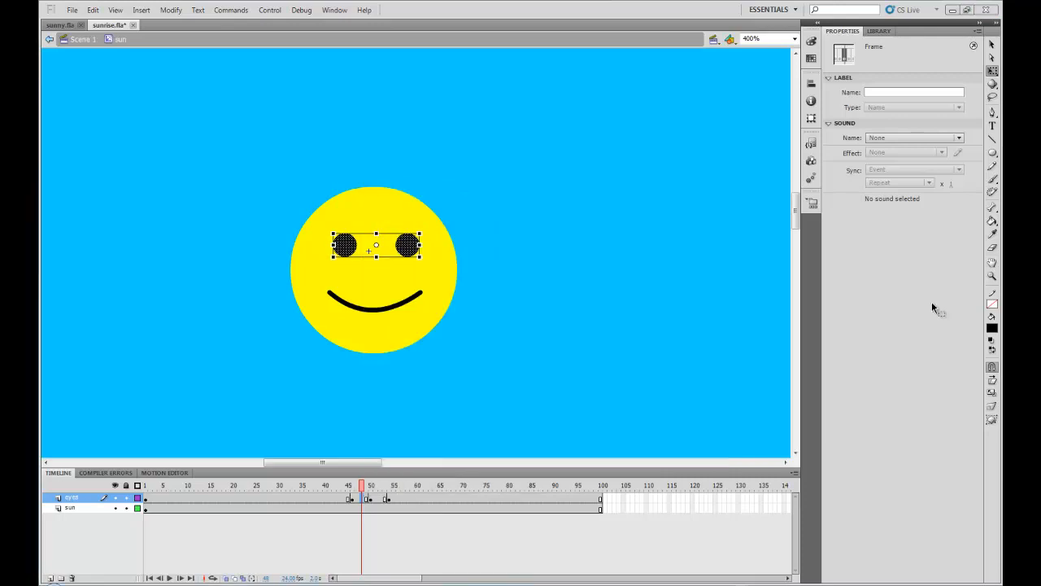
right_click(358, 498)
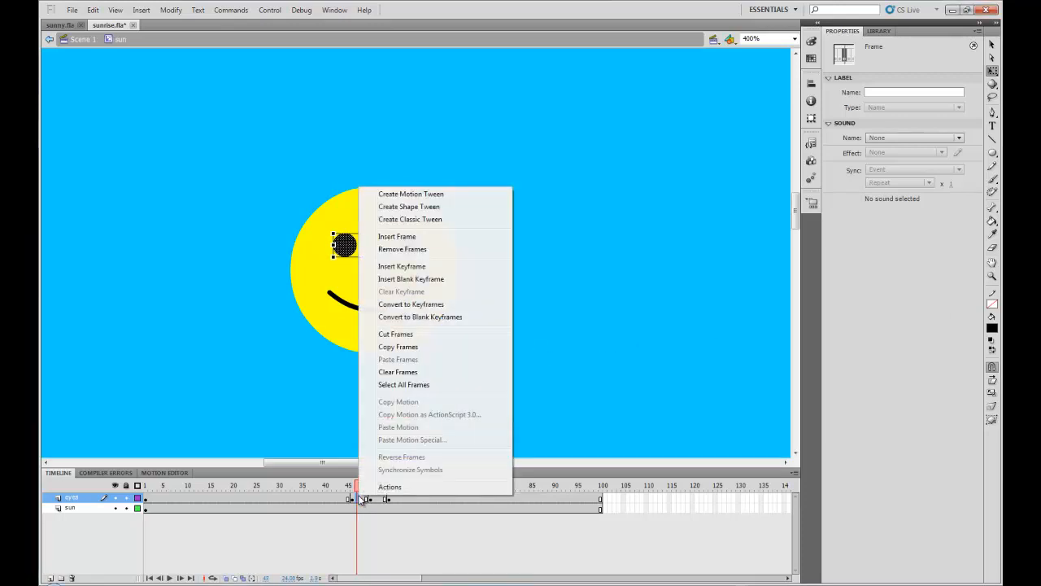
left_click(409, 220)
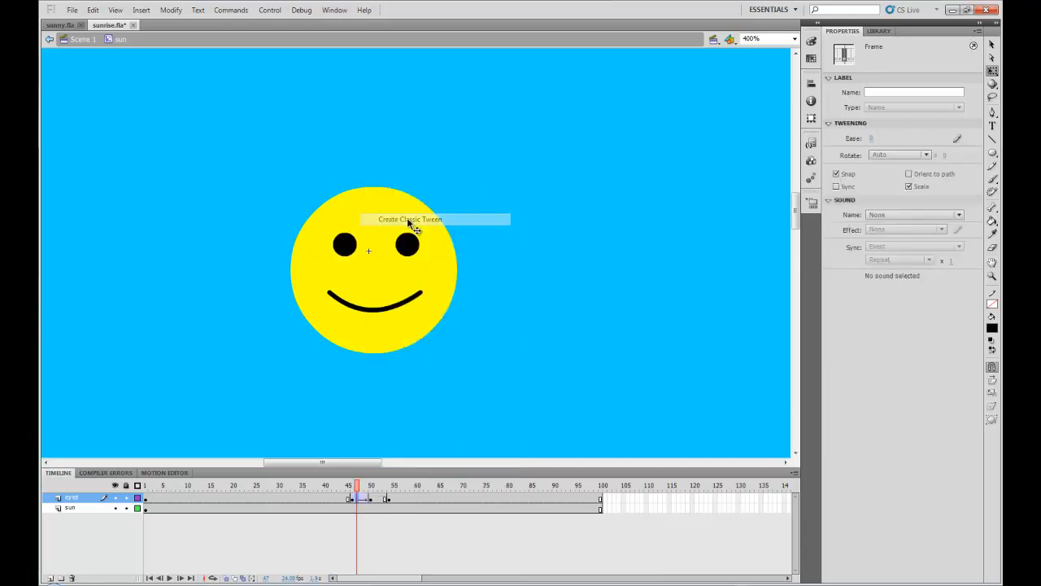
right_click(380, 498)
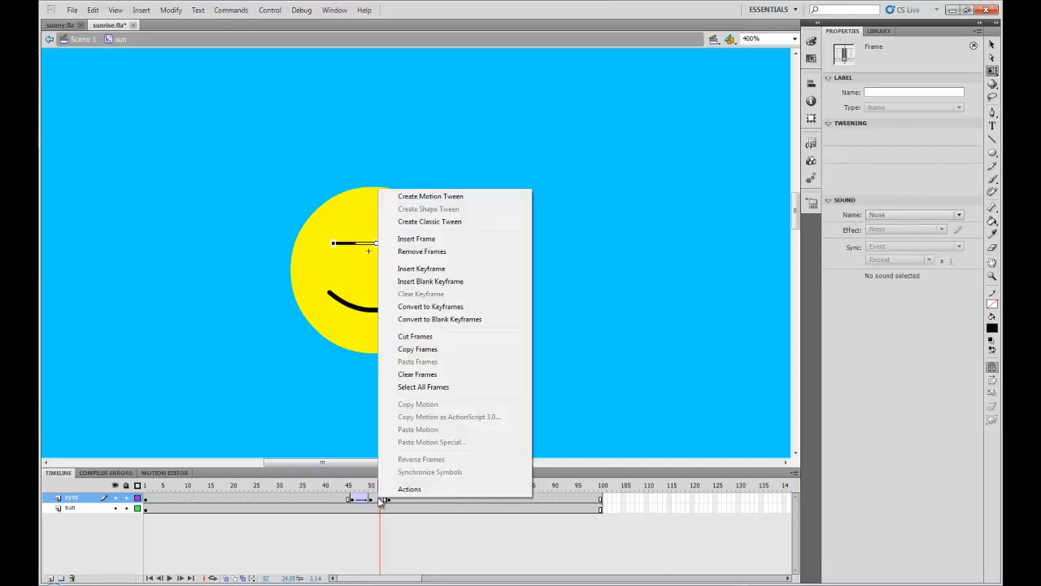
left_click(411, 221)
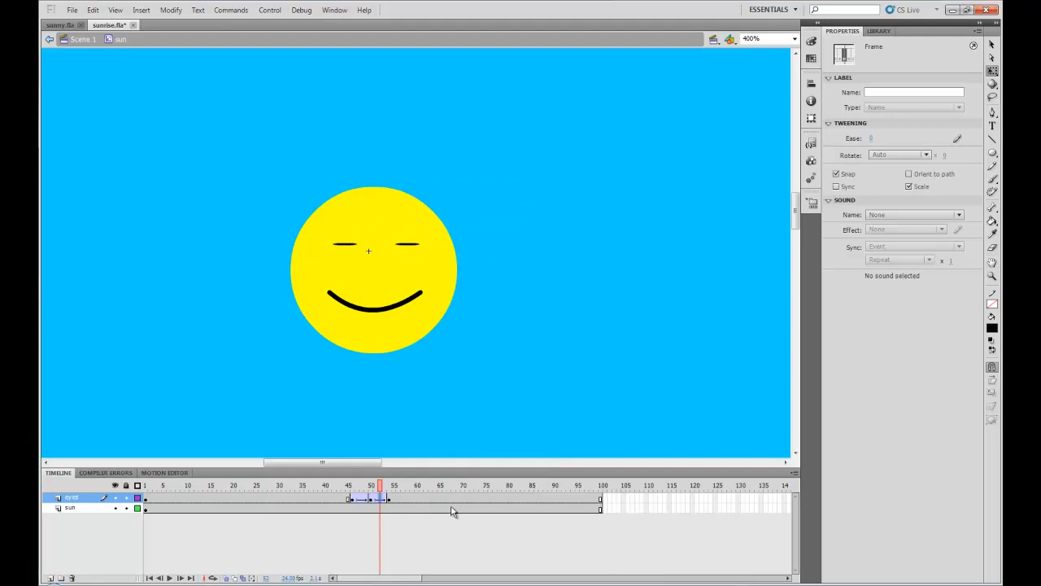
Step: Play the timeline from before frame 46 and step through the keyframes to preview the blink
left_click(302, 487)
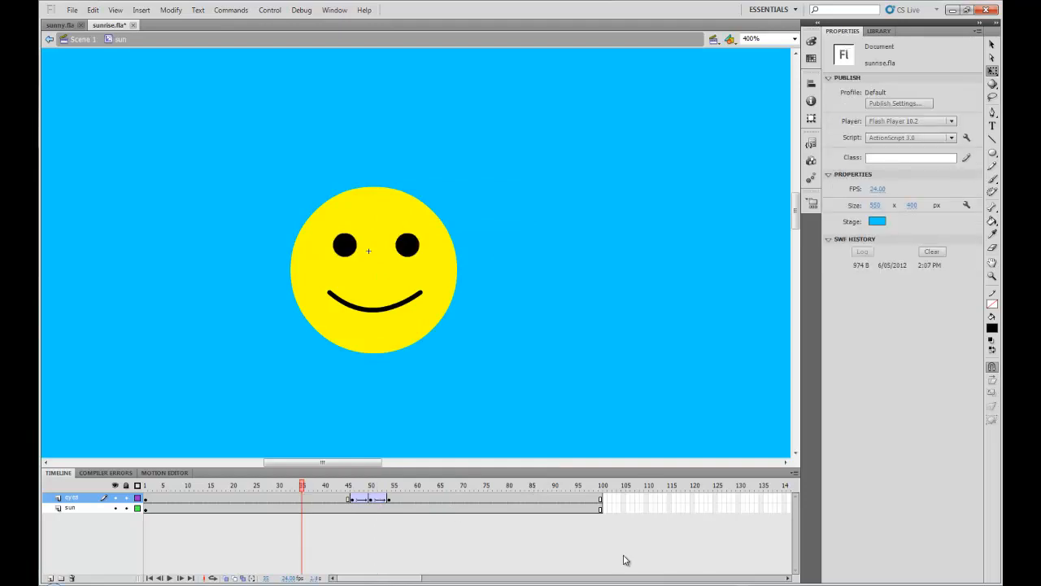
key("Return")
left_click(277, 487)
key("Return")
left_click(371, 498)
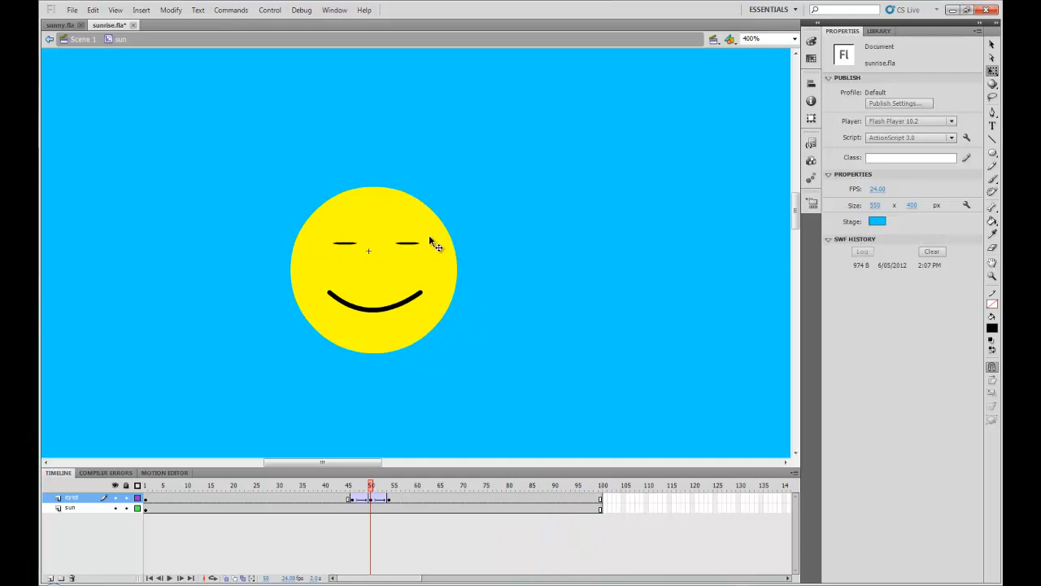
left_click(405, 244)
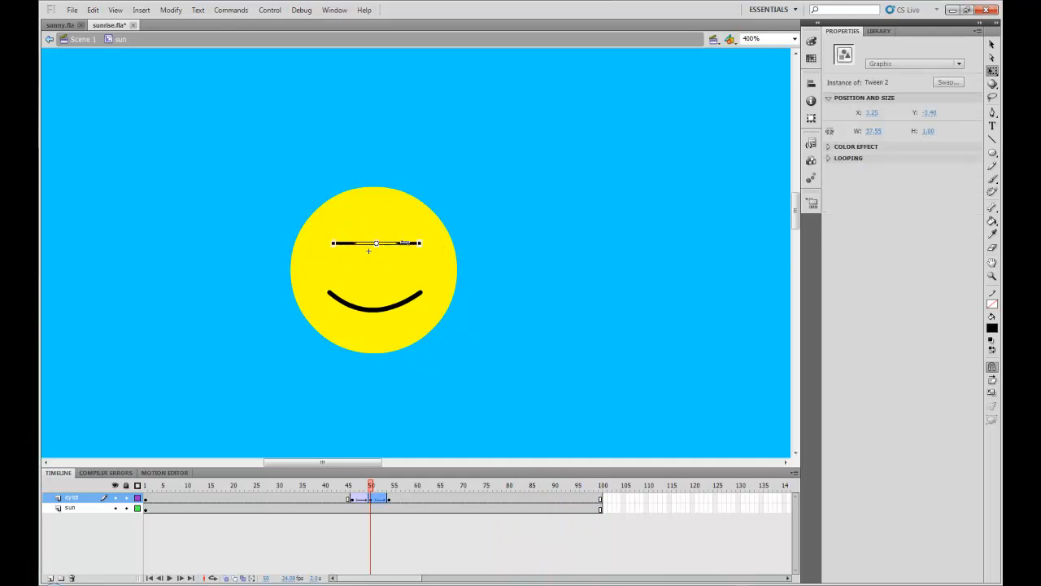
key("Down")
left_click(271, 485)
key("Return")
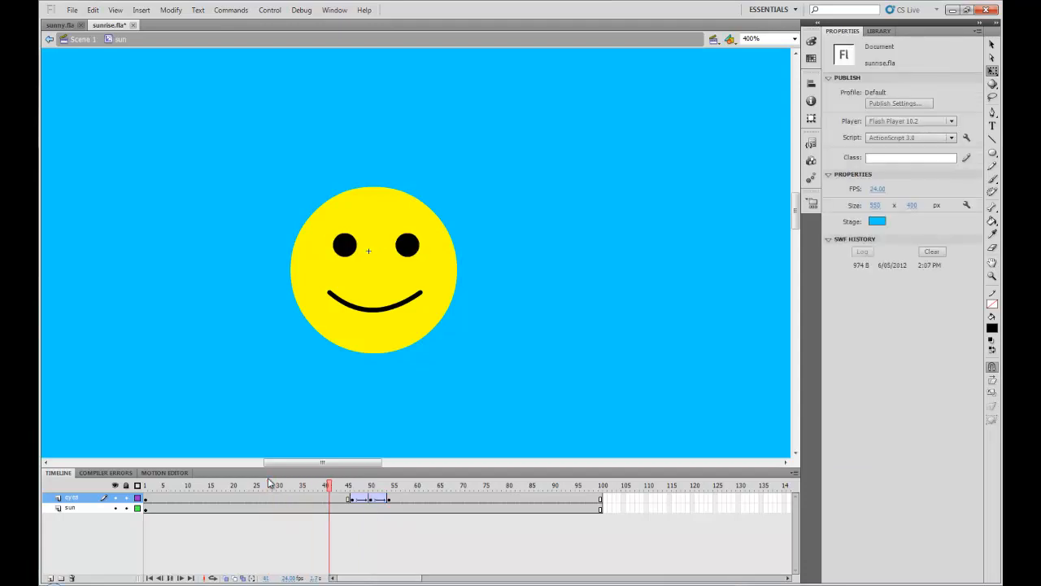
left_click(352, 498)
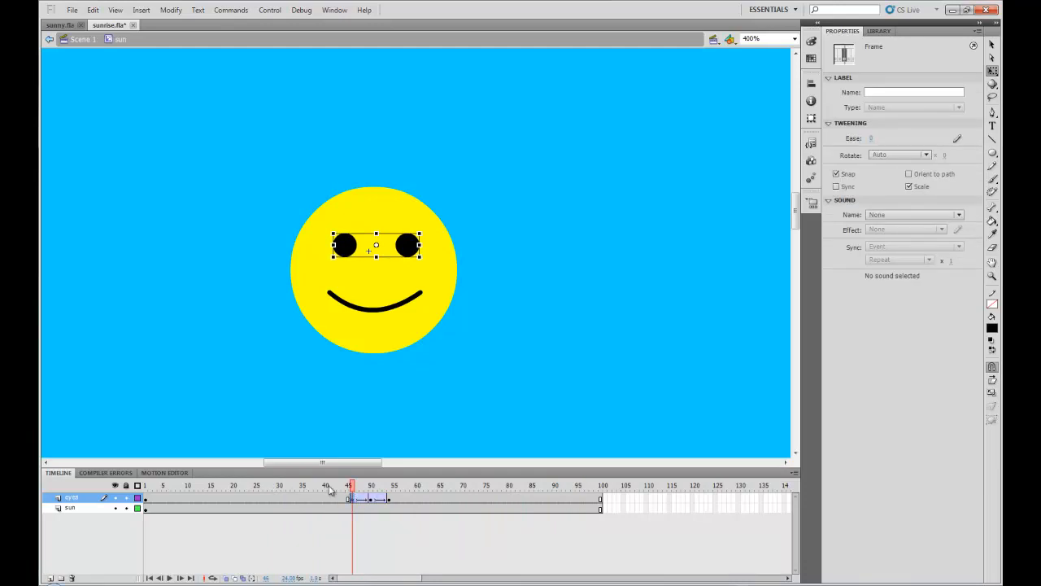
left_click(330, 487)
left_click(353, 487)
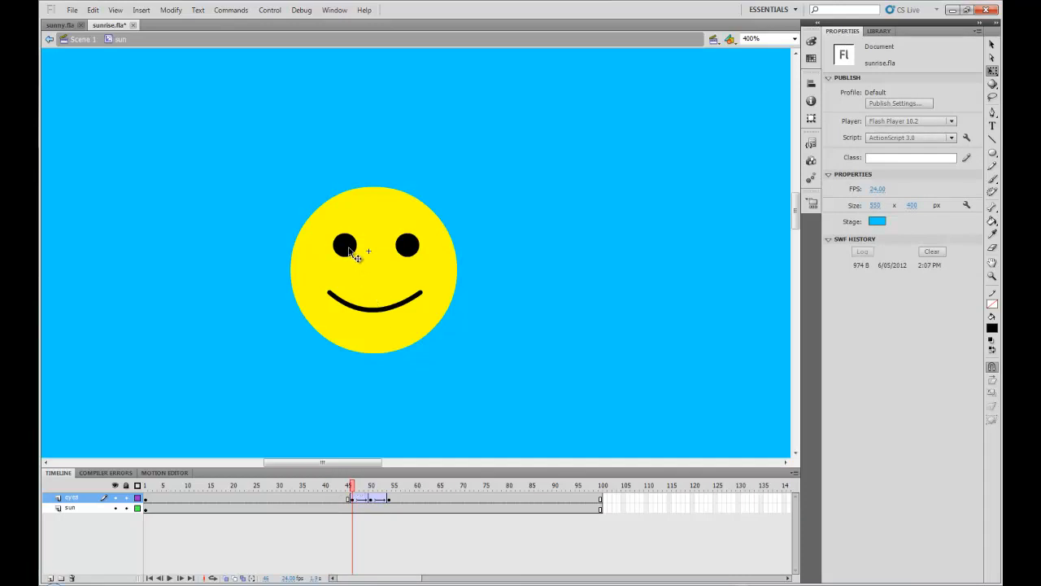
left_click(372, 498)
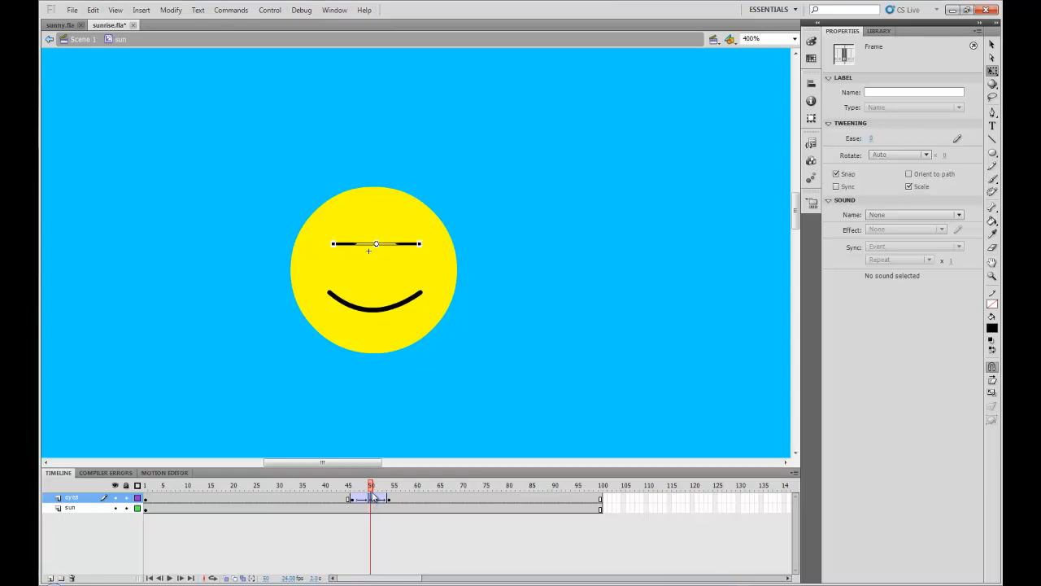
left_click(330, 487)
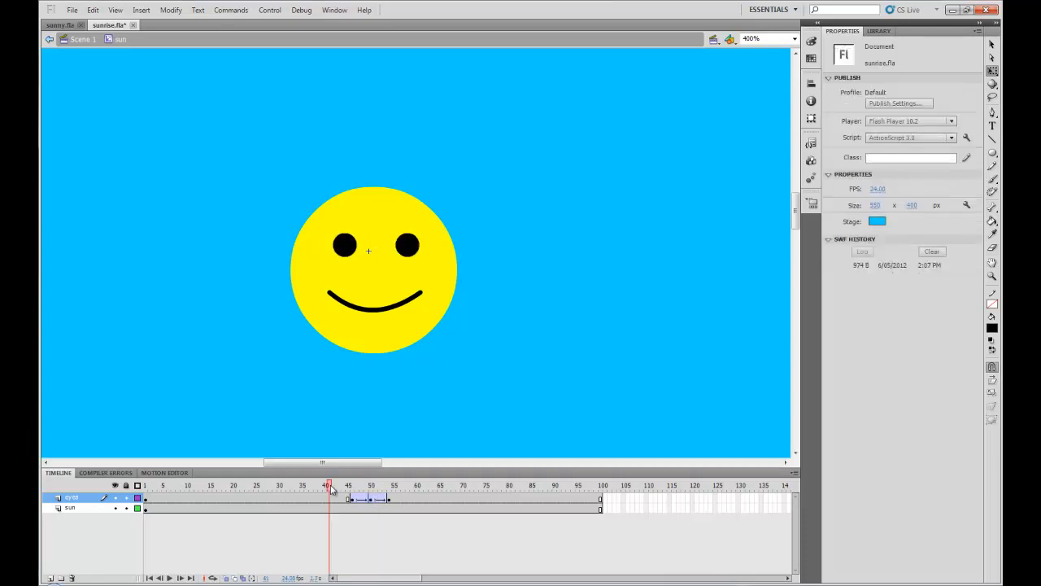
Step: Play the sun movie clip's timeline to preview the blink
key("Return")
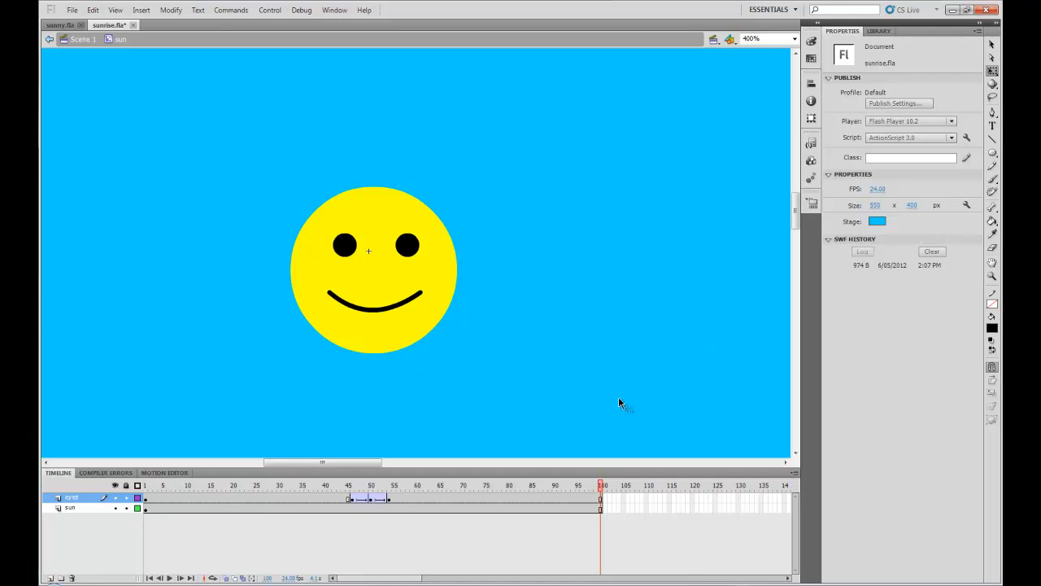
key("Return")
Step: Return to Scene 1 and save the file
left_click(79, 41)
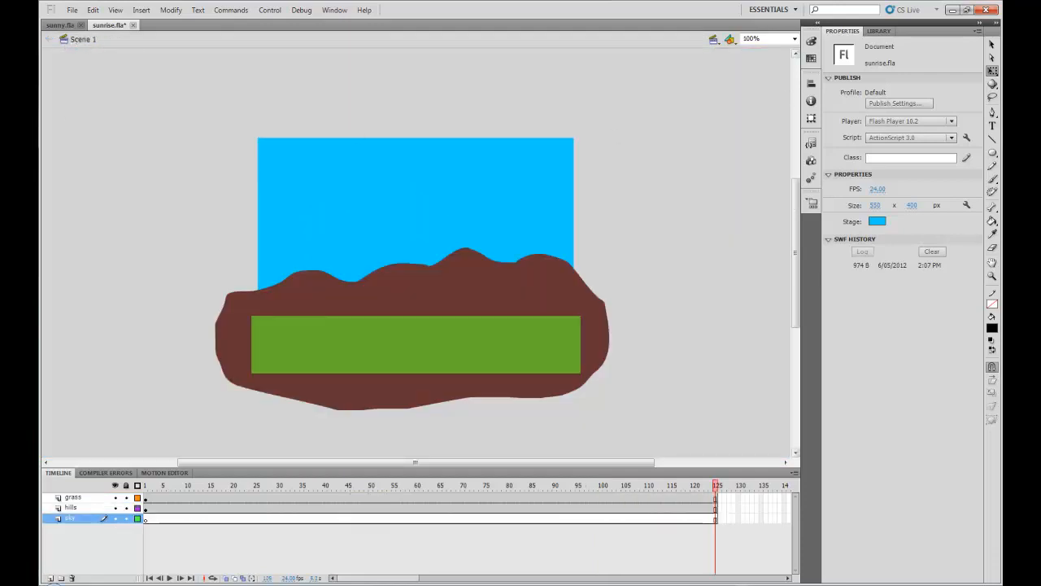
key("ctrl+s")
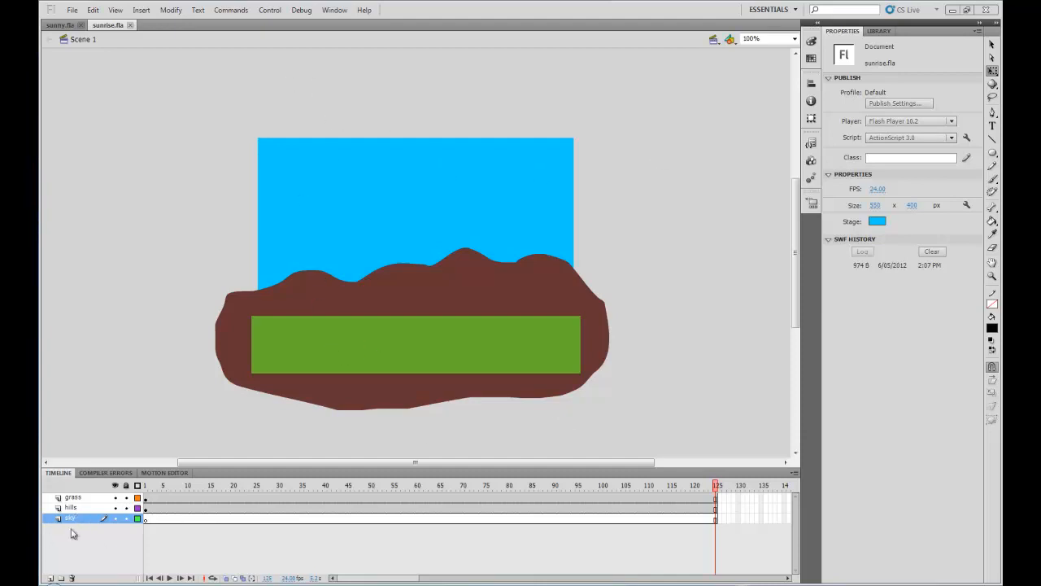
Step: Add a new layer at the top of the layer stack and name it sun
left_click(50, 578)
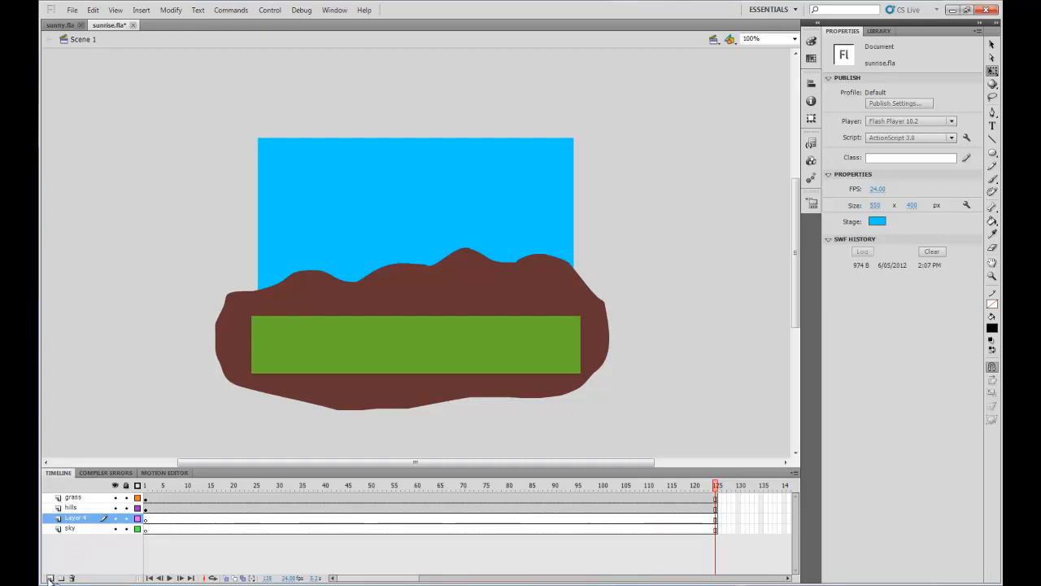
left_click_drag(67, 520, 69, 500)
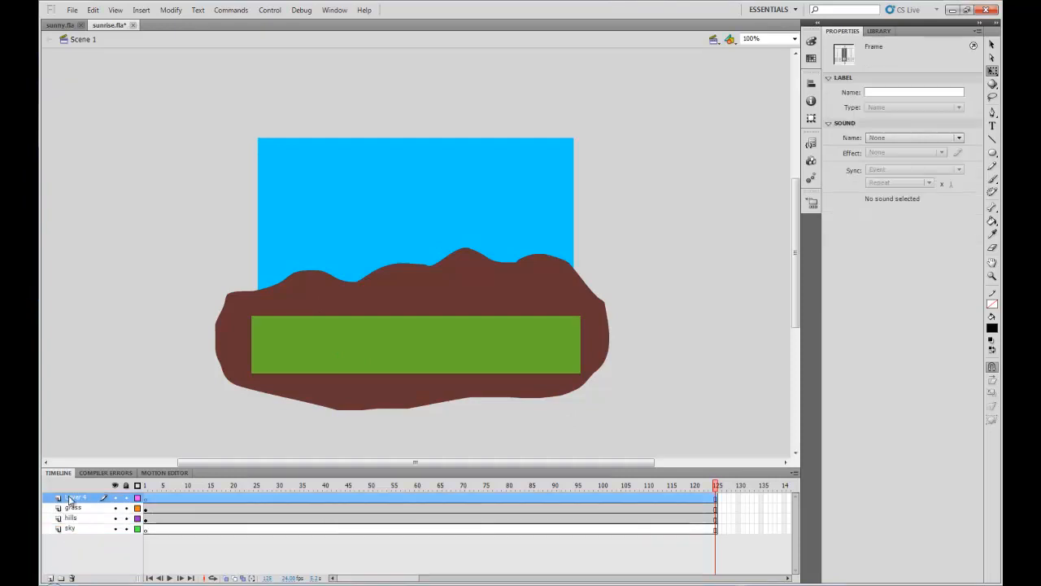
double_click(71, 498)
type("sun")
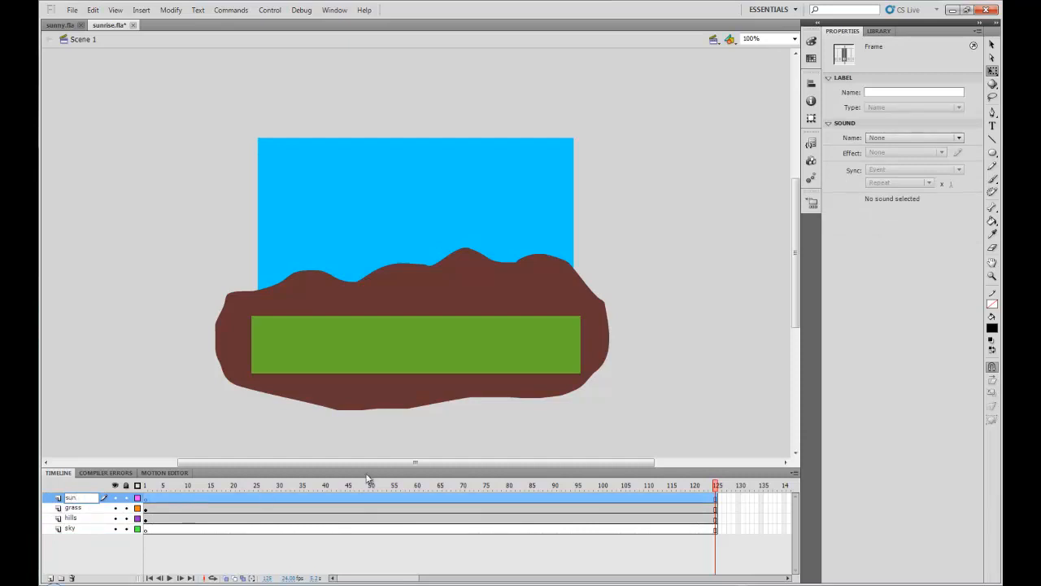
left_click(402, 461)
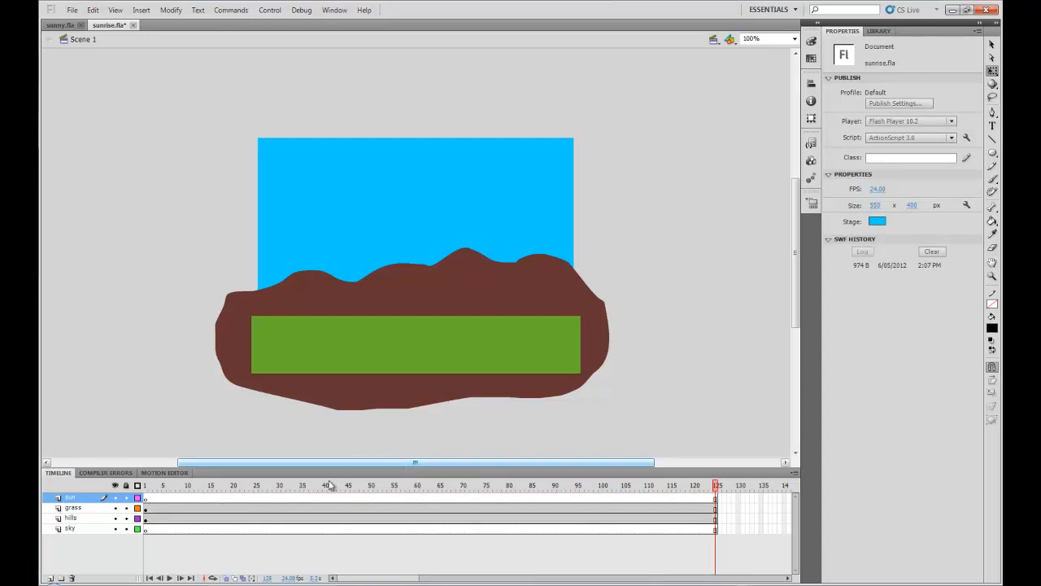
Step: Try adding a blank keyframe at frame 30 and placing the sun movie clip from the Library onto the grass at frame 1
left_click(279, 502)
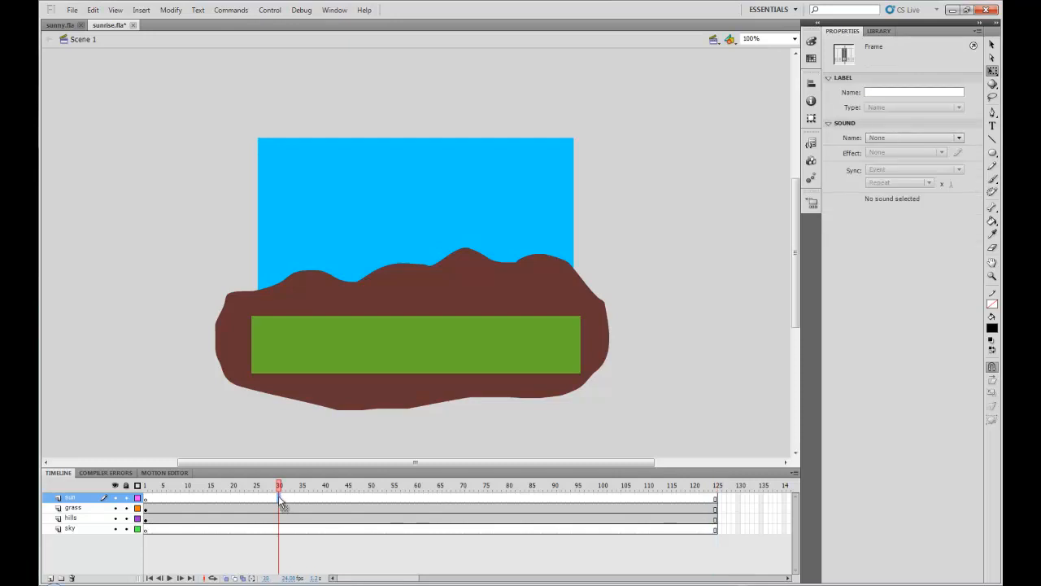
key("F5")
left_click(146, 498)
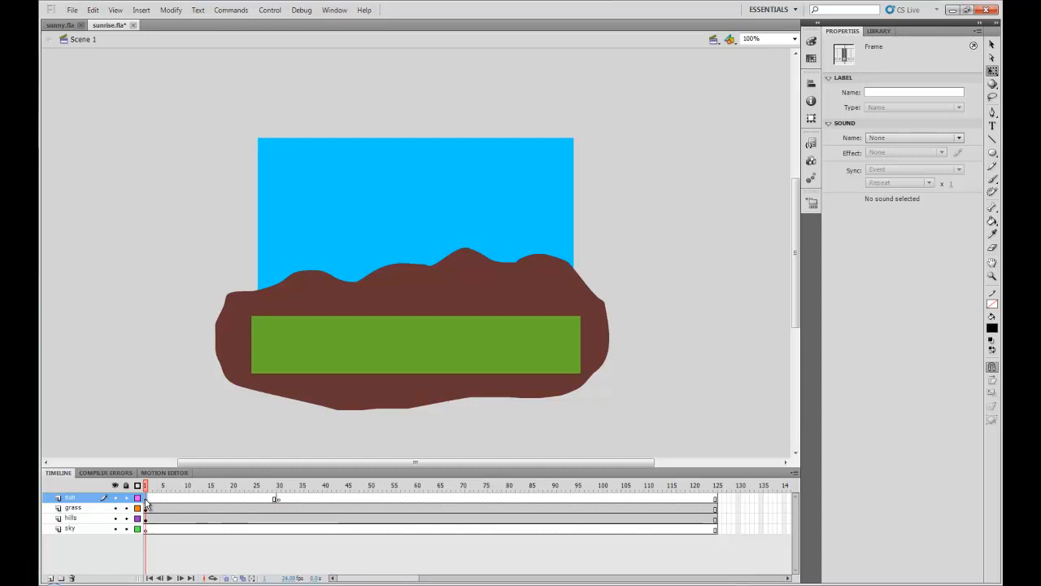
left_click(880, 31)
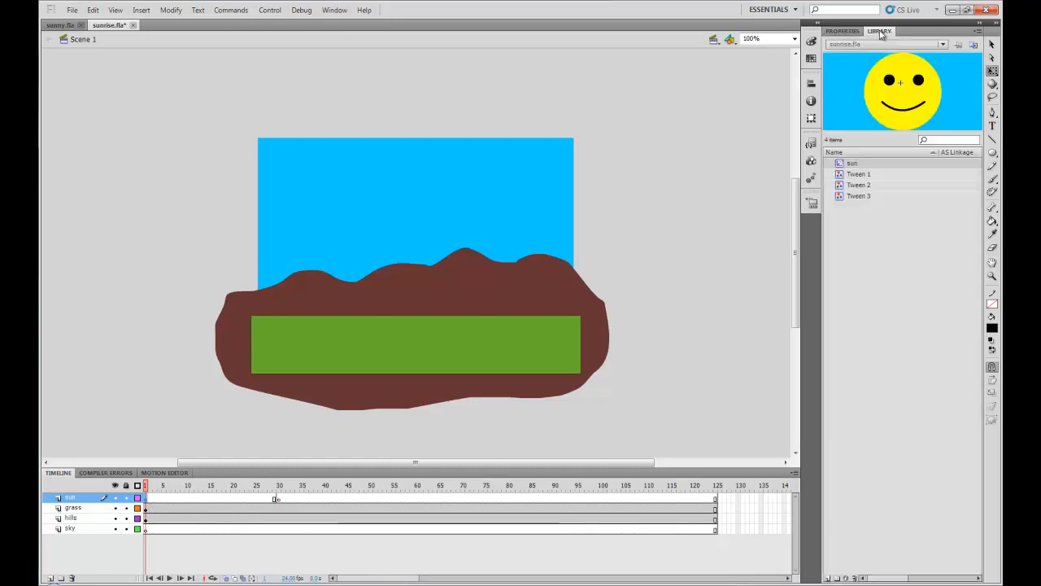
left_click_drag(842, 163, 418, 351)
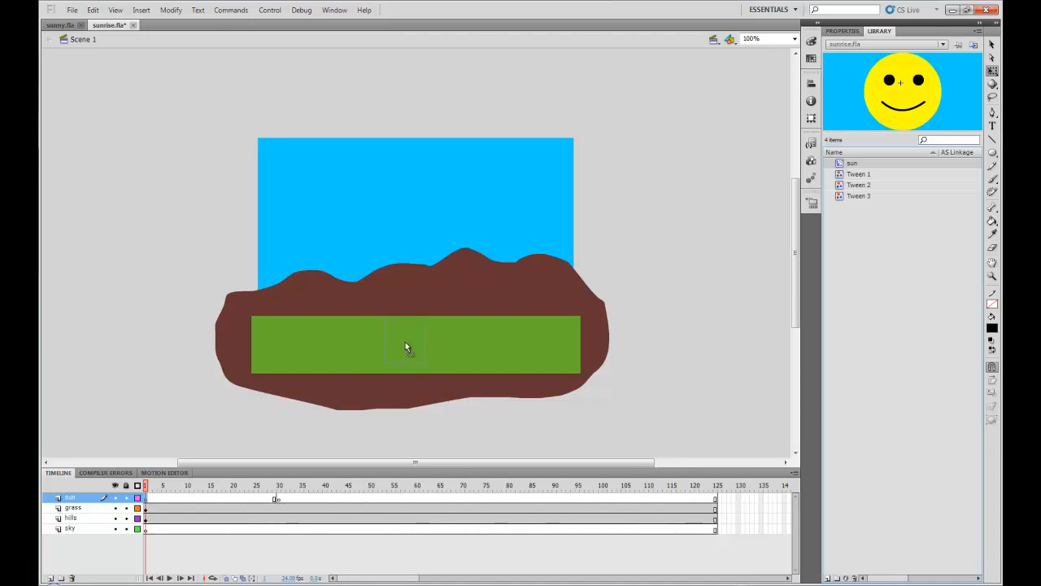
left_click_drag(408, 344, 408, 344)
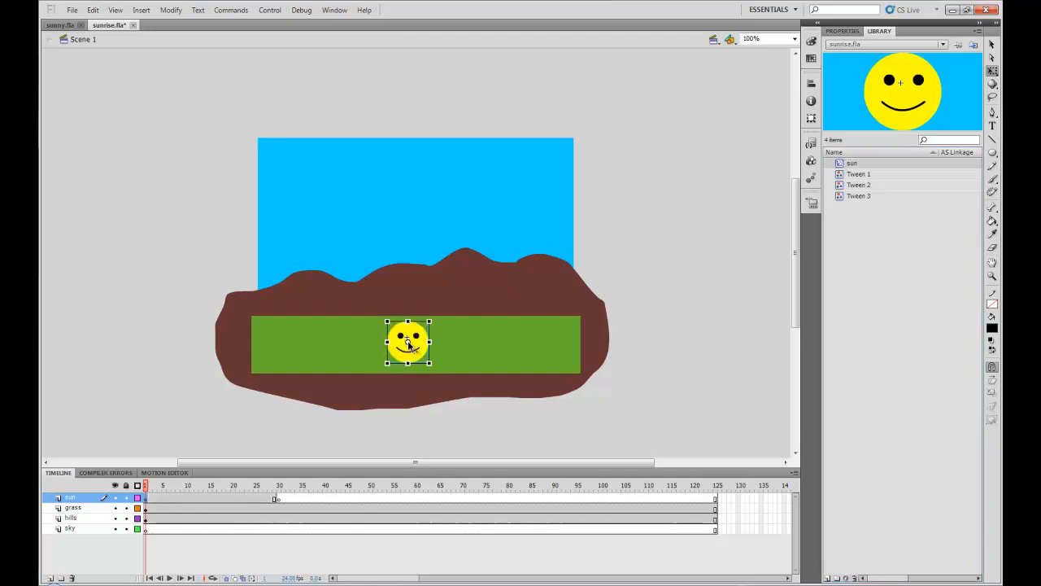
left_click(682, 373)
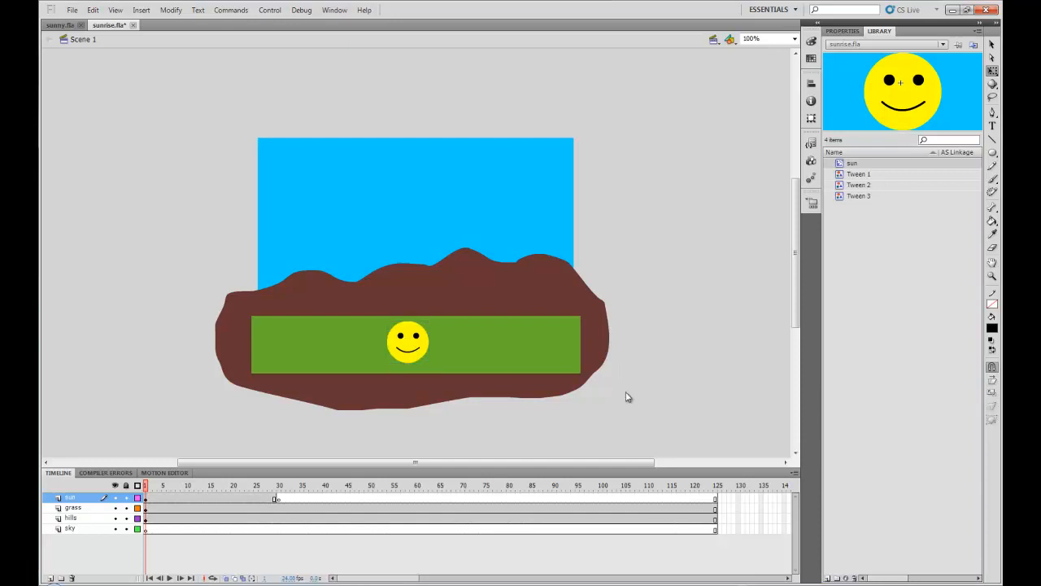
left_click(279, 498)
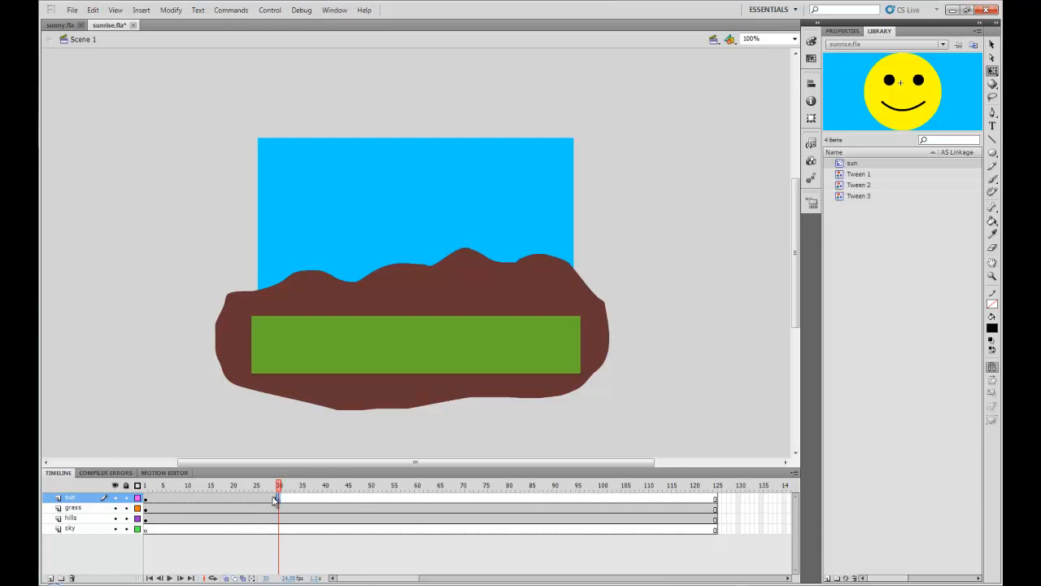
left_click(150, 499)
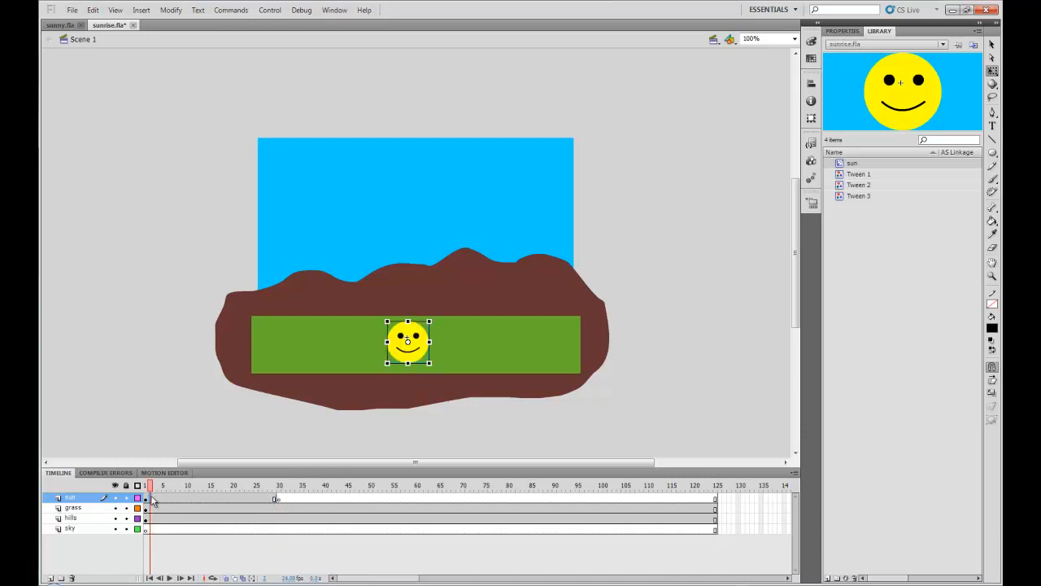
Step: Undo the keyframe and the sun placement
key("ctrl+z")
key("ctrl+z")
key("ctrl+z")
key("ctrl+z")
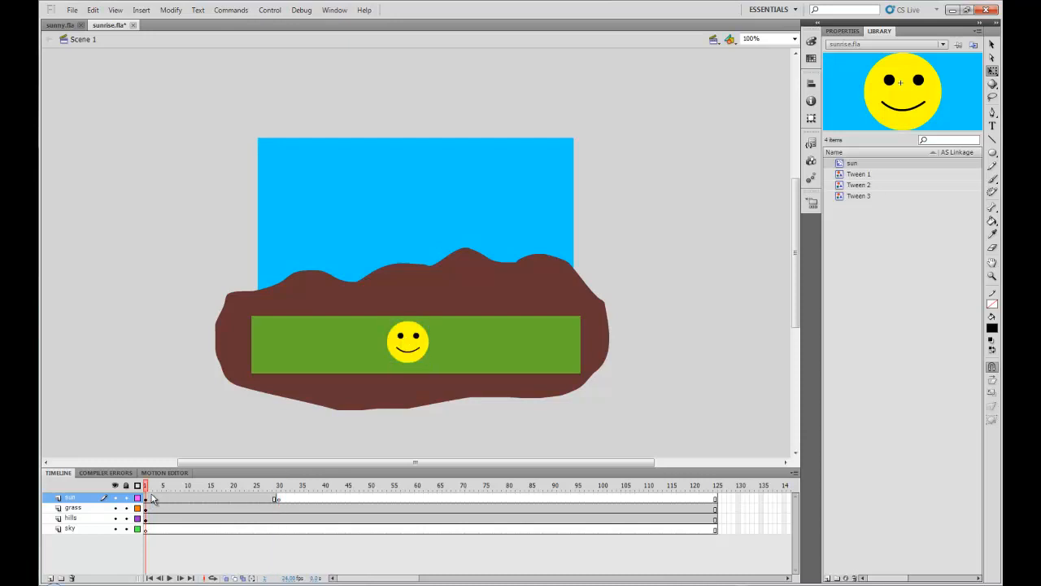
key("ctrl+z")
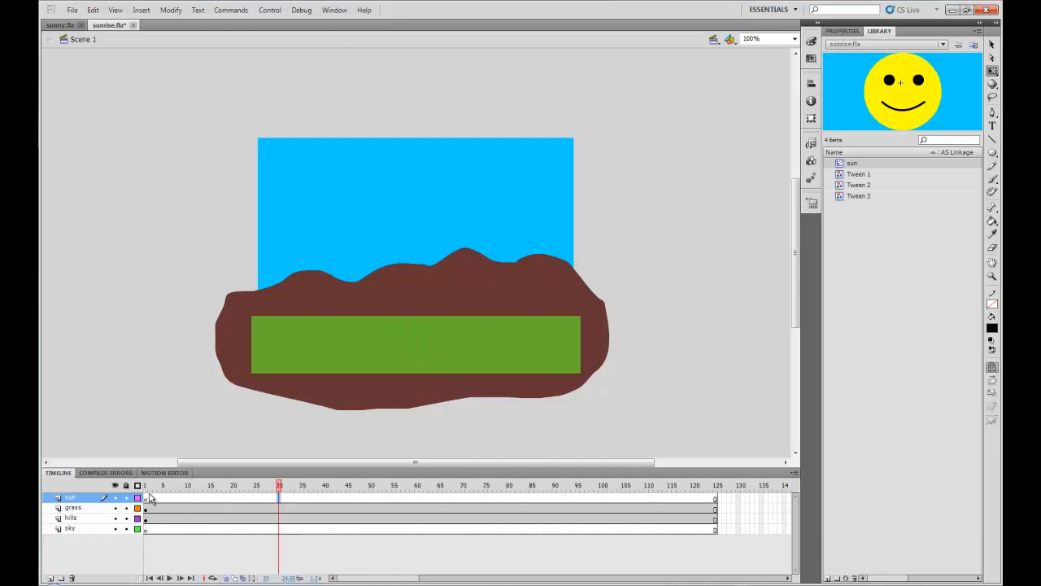
Step: At frame 1 of the sun layer, place the sun movie clip from the Library in the middle of the grass
left_click(147, 500)
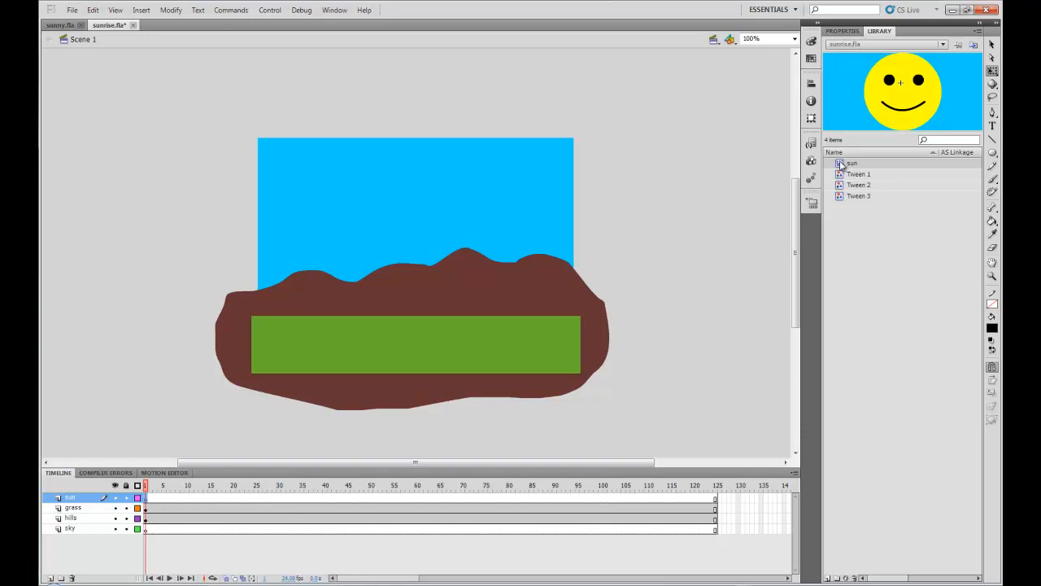
left_click_drag(841, 165, 500, 307)
left_click_drag(416, 343, 398, 348)
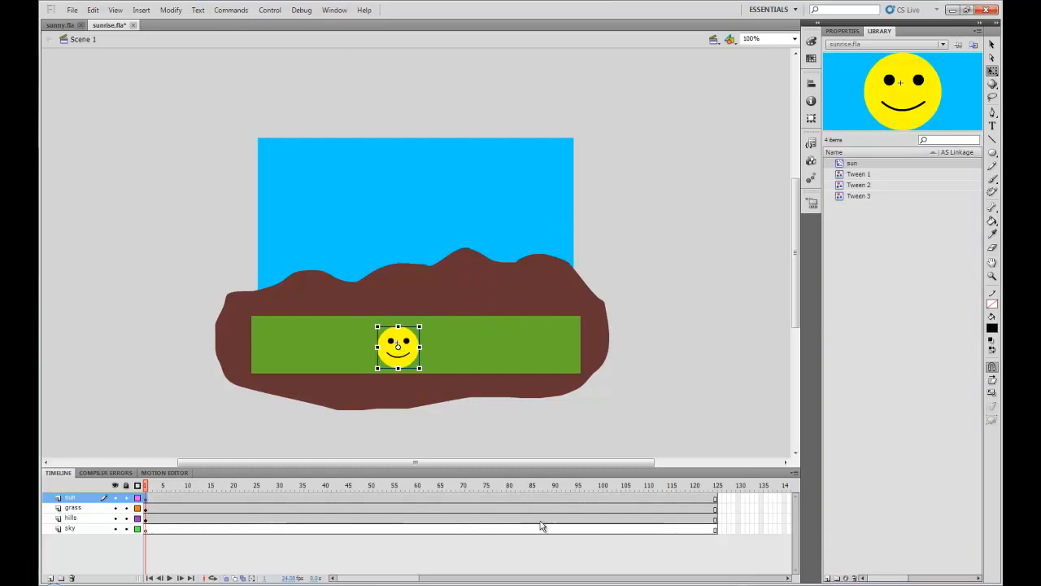
Step: At frame 30, set a keyframe with the sun moved straight up into the upper sky
left_click(279, 497)
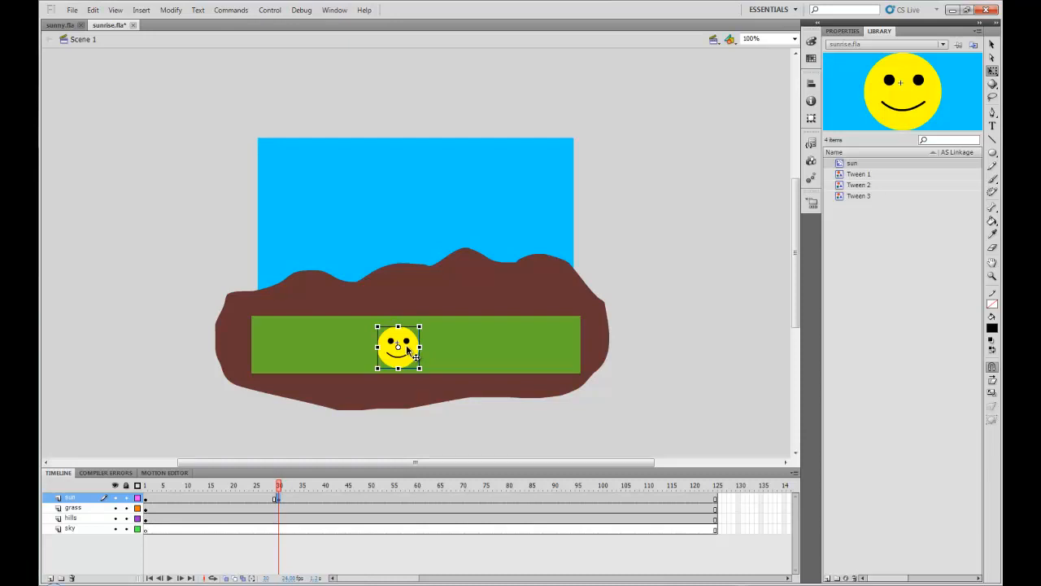
key("shift+Up")
key("shift+Up")
key("shift+Up")
key("shift+Up")
key("shift+Up")
key("shift+Up")
key("shift+Up")
key("shift+Up")
key("shift+Up")
key("shift+Up")
key("shift+Up")
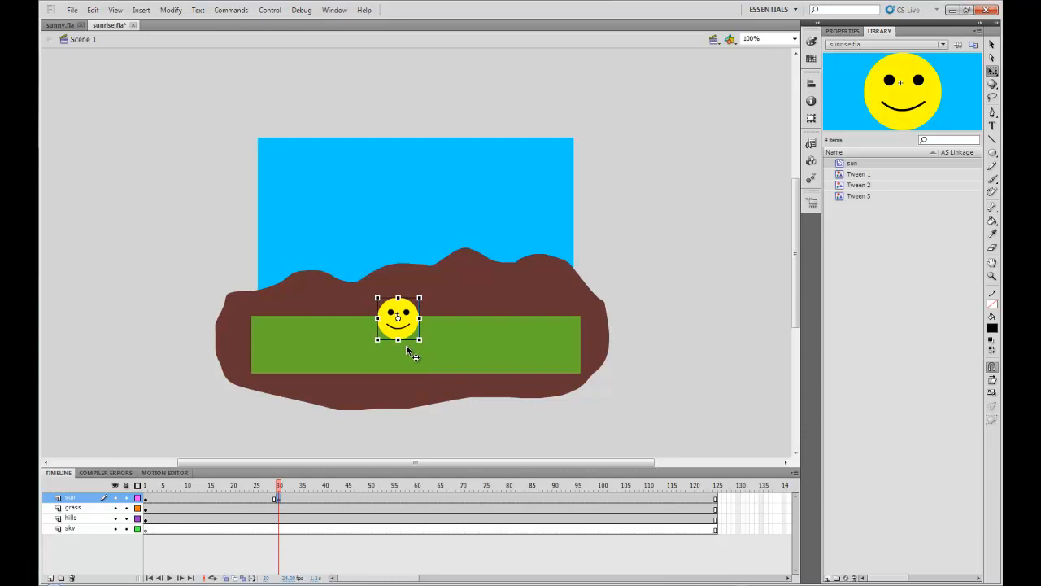
key("shift+Up")
key("shift+Up")
key("shift+Up")
key("shift+Up")
key("shift+Up")
key("shift+Up")
key("shift+Up")
key("shift+Up")
key("shift+Up")
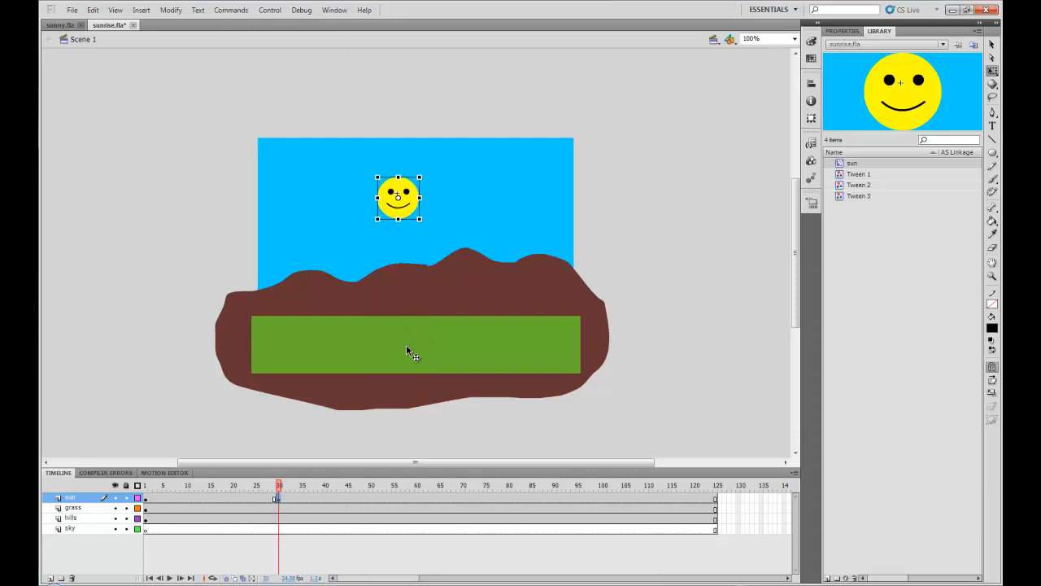
key("shift+Up")
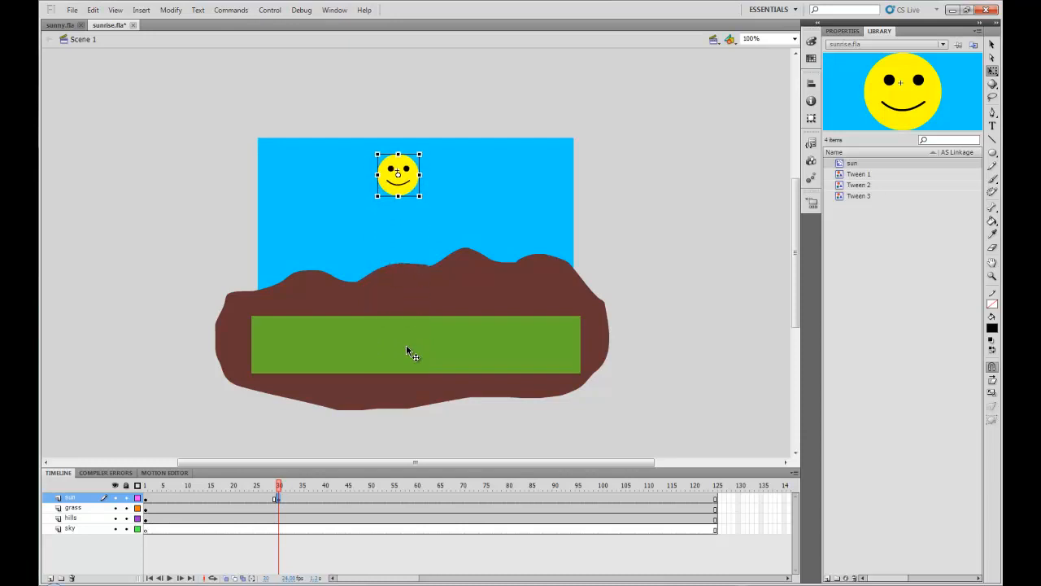
Step: Create a classic tween on the sun layer between frames 1 and 30
left_click(145, 497)
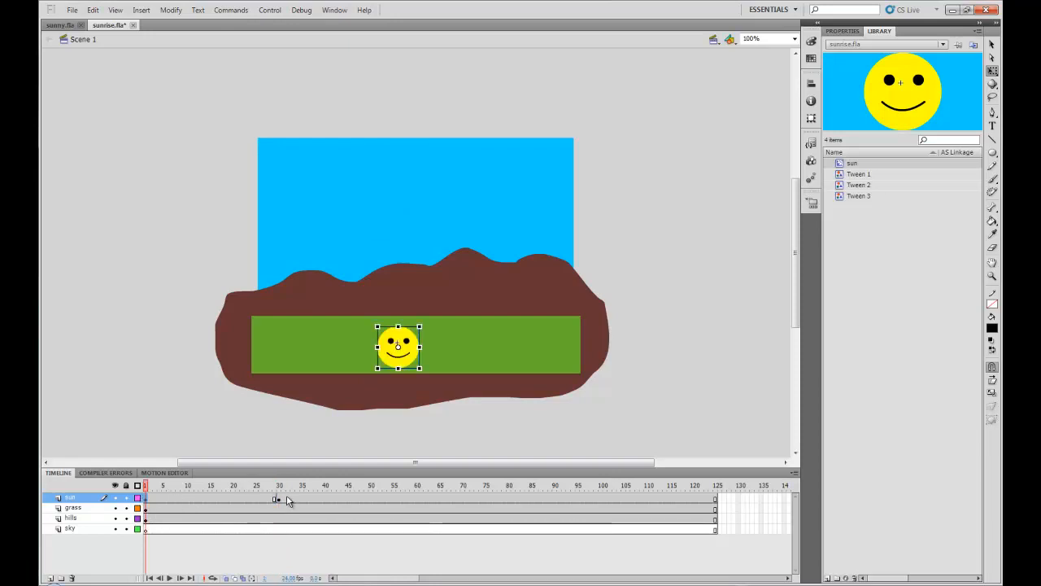
left_click(279, 499)
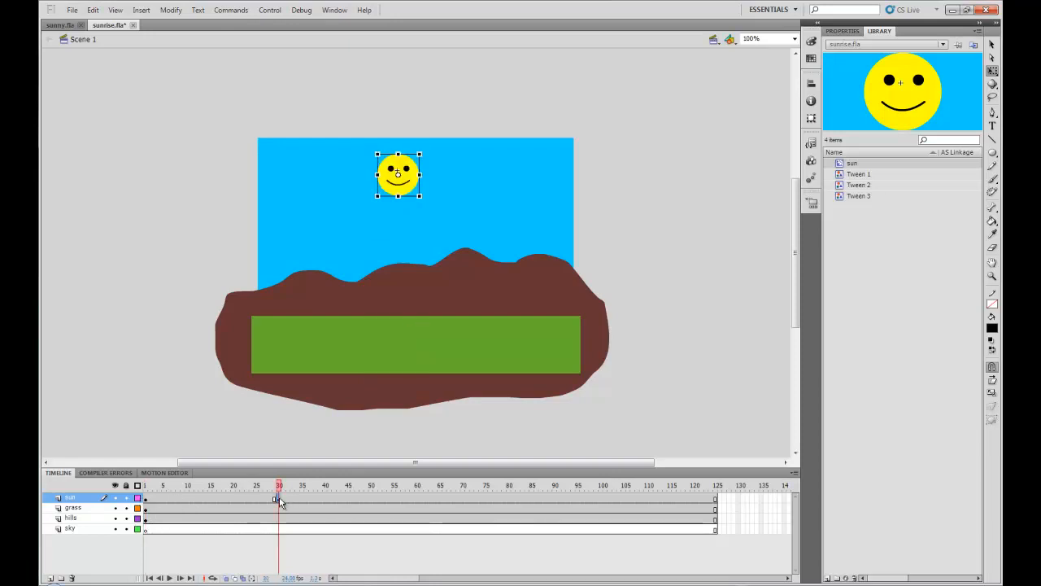
right_click(206, 504)
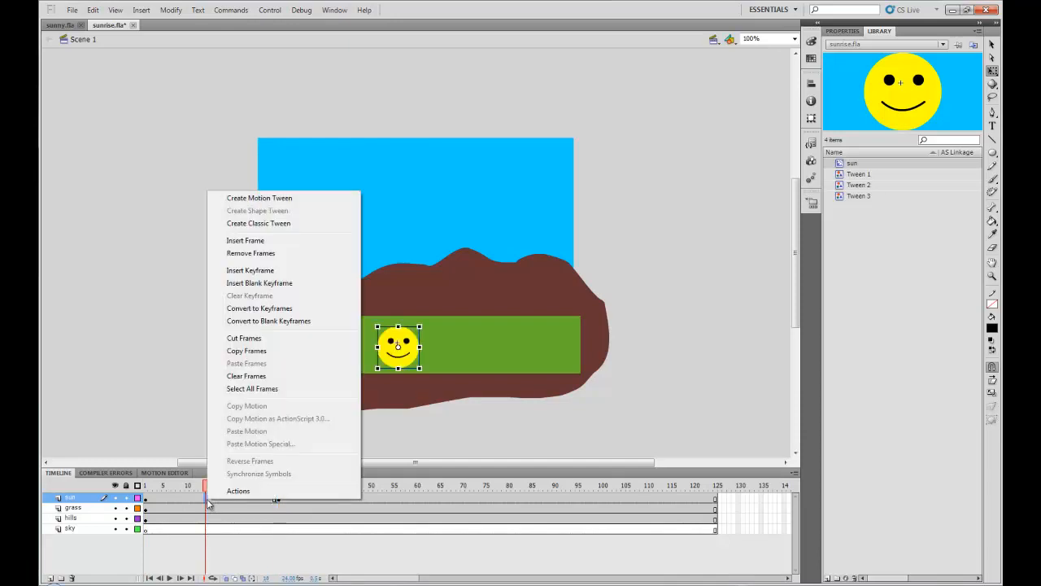
left_click(255, 223)
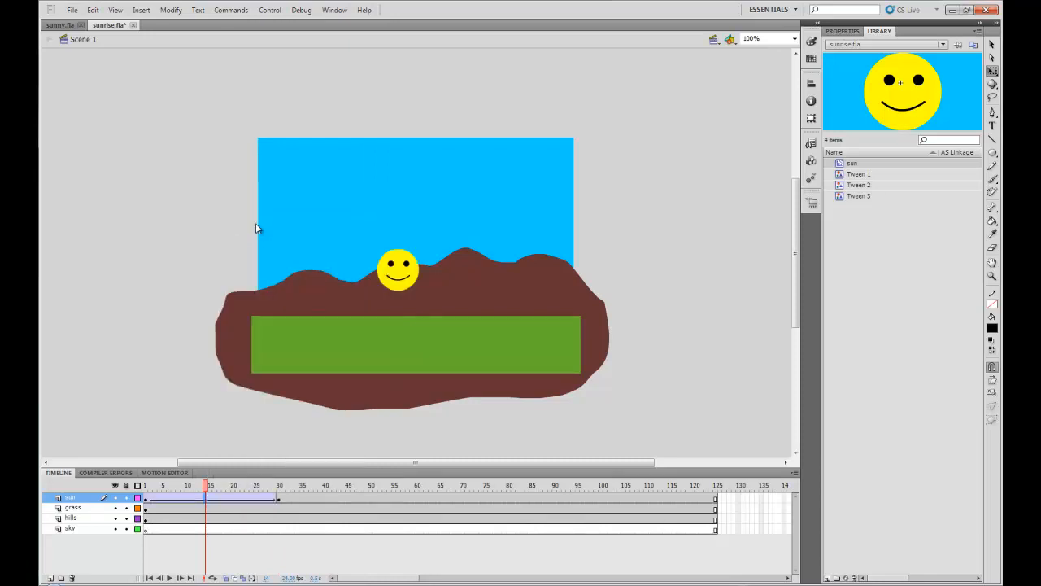
Step: Play the main timeline from frame 1 to preview the sun rising
left_click(148, 486)
key("Return")
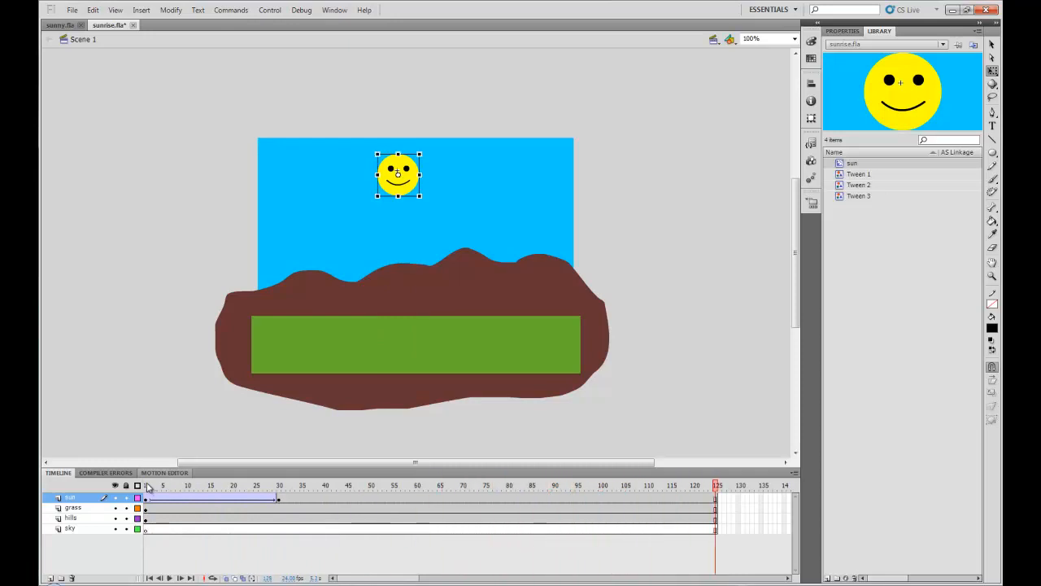
left_click(146, 486)
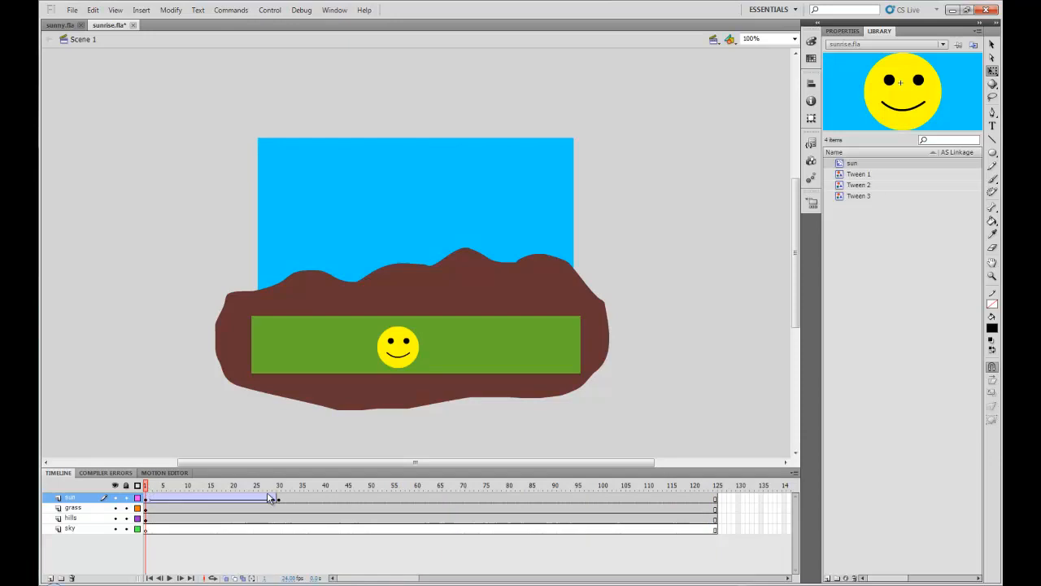
Step: Add keyframes at frames 70 and 100, moving the sun back down onto the grass at frame 100
left_click(463, 498)
left_click(463, 498)
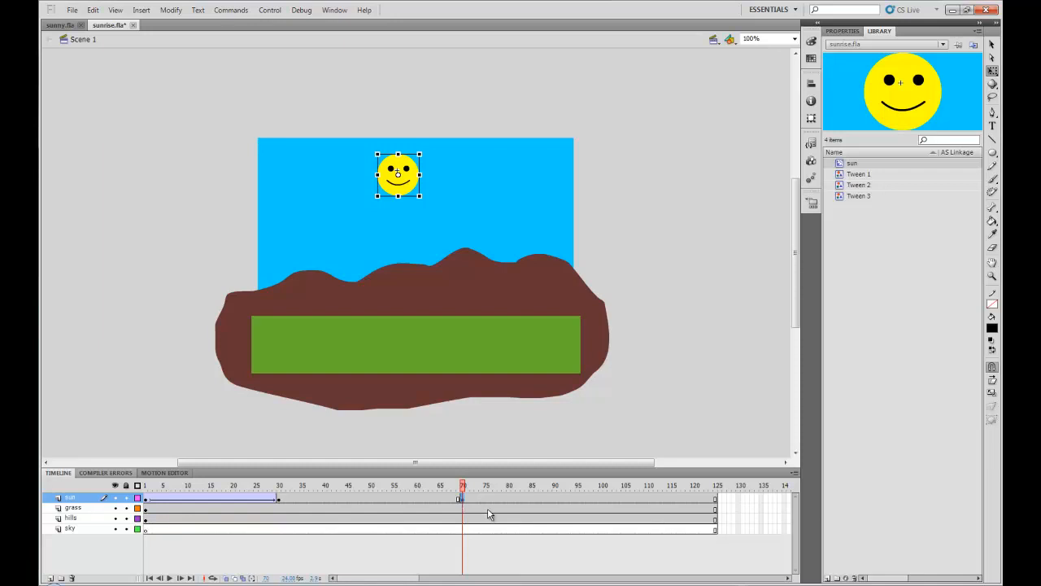
left_click(604, 501)
key("shift+Down")
key("shift+Down")
key("shift+Down")
key("shift+Down")
key("shift+Down")
key("shift+Down")
key("shift+Down")
key("shift+Down")
key("shift+Down")
key("shift+Down")
key("shift+Down")
key("shift+Down")
key("shift+Down")
key("shift+Down")
key("shift+Down")
key("shift+Down")
key("shift+Down")
key("shift+Down")
key("shift+Down")
key("shift+Down")
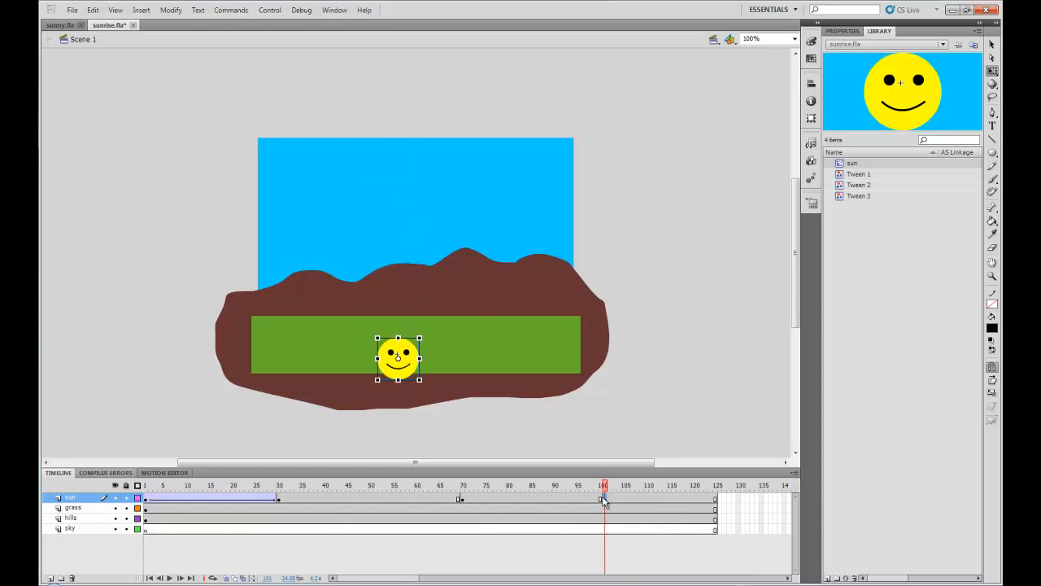
Step: Create a classic tween on the sun layer between frames 70 and 100
right_click(523, 500)
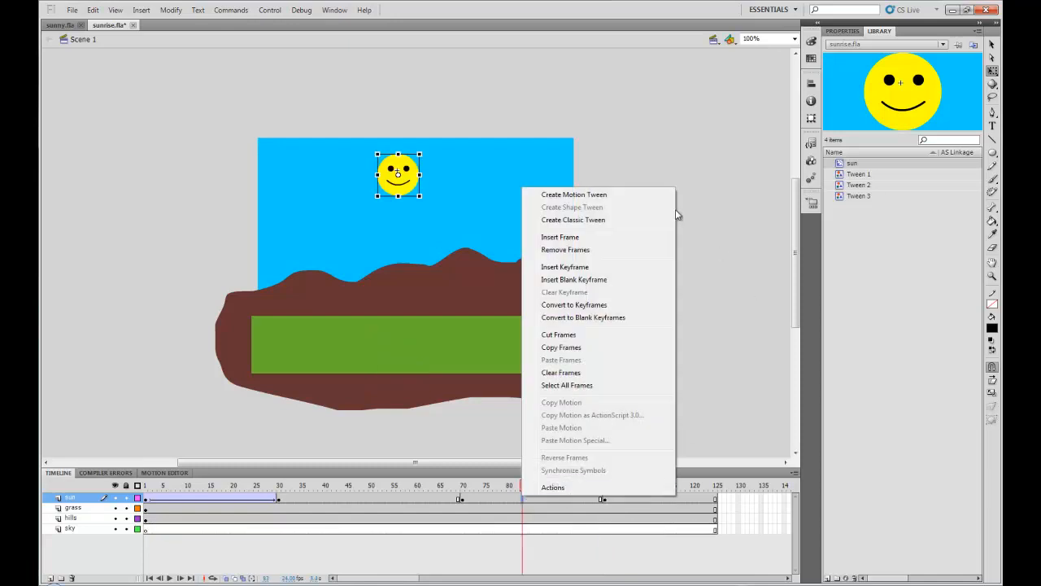
left_click(600, 221)
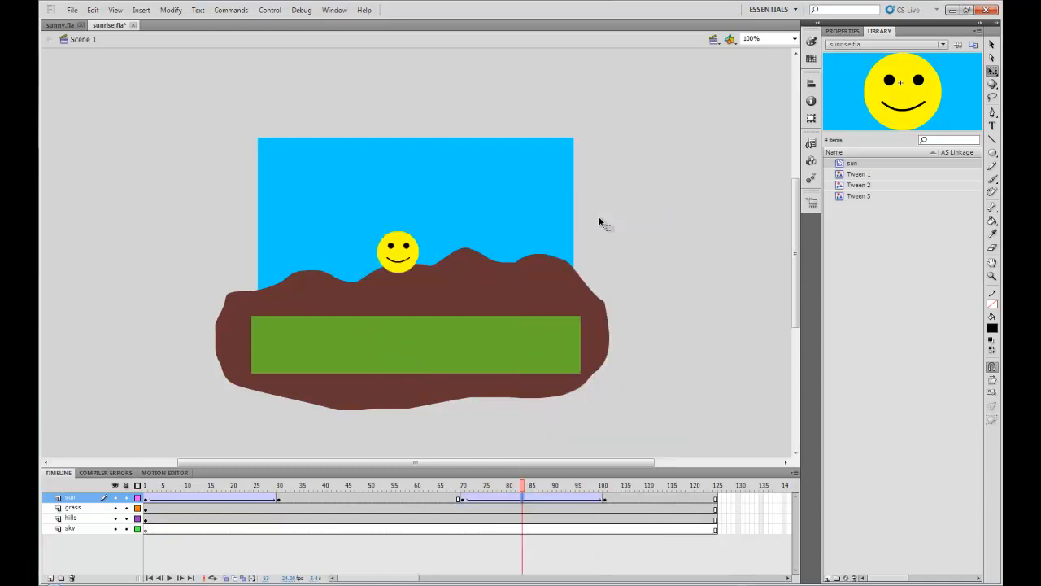
Step: Play the main timeline from frame 1 to preview the sun rising and setting
left_click(146, 487)
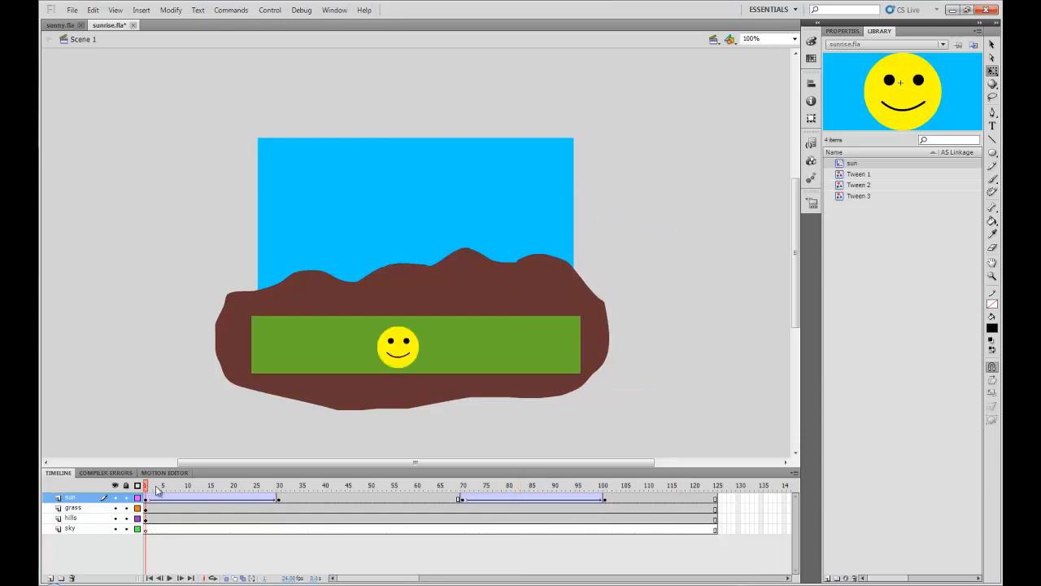
key("Return")
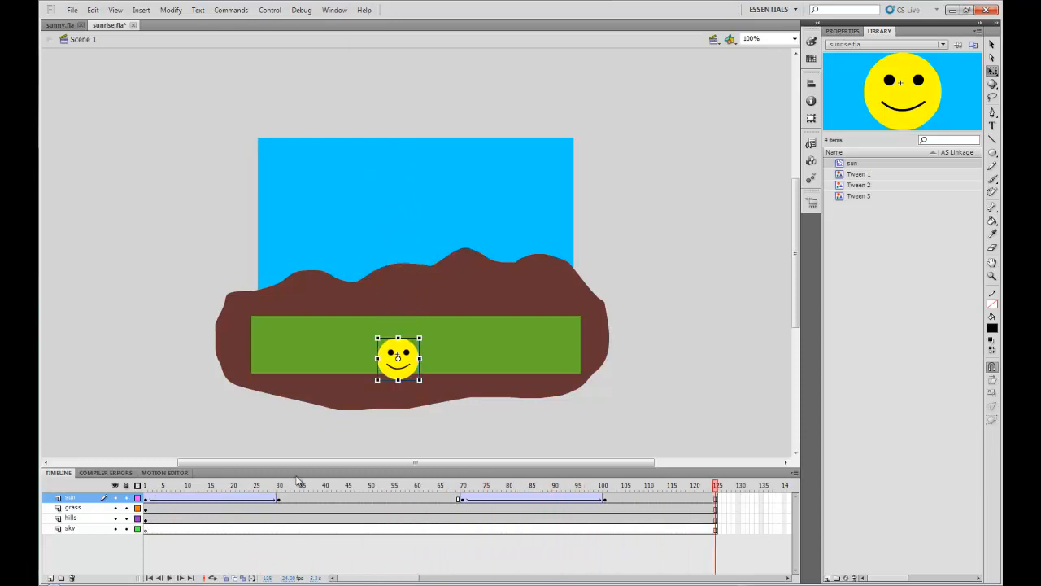
Step: Move the sun layer down below the hills layer, just above the sky layer
left_click(614, 413)
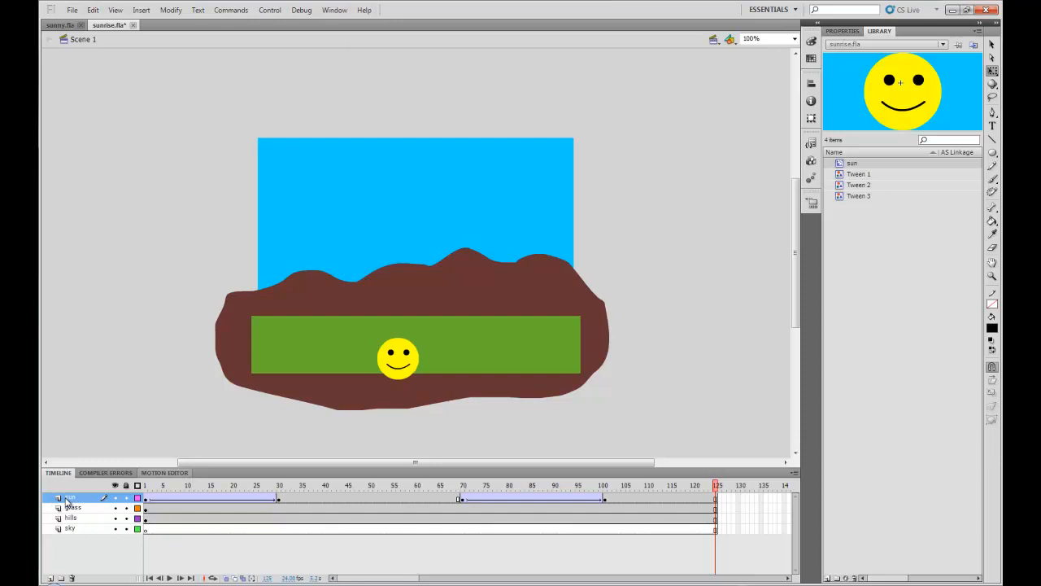
left_click_drag(68, 502, 67, 529)
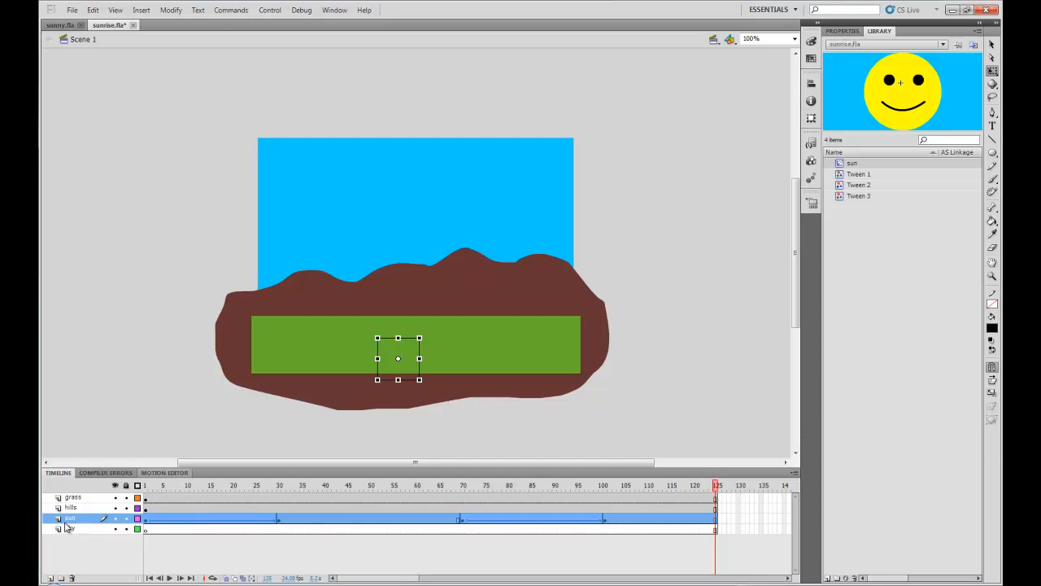
Step: Test the movie in the player window, close it, and save sunrise.fla
key("ctrl+Return")
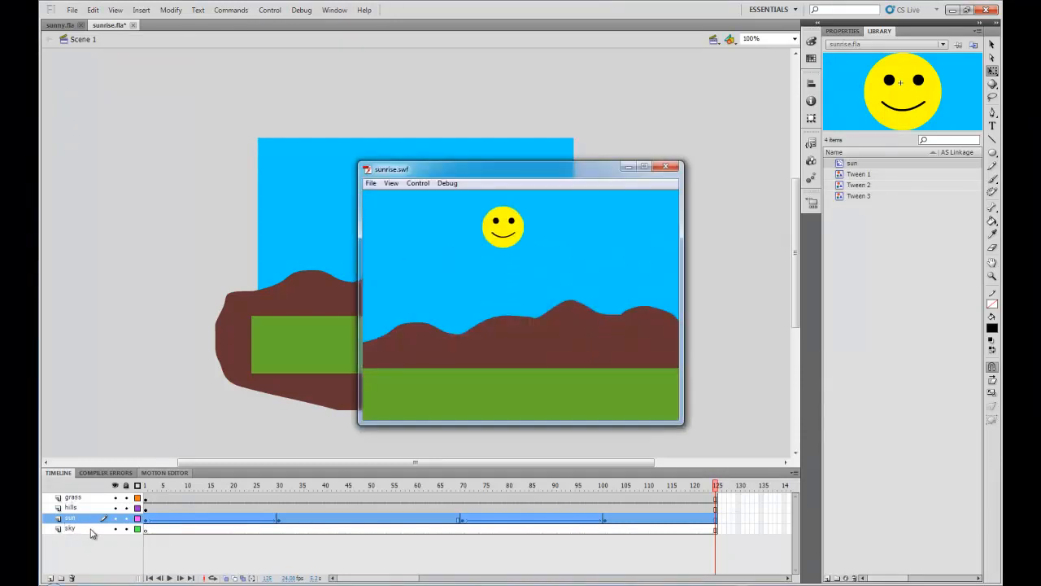
left_click(664, 167)
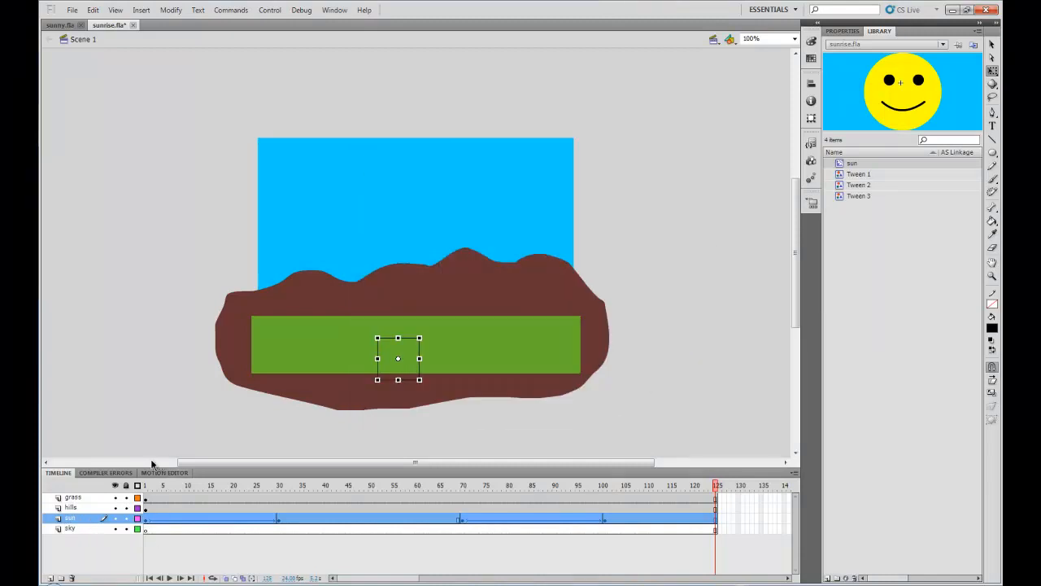
left_click(71, 10)
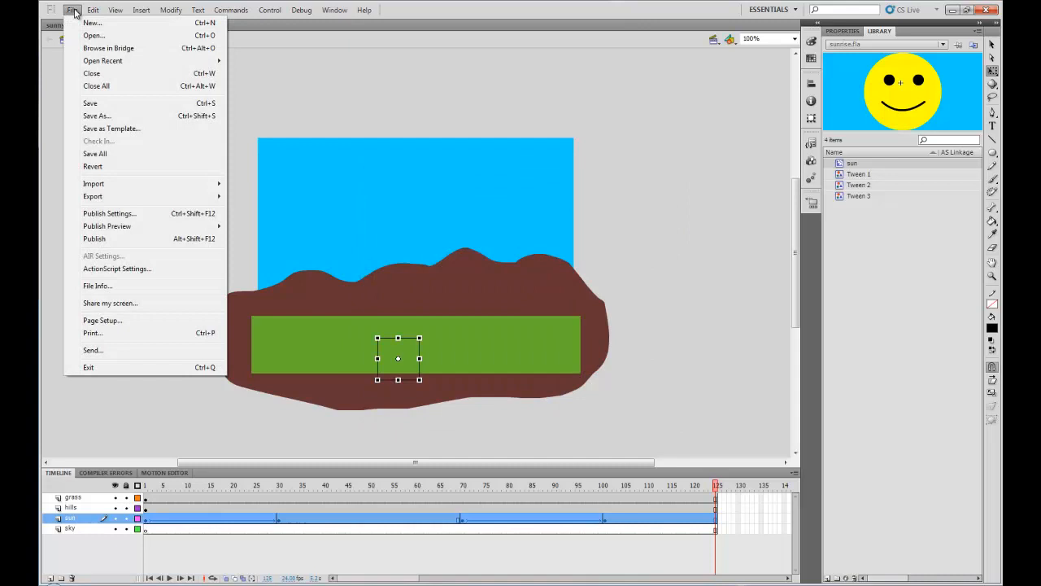
left_click(88, 104)
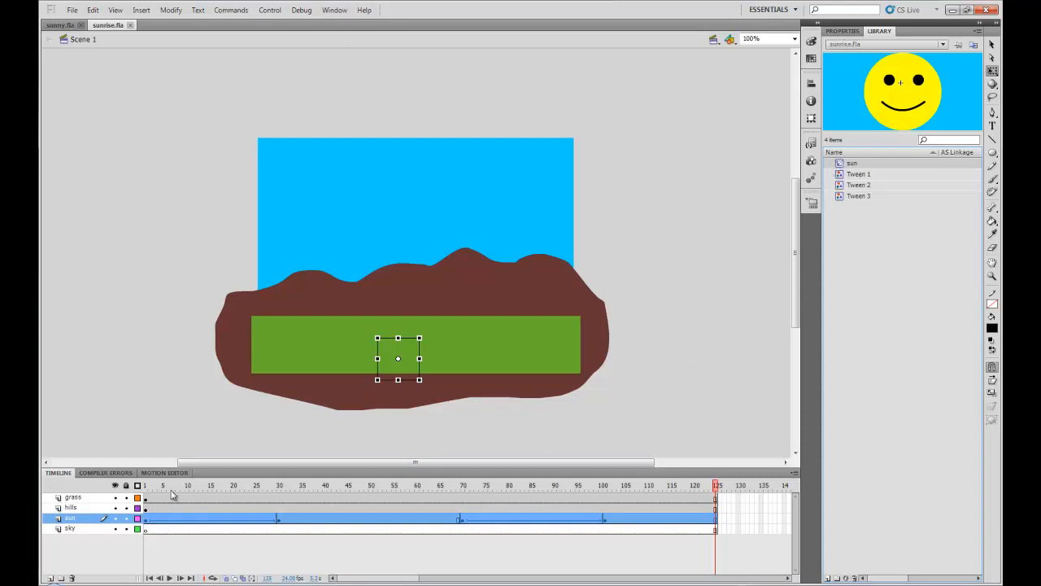
Step: Inspect each layer on the main timeline and the eyes tween inside the sun symbol, returning to Scene 1
left_click(147, 499)
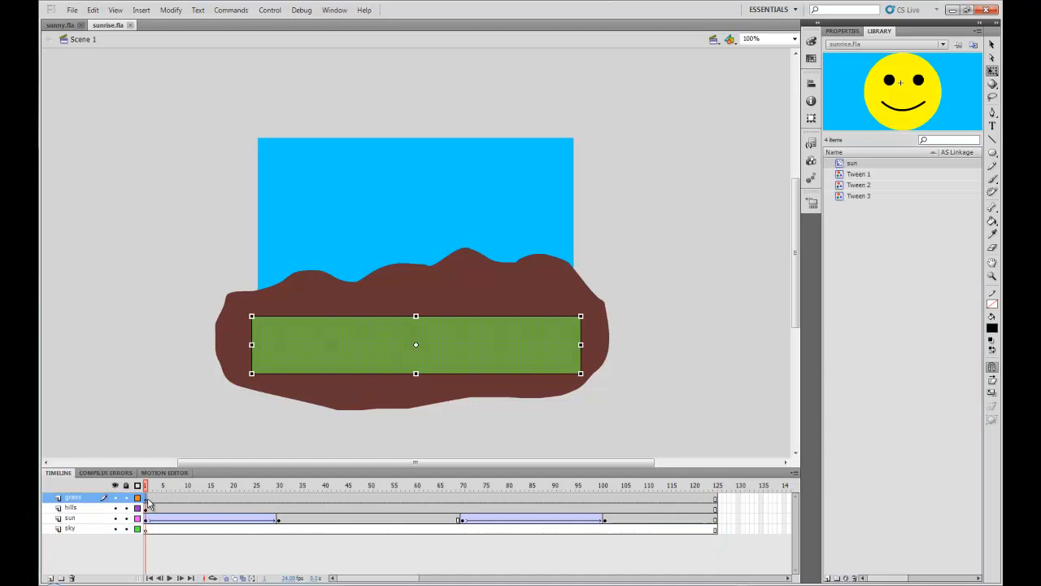
left_click(71, 508)
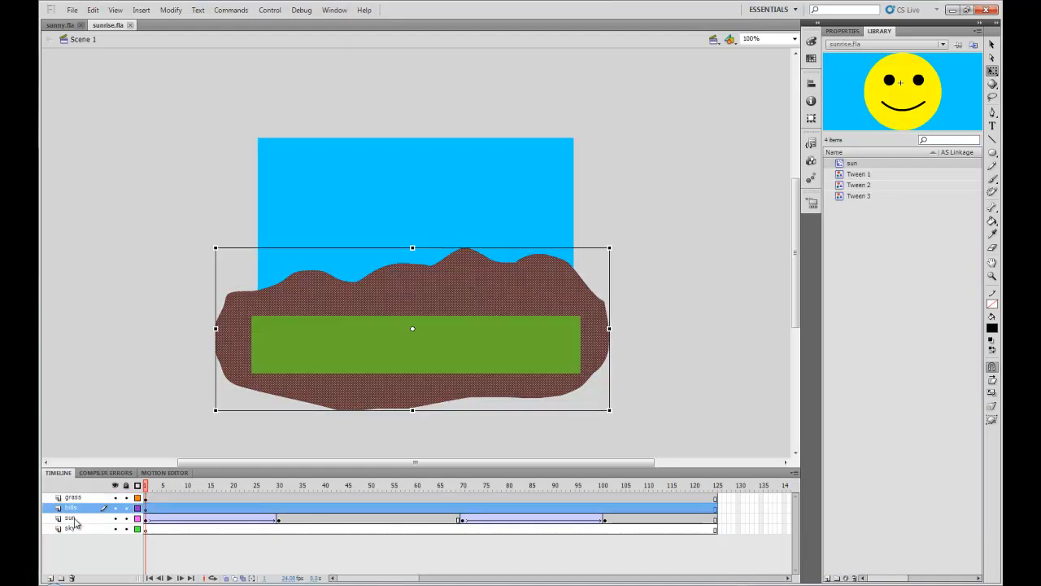
left_click(72, 519)
left_click(72, 530)
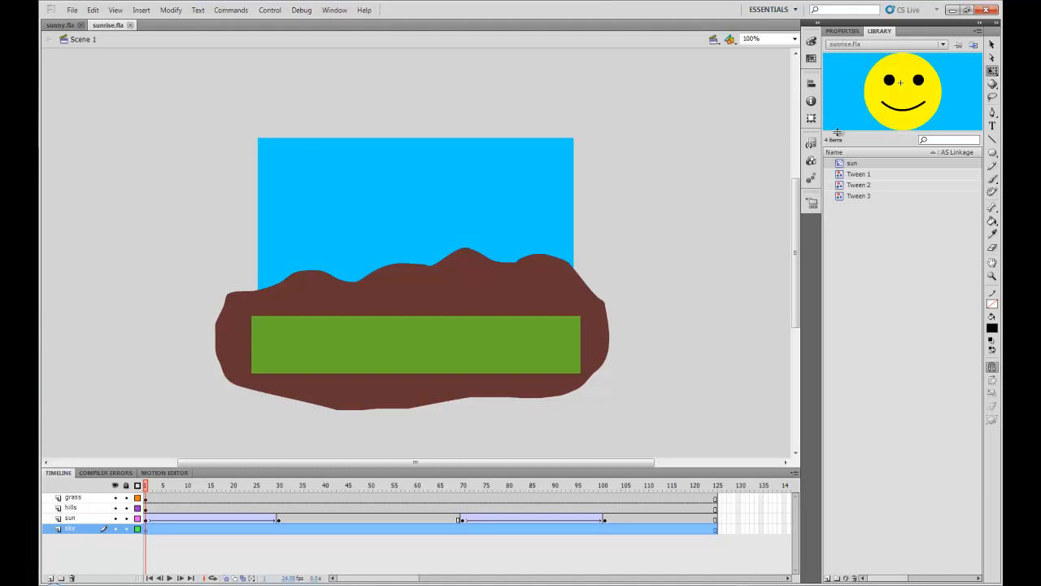
double_click(846, 163)
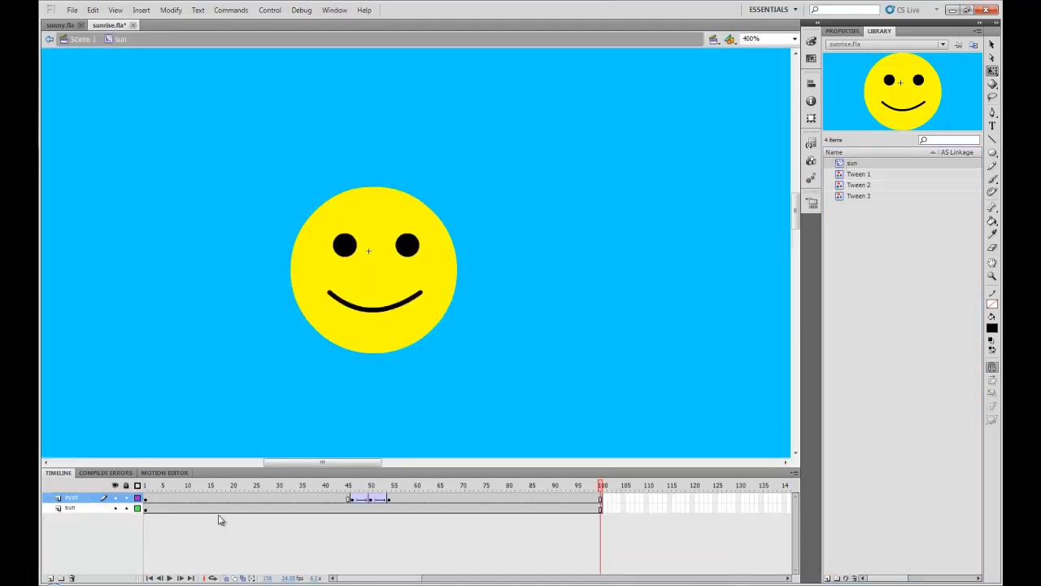
left_click(353, 498)
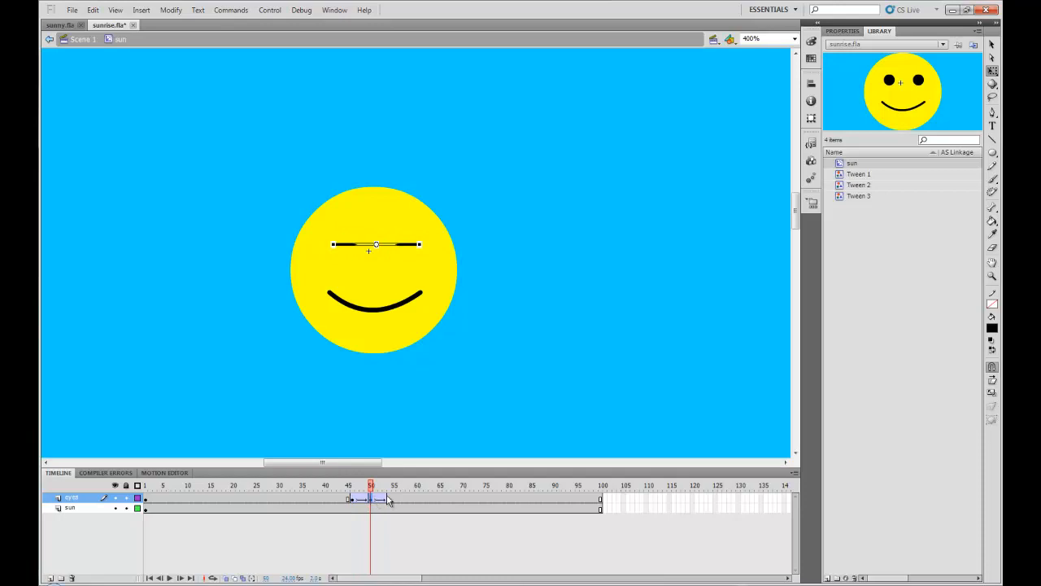
left_click(389, 501)
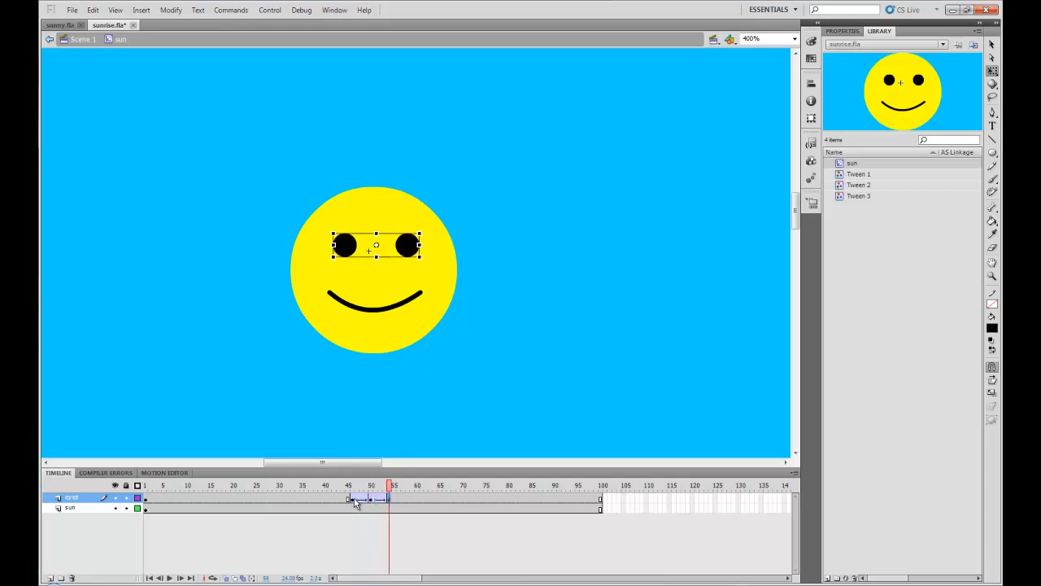
right_click(362, 500)
left_click(619, 359)
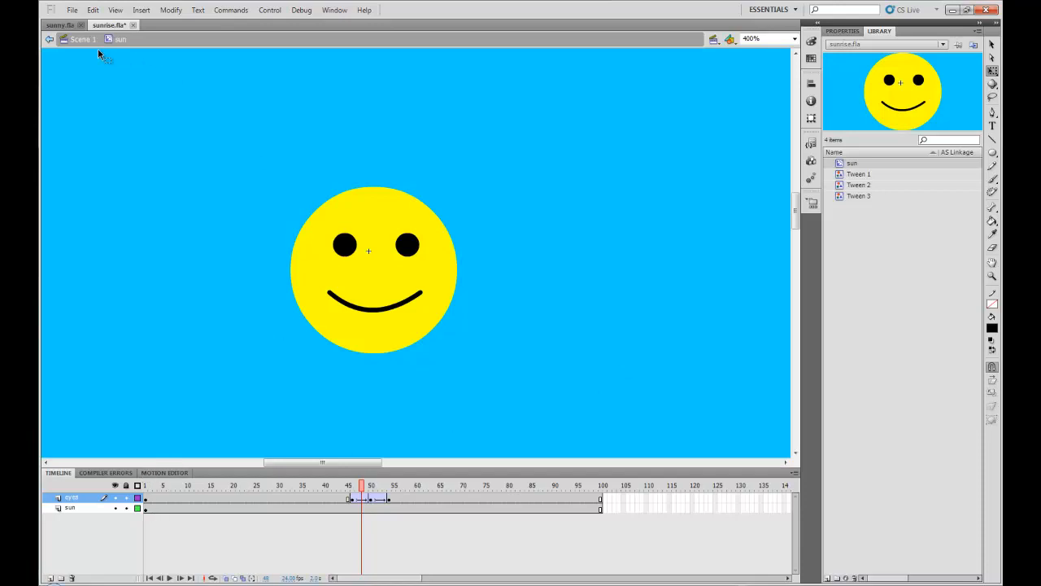
left_click(74, 41)
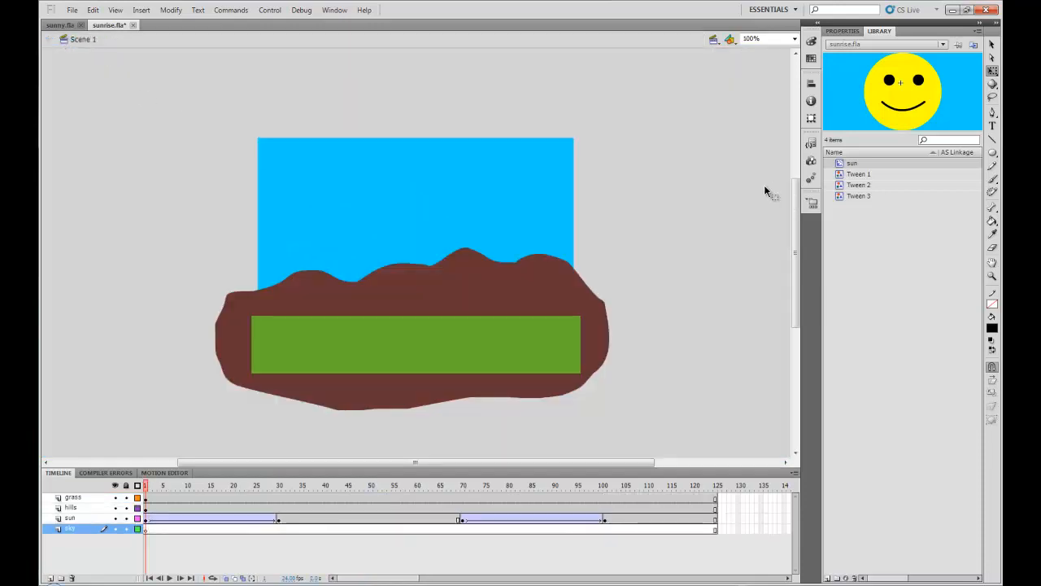
Step: Run a second test of the movie, close the player, and save the document again
key("ctrl+Return")
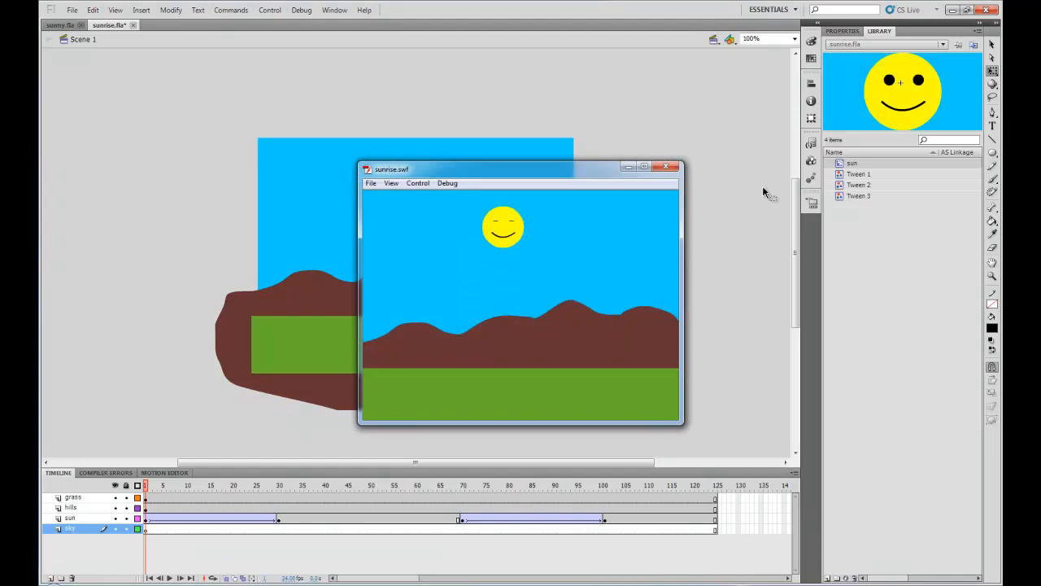
left_click(664, 168)
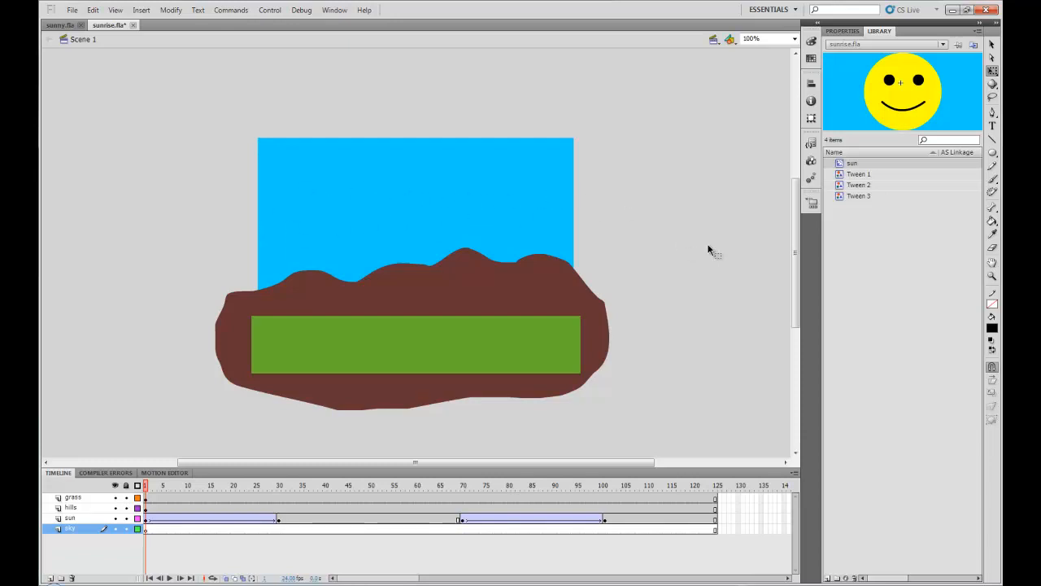
left_click(73, 10)
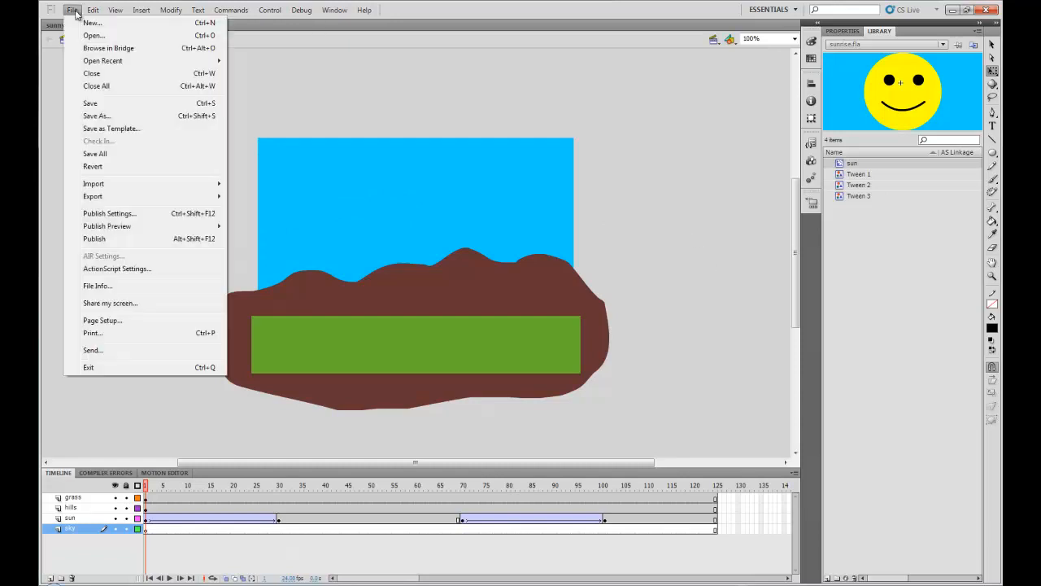
left_click(102, 106)
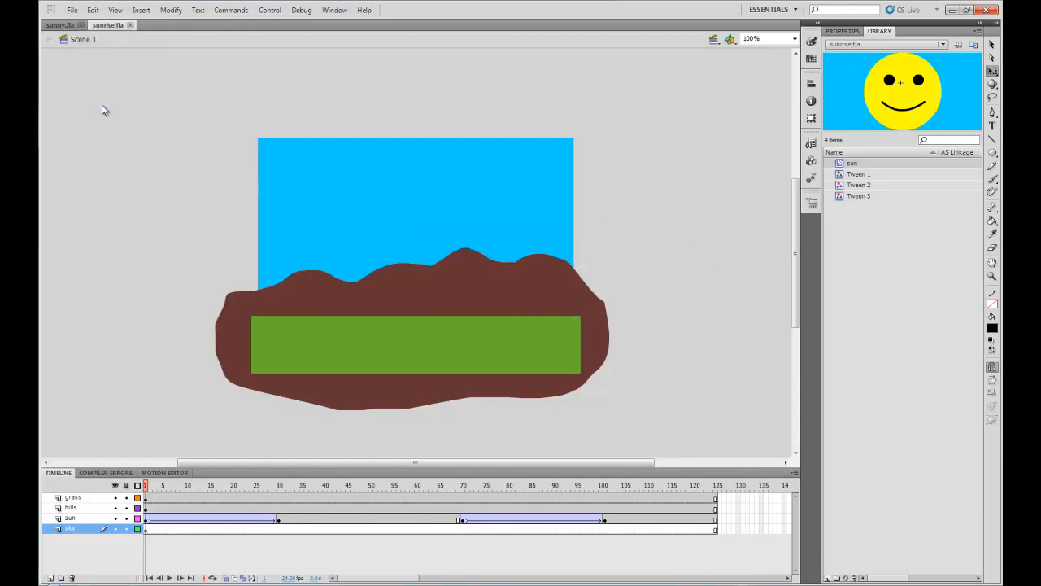